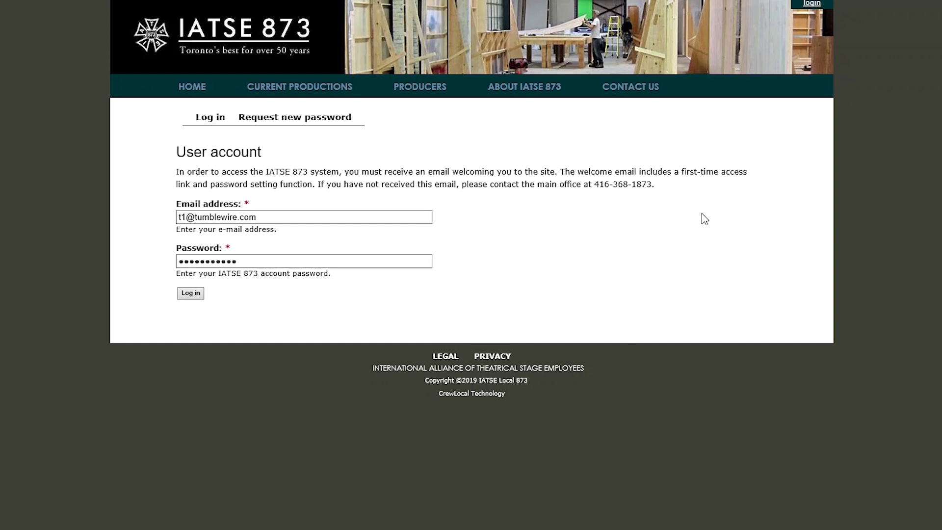
# Log in and open Review Orders filtered to production Zeus and department Grip
pyautogui.click(190, 294)
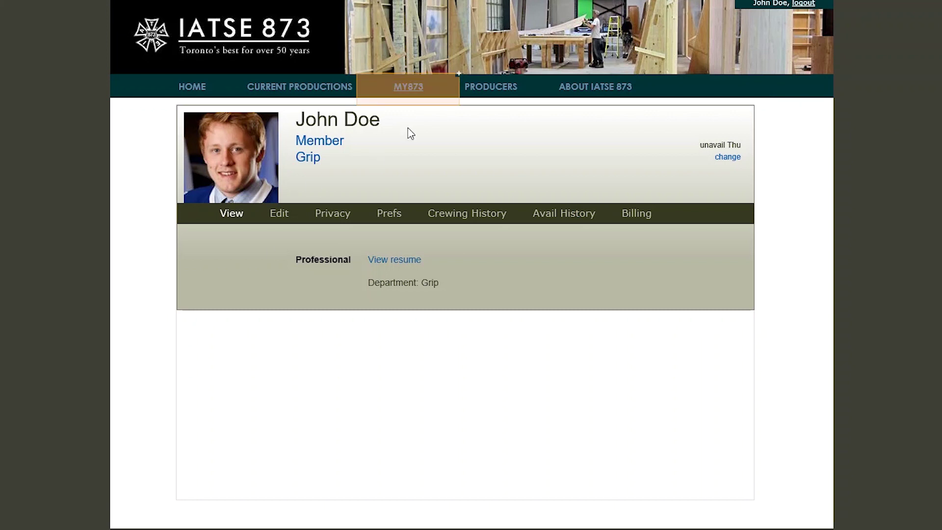
pyautogui.moveTo(412, 98)
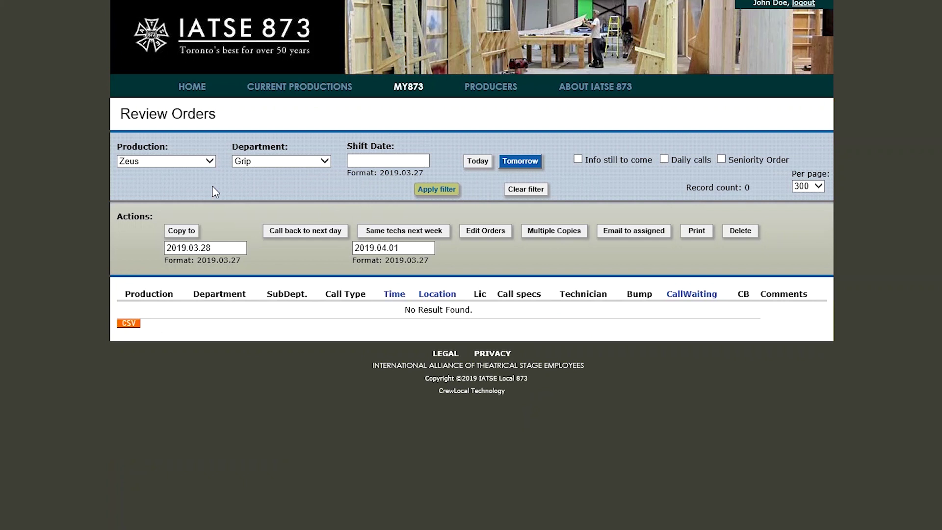
pyautogui.click(184, 162)
pyautogui.click(184, 163)
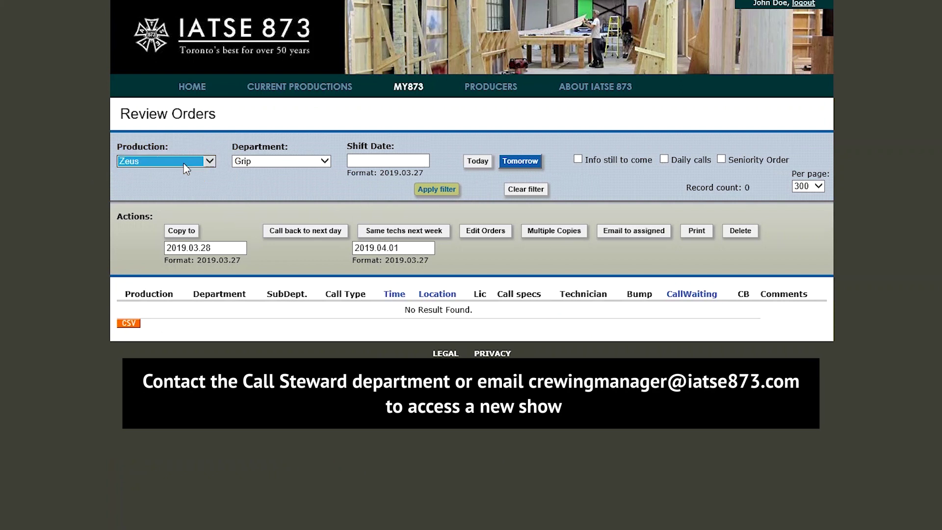
pyautogui.click(251, 167)
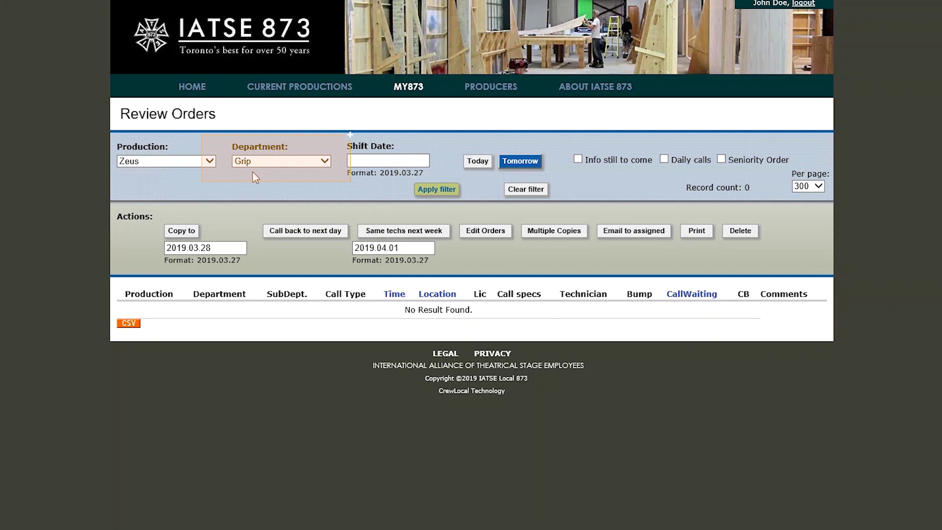
pyautogui.click(253, 171)
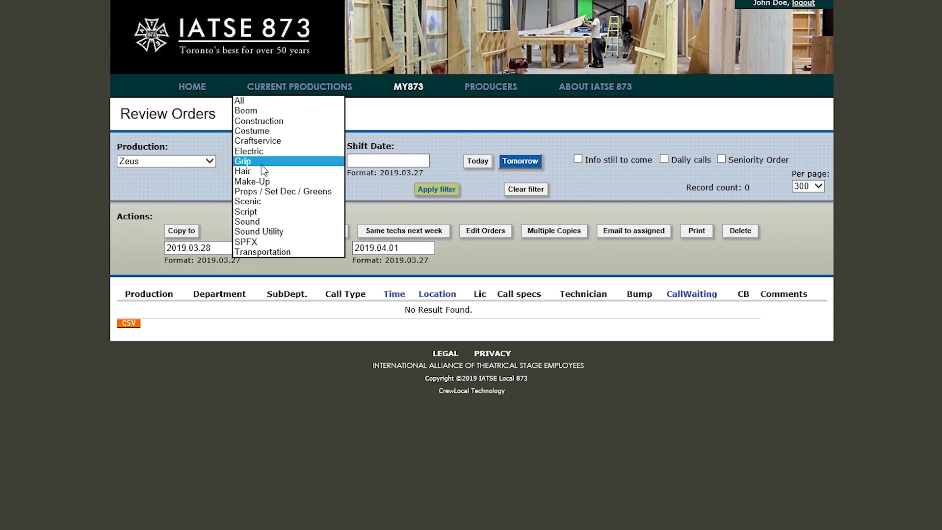
pyautogui.click(261, 164)
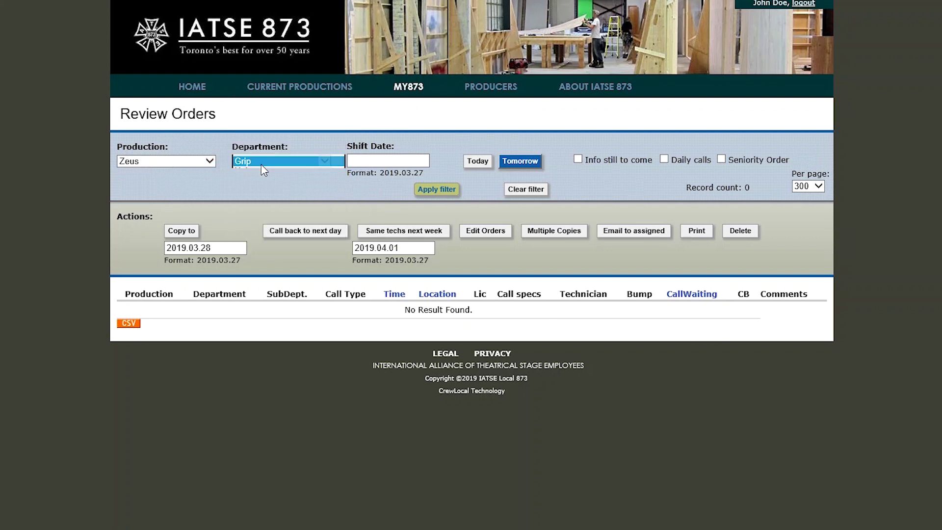
pyautogui.click(262, 169)
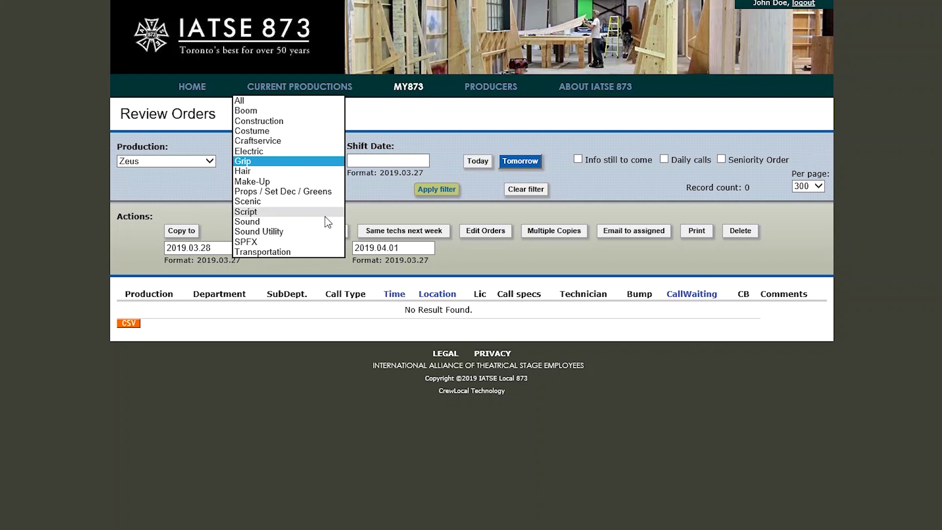
pyautogui.click(181, 199)
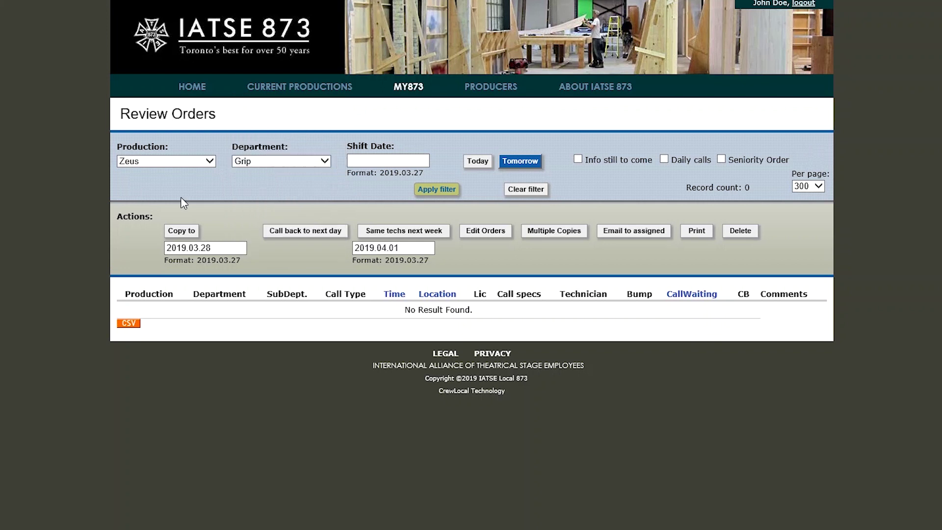
pyautogui.click(267, 166)
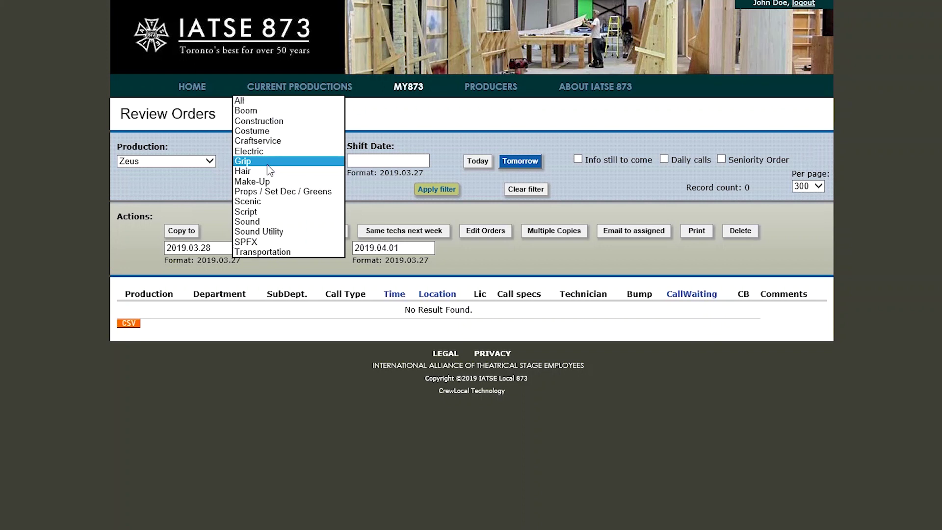
pyautogui.click(267, 166)
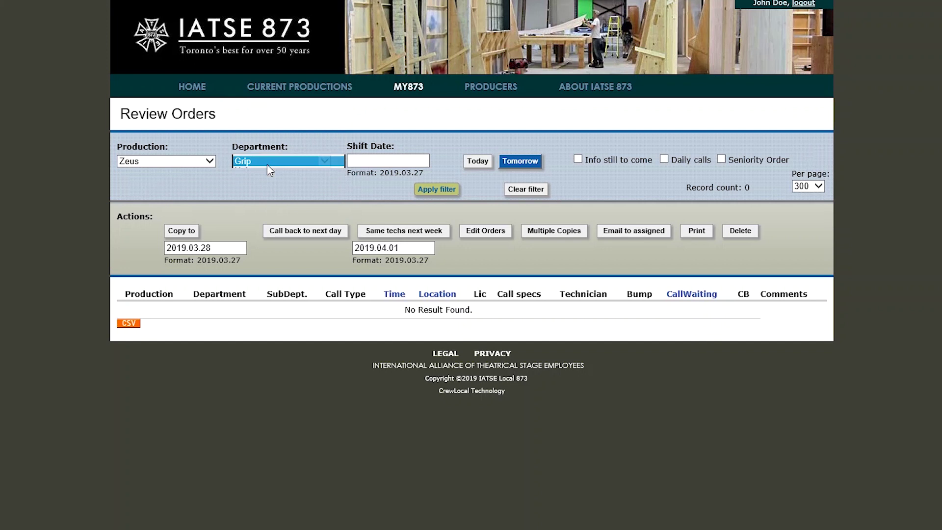
pyautogui.click(267, 179)
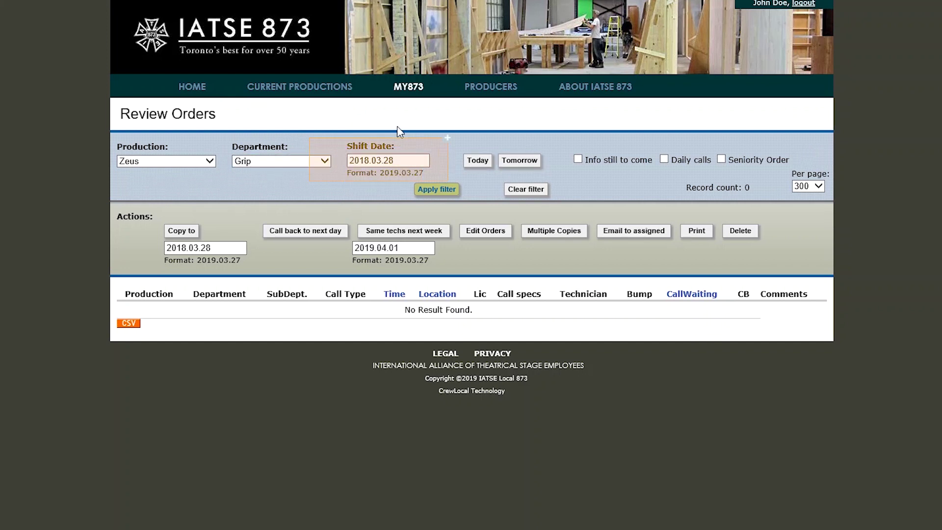
# Set the shift date filter to 19 February 2018 and apply it
pyautogui.click(378, 159)
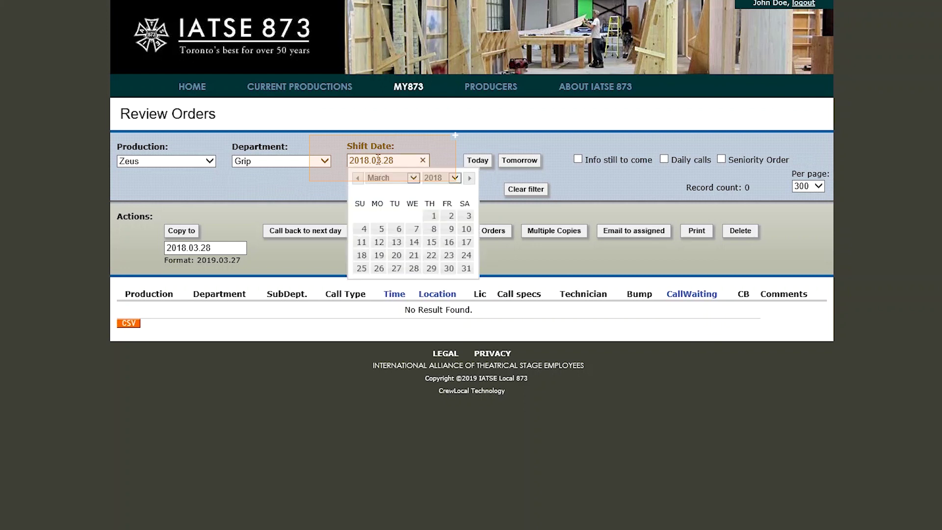
pyautogui.click(358, 179)
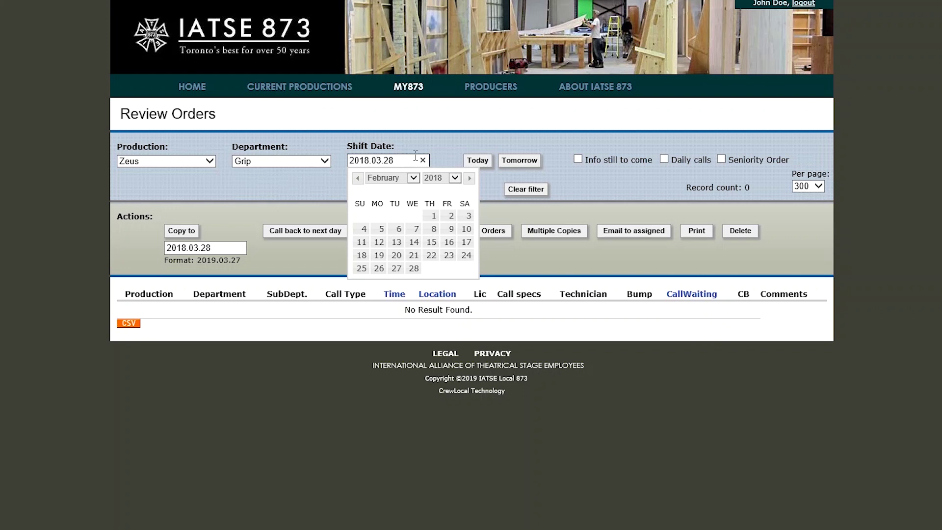
pyautogui.click(379, 255)
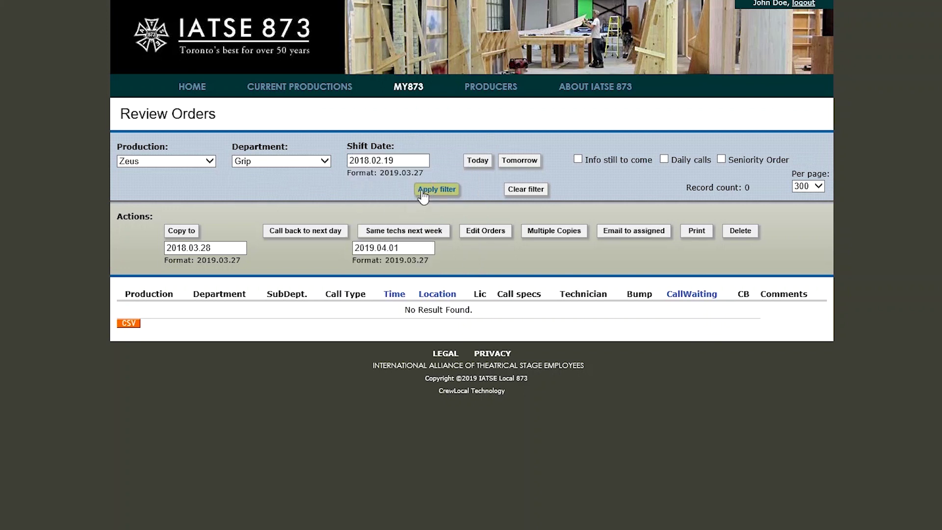
pyautogui.click(423, 196)
# Switch the orders list to today's shift date
pyautogui.click(478, 162)
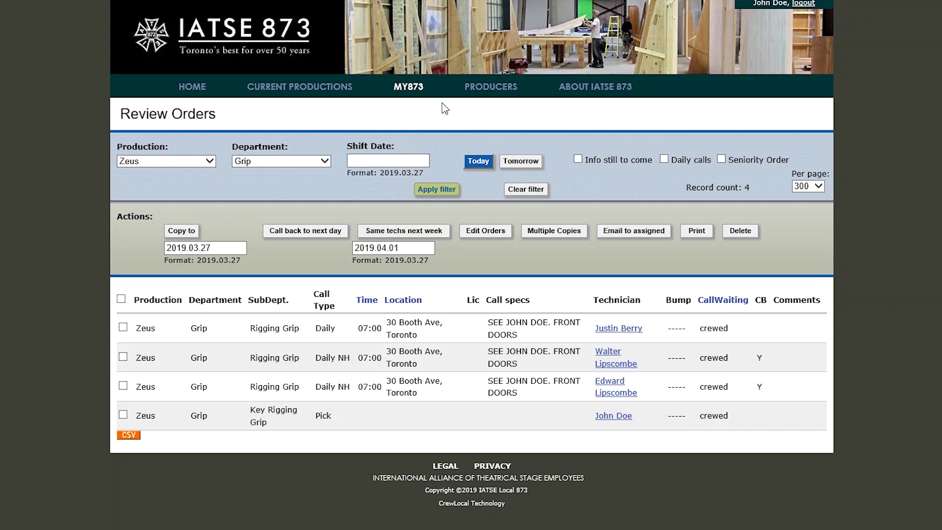
pyautogui.moveTo(422, 99)
# Turn on the Daily calls and Seniority Order filters
pyautogui.click(443, 190)
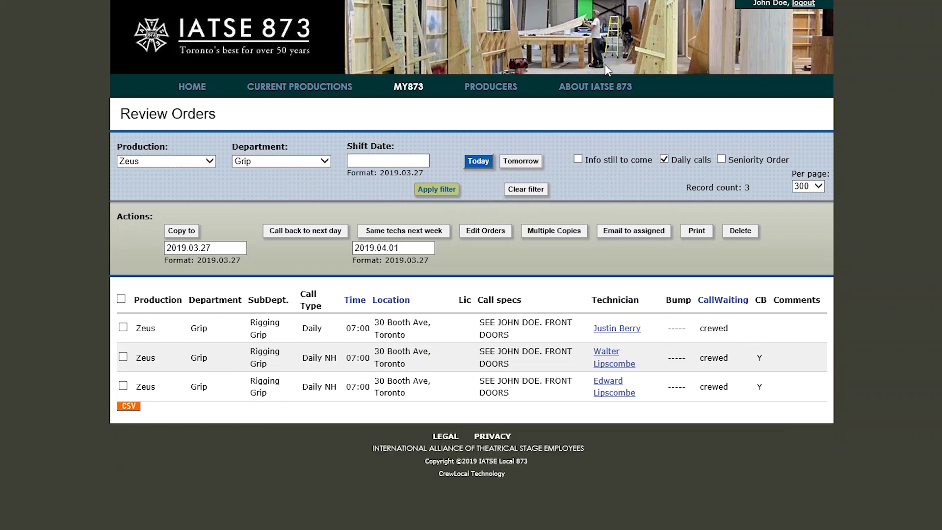
pyautogui.click(722, 160)
# Clear Seniority Order and select all three daily call orders with the header checkbox
pyautogui.click(721, 160)
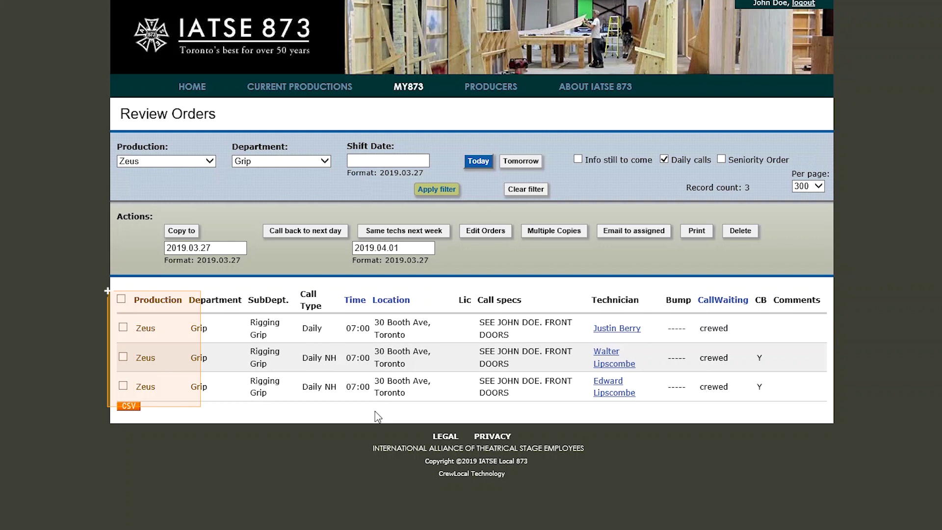
pyautogui.click(123, 327)
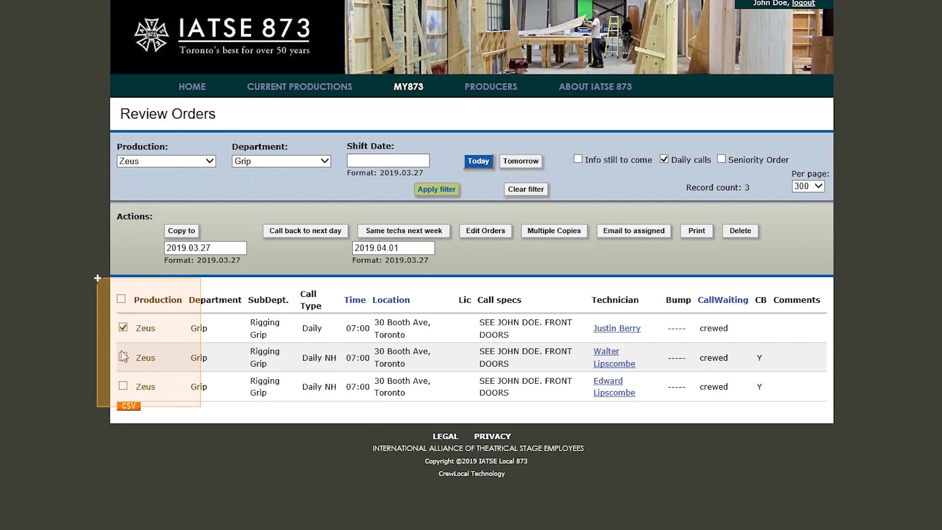
pyautogui.click(124, 385)
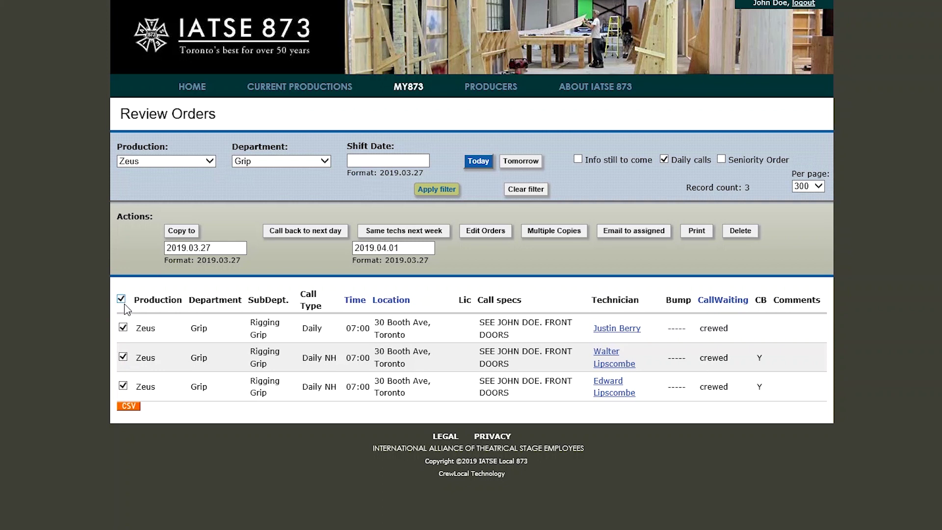
pyautogui.click(124, 328)
pyautogui.click(124, 386)
pyautogui.click(123, 357)
pyautogui.click(121, 300)
# Open the Call back to next day form for the 3 selected technicians
pyautogui.click(302, 232)
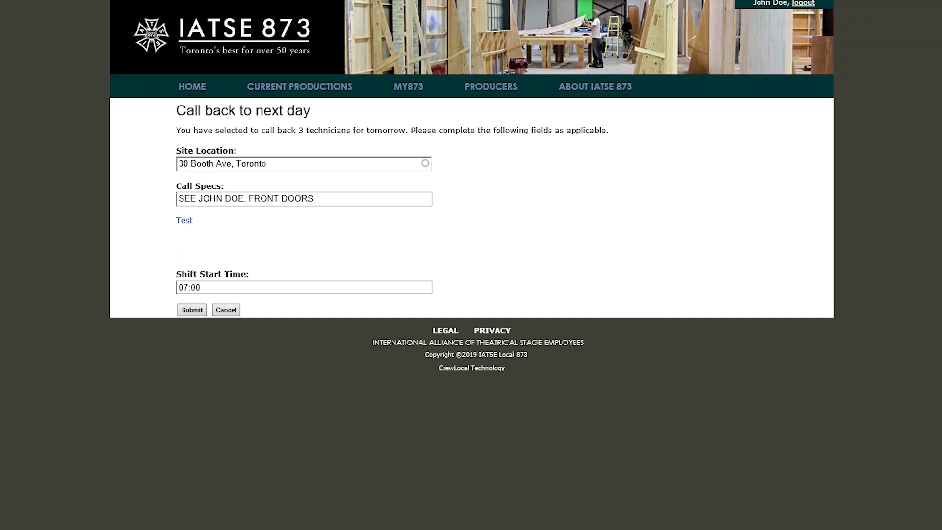
# Change the callback start time from 07:00 to 09:00
pyautogui.click(187, 287)
pyautogui.press('BackSpace')
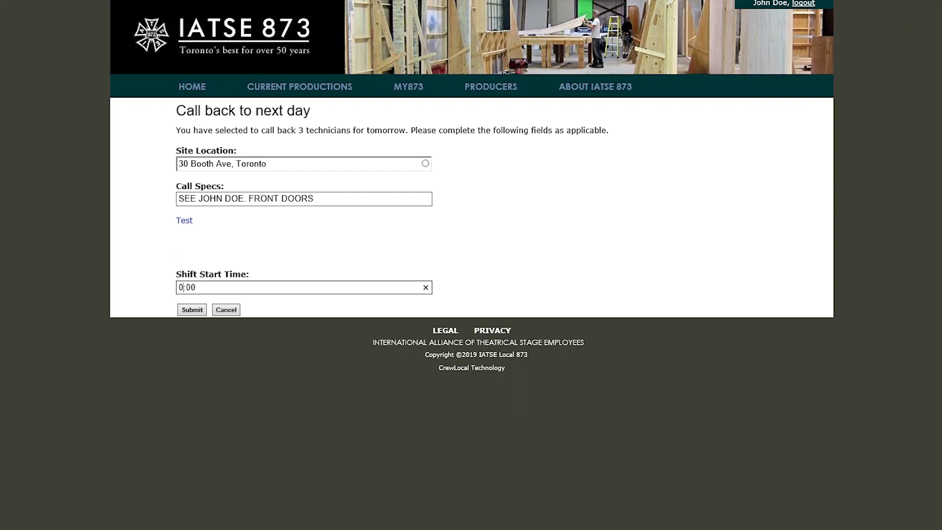
pyautogui.write('98')
pyautogui.press('BackSpace')
# Replace the site with the Old City Hall address, 60 Queen St W
pyautogui.click(282, 167)
pyautogui.hotkey('ctrl', 'a')
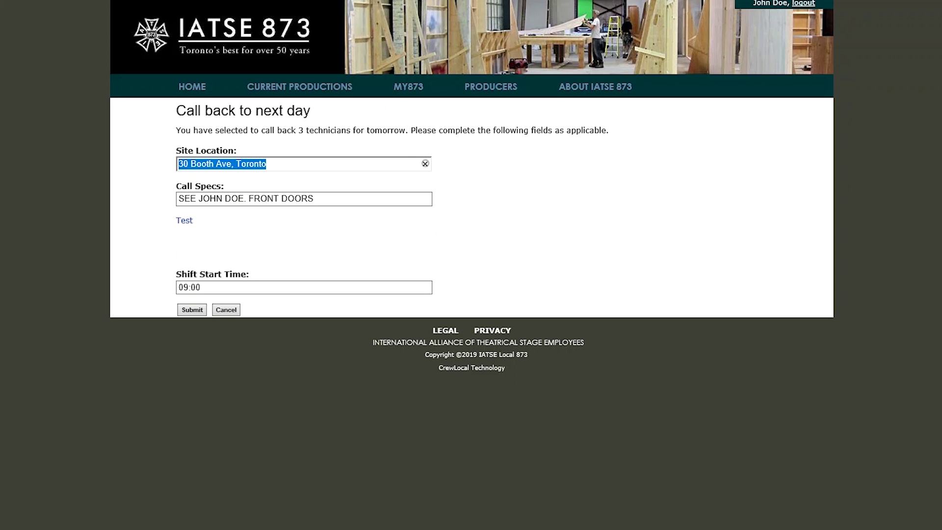
pyautogui.write('old c')
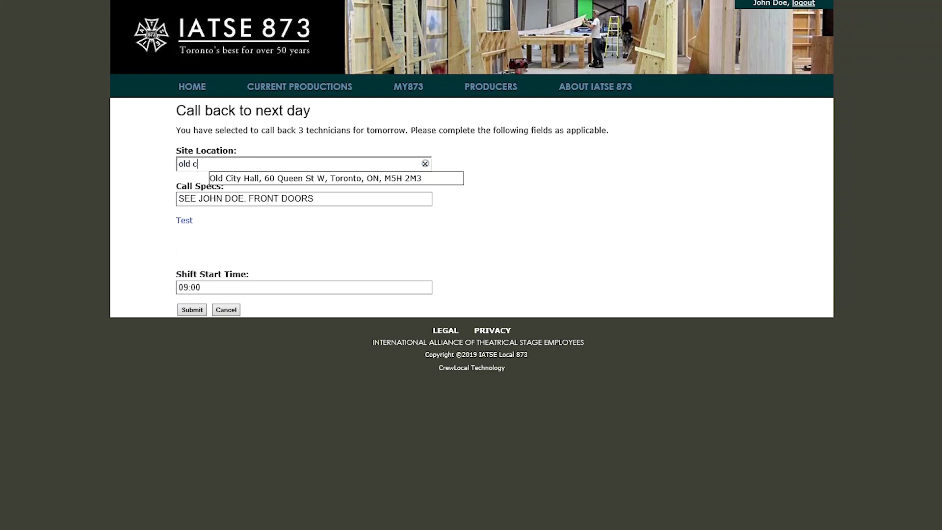
pyautogui.press('Down')
pyautogui.press('Return')
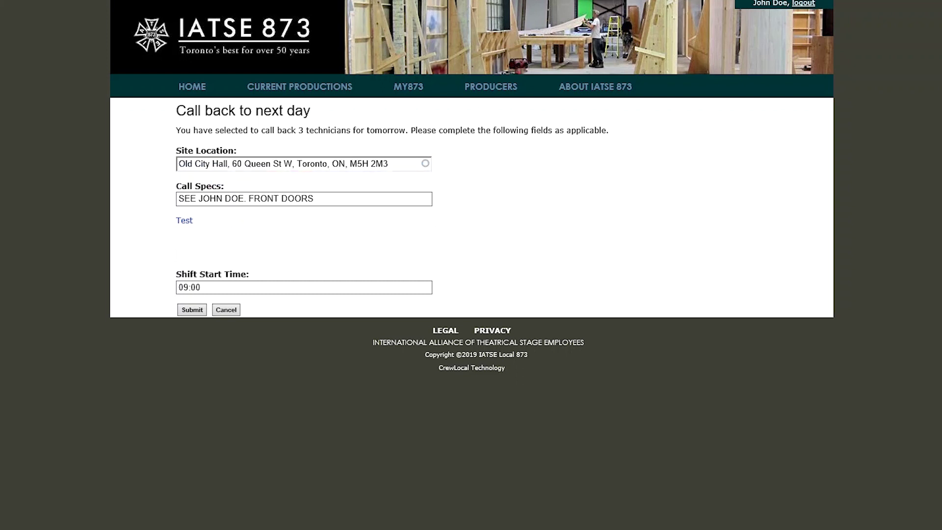
# Replace the contact's first name in the call specs with a different contact
pyautogui.moveTo(199, 199); pyautogui.dragTo(224, 201)
pyautogui.click(224, 201)
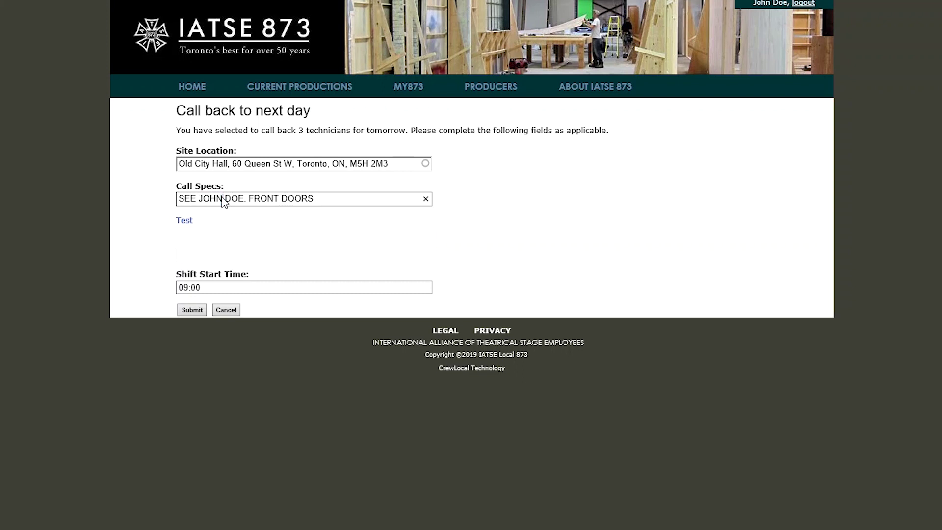
pyautogui.press('BackSpace')
pyautogui.press('BackSpace')
pyautogui.press('BackSpace')
pyautogui.press('BackSpace')
pyautogui.press('BackSpace')
pyautogui.press('BackSpace')
pyautogui.press('BackSpace')
pyautogui.write('.')
pyautogui.press('BackSpace')
pyautogui.press('BackSpace')
pyautogui.write('Larry,')
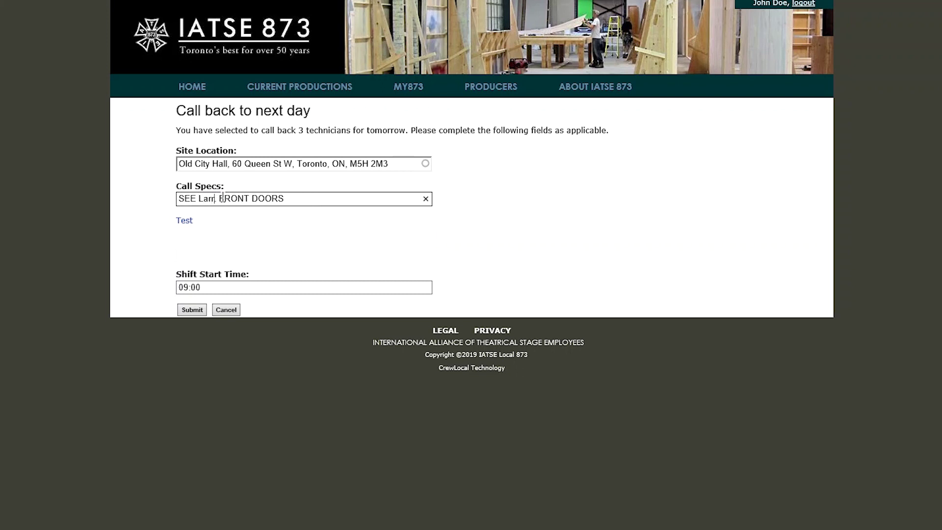
# Replace FRONT DOORS in the call specs with 'LONG DAY, MULITPLE LOCATION' and submit
pyautogui.moveTo(222, 198); pyautogui.dragTo(378, 210)
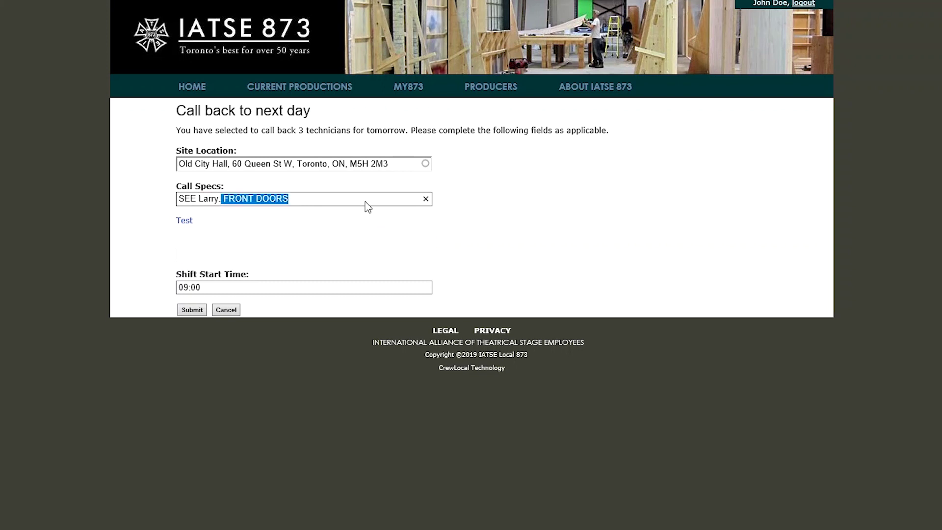
pyautogui.write('it')
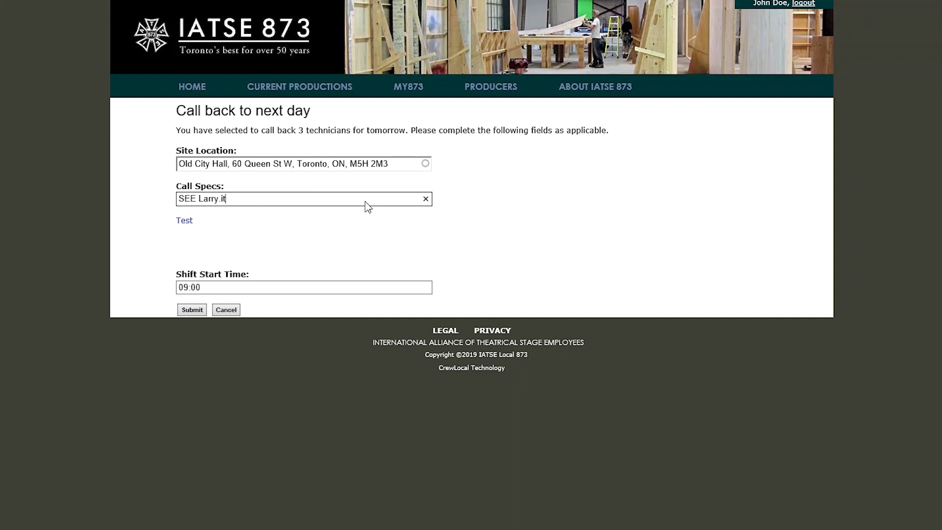
pyautogui.press('BackSpace')
pyautogui.press('BackSpace')
pyautogui.write('LONG DAY, MULITOP')
pyautogui.press('BackSpace')
pyautogui.press('BackSpace')
pyautogui.write('PLE ')
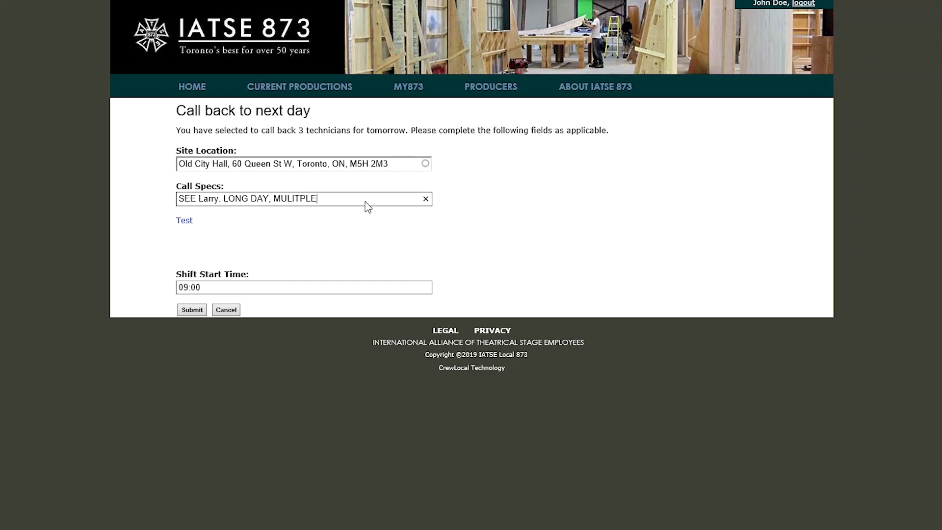
pyautogui.write('LOCATION')
pyautogui.click(185, 312)
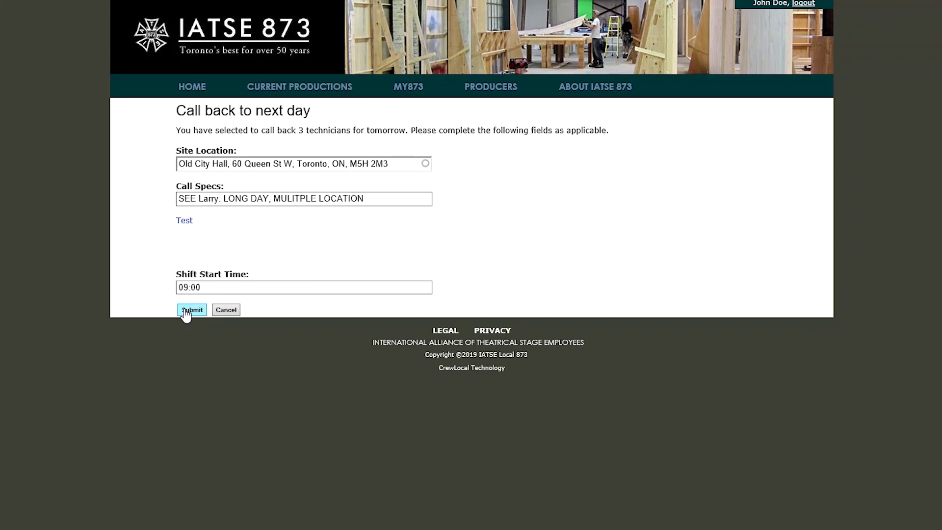
# Confirm the callback so three next-day 09:00 Old City Hall orders are created
pyautogui.click(186, 312)
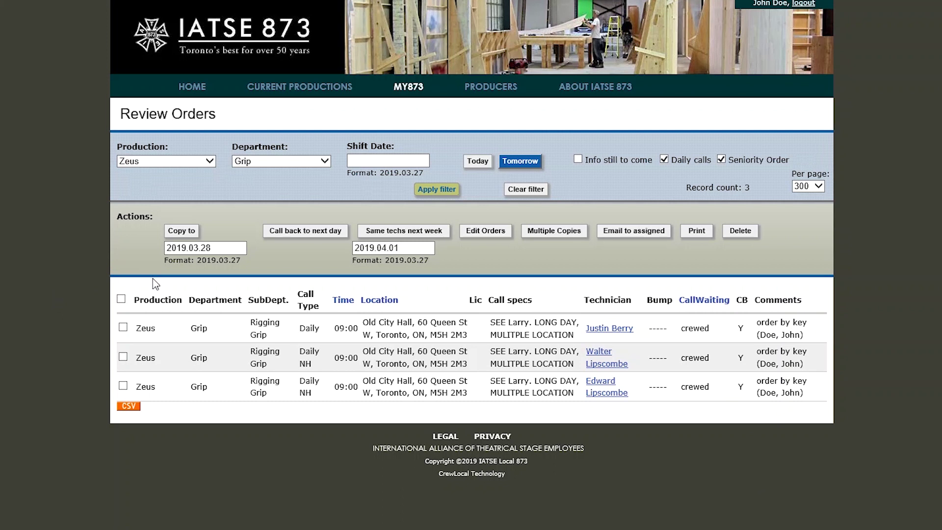
# Copy the first Zeus Grip order with Multiple Copies set to '3 copies, for total of 4'
pyautogui.click(123, 328)
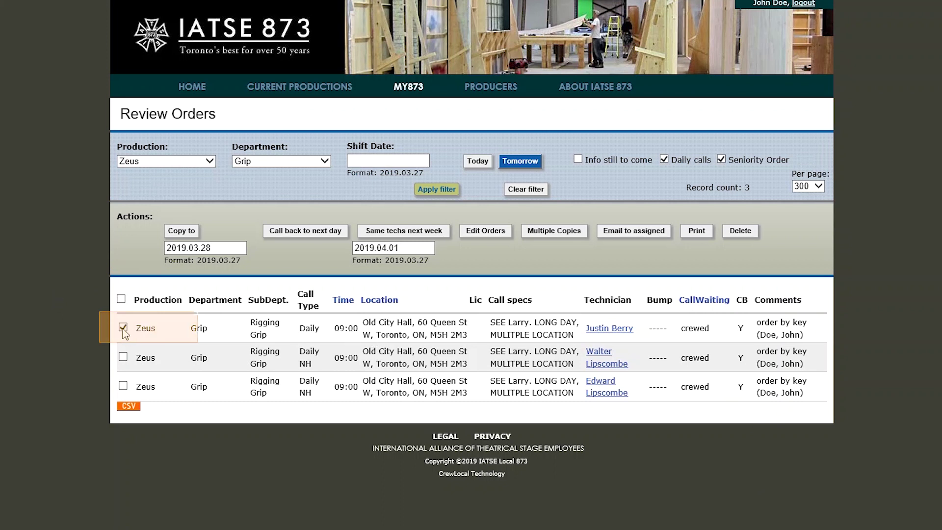
pyautogui.click(562, 234)
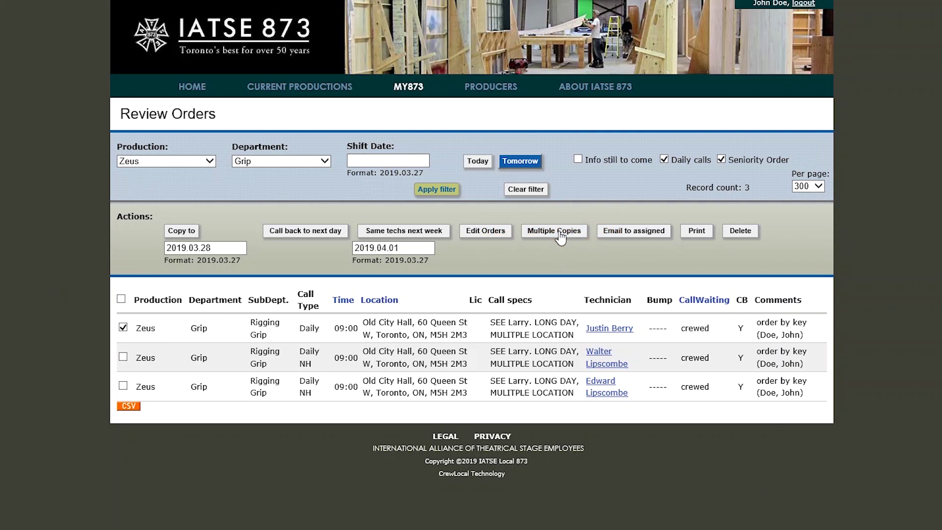
pyautogui.click(559, 234)
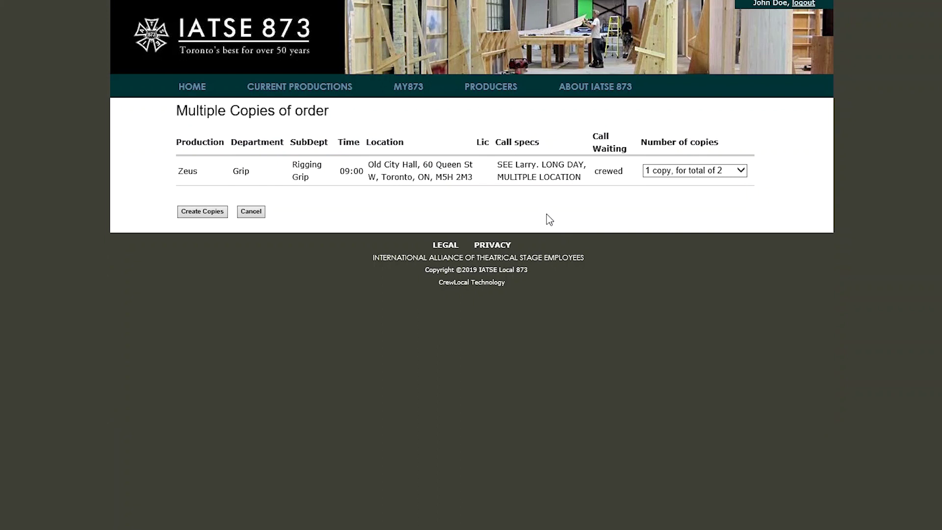
pyautogui.click(677, 171)
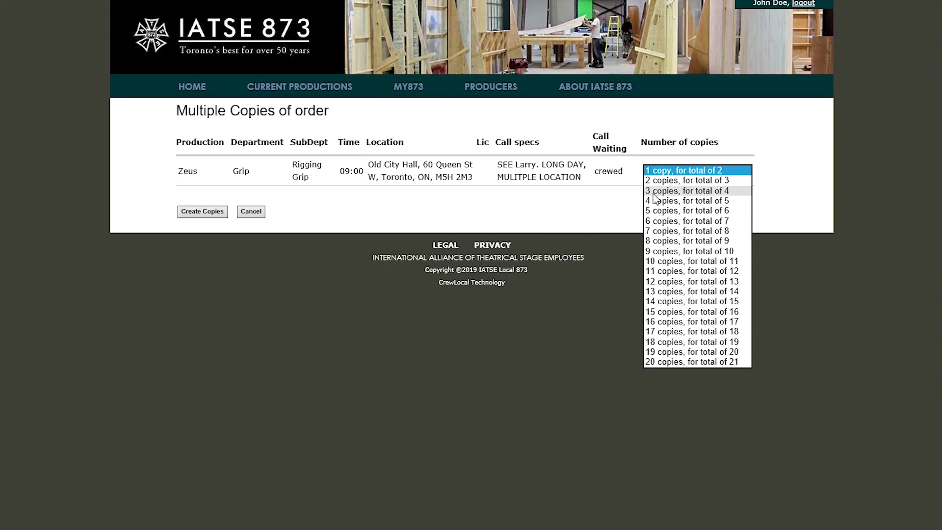
pyautogui.click(661, 193)
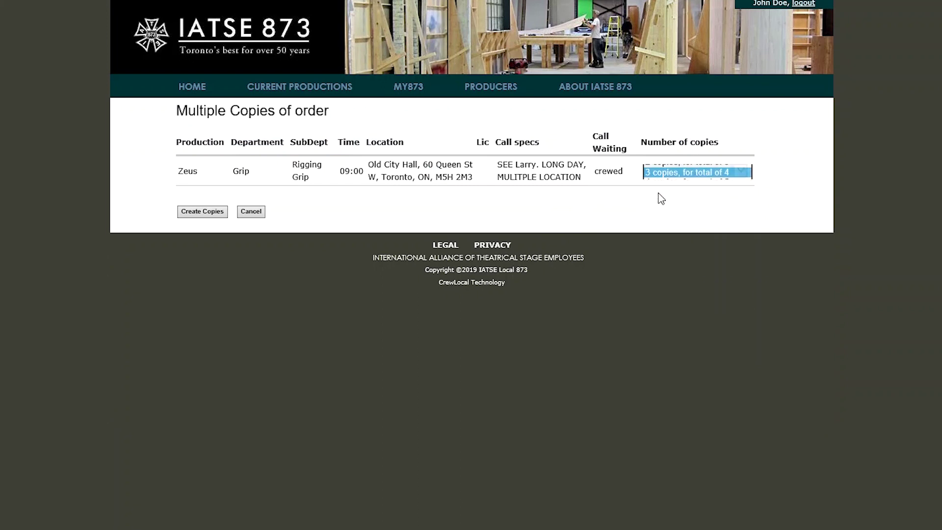
pyautogui.click(195, 216)
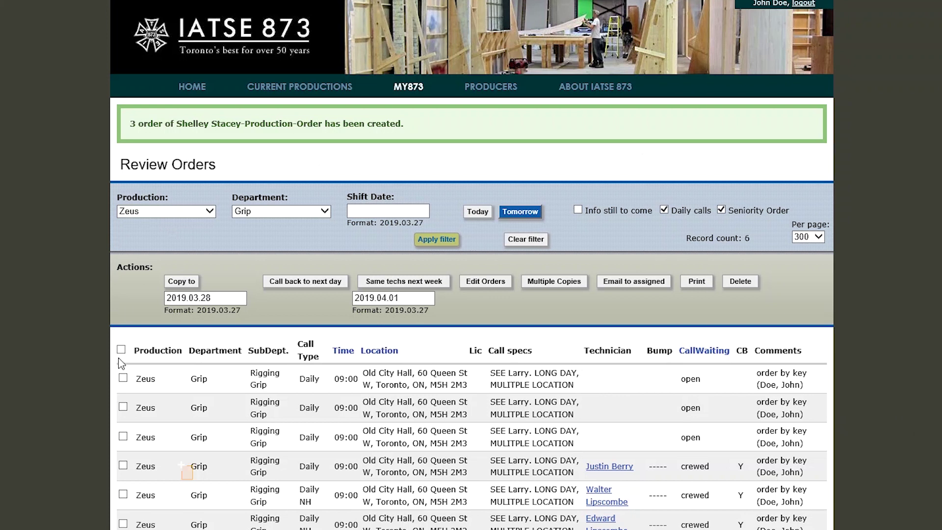
# Open the checked open orders in Edit Orders and select row 1's start hour
pyautogui.click(124, 407)
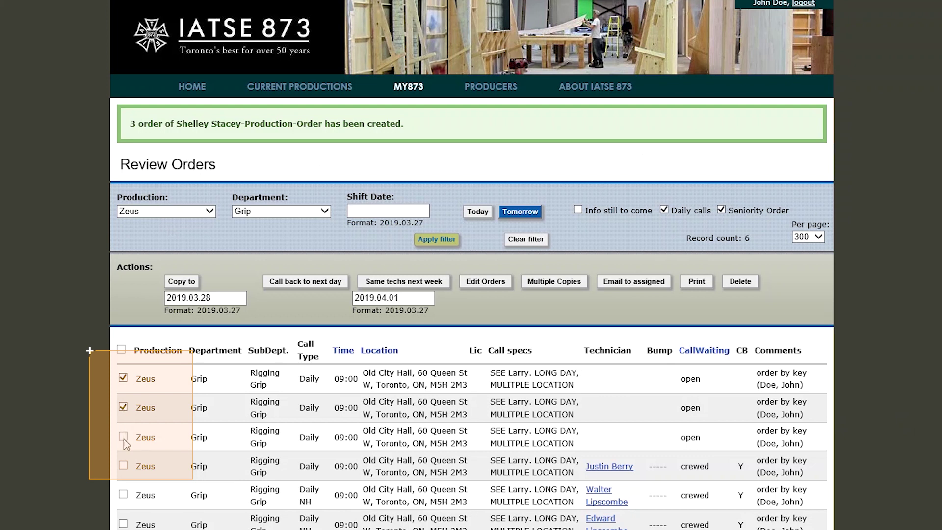
pyautogui.click(480, 283)
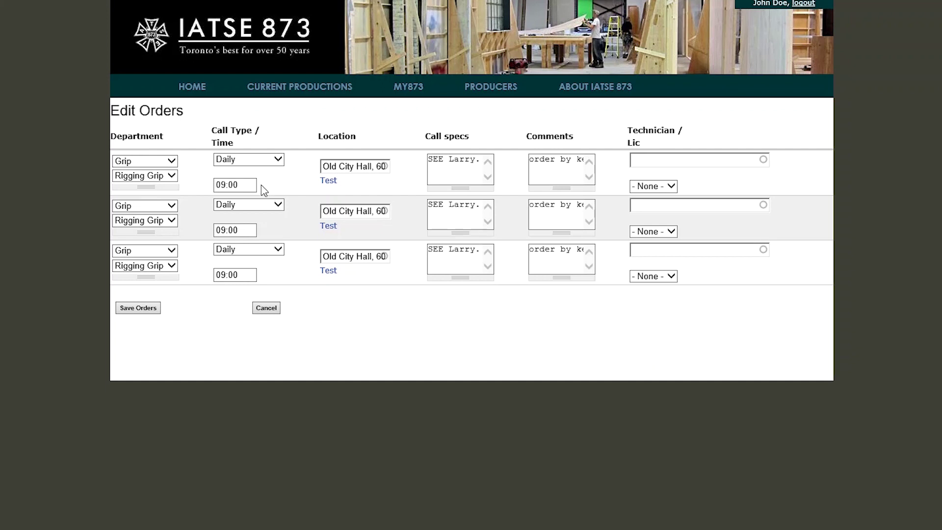
pyautogui.doubleClick(227, 184)
pyautogui.write('06:')
pyautogui.click(320, 166)
pyautogui.moveTo(364, 167); pyautogui.dragTo(219, 138)
pyautogui.moveTo(371, 168); pyautogui.dragTo(208, 127)
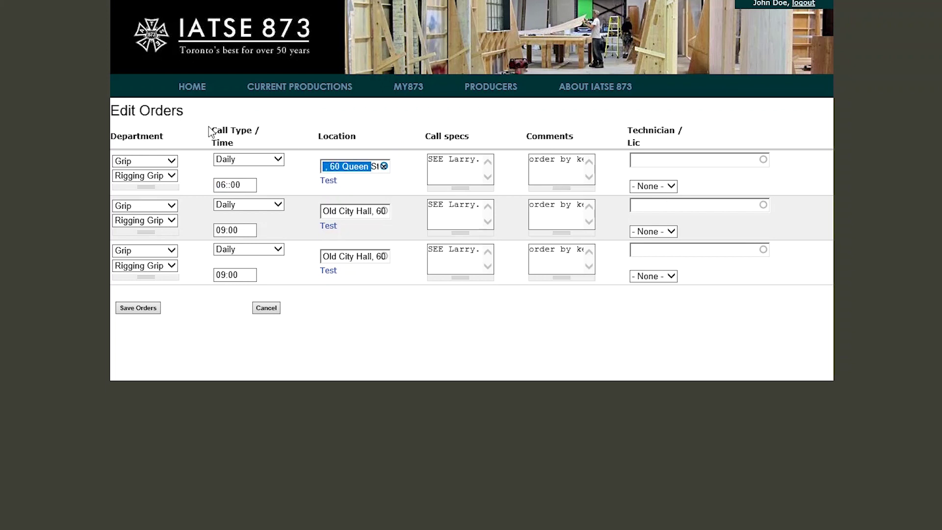
pyautogui.moveTo(354, 171); pyautogui.dragTo(187, 138)
pyautogui.moveTo(367, 174); pyautogui.dragTo(171, 132)
pyautogui.moveTo(358, 170); pyautogui.dragTo(284, 157)
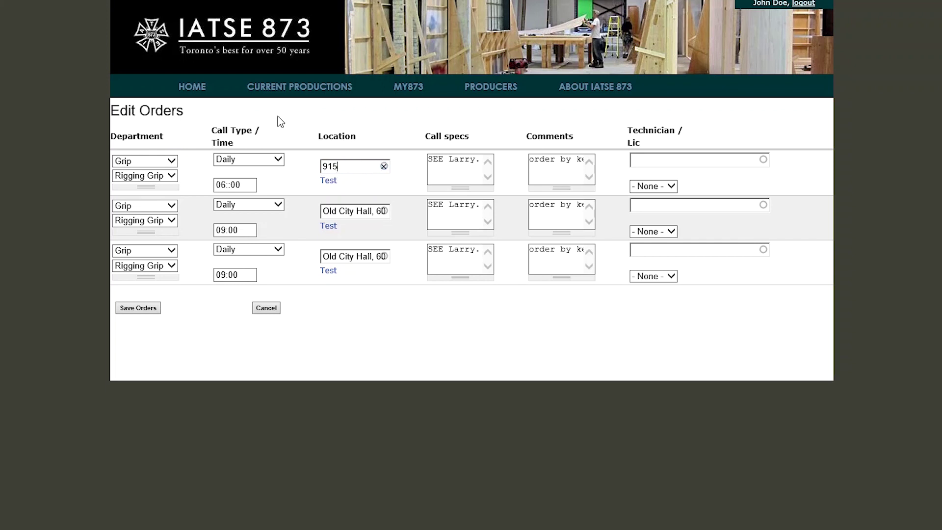
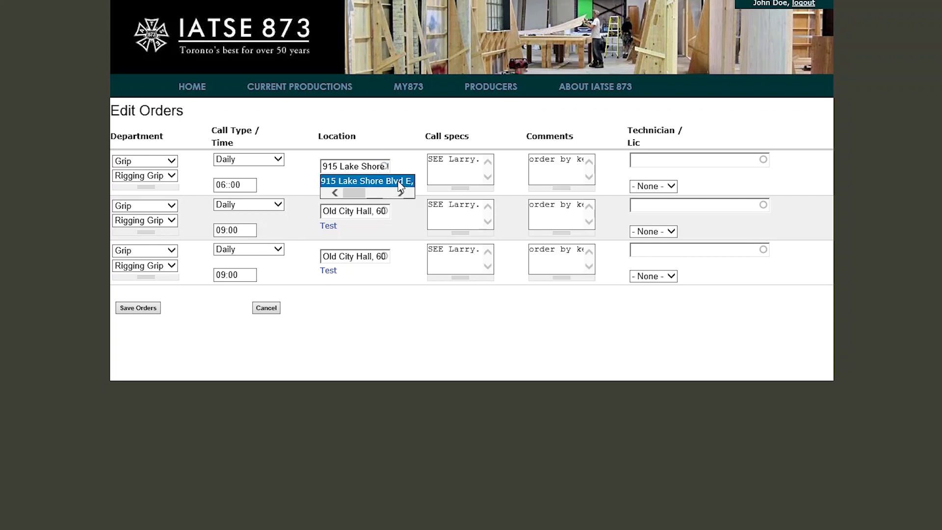
pyautogui.click(400, 183)
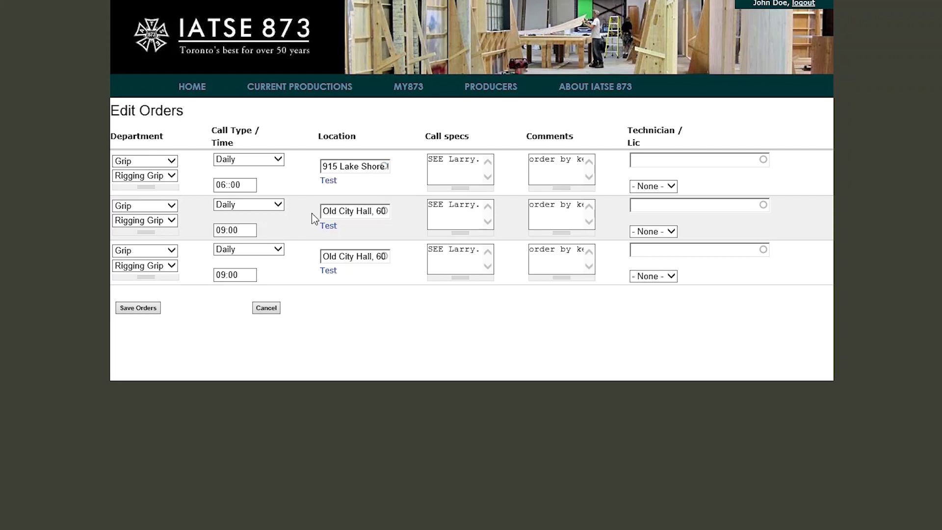
# Fix row 1's start time to 06:00 and copy it into row 2's time
pyautogui.click(241, 181)
pyautogui.press('BackSpace')
pyautogui.hotkey('ctrl', 'a')
pyautogui.hotkey('ctrl', 'c')
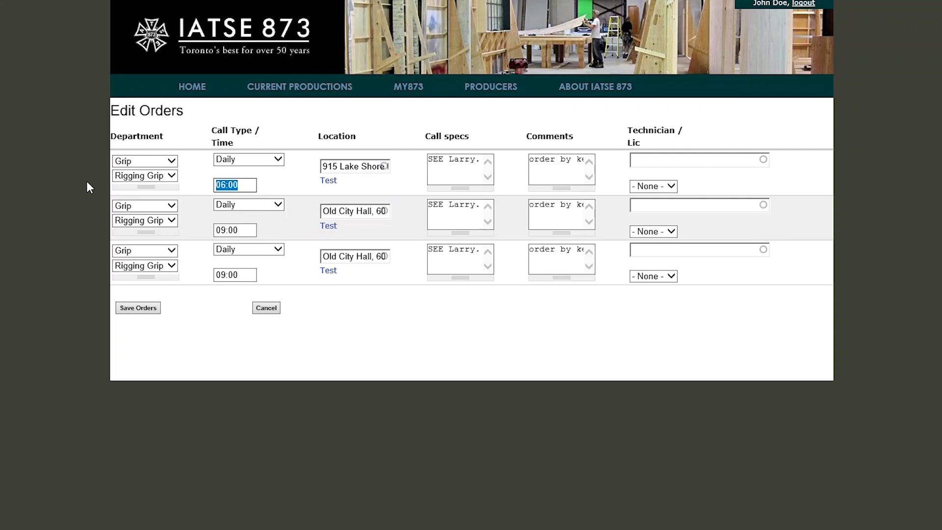
pyautogui.click(245, 231)
pyautogui.hotkey('ctrl', 'a')
pyautogui.hotkey('ctrl', 'v')
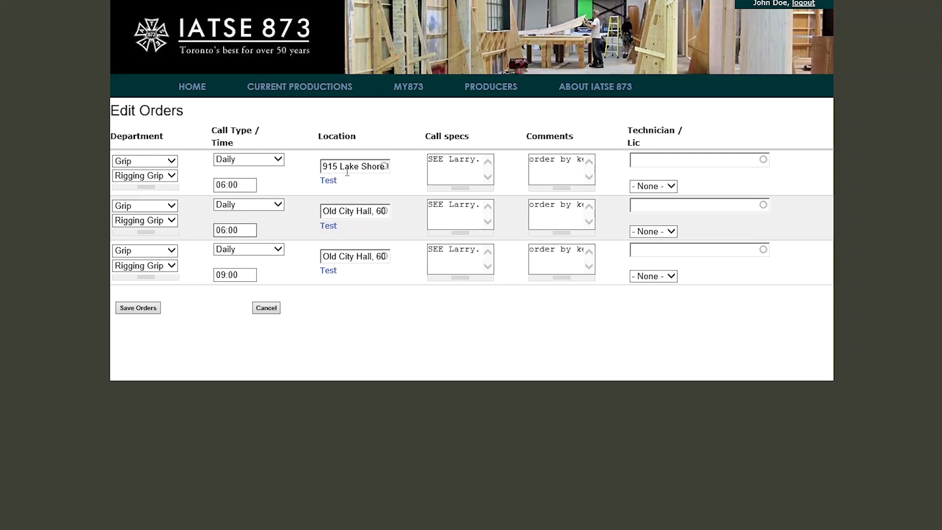
pyautogui.moveTo(331, 211); pyautogui.dragTo(456, 227)
pyautogui.press('BackSpace')
pyautogui.write('915')
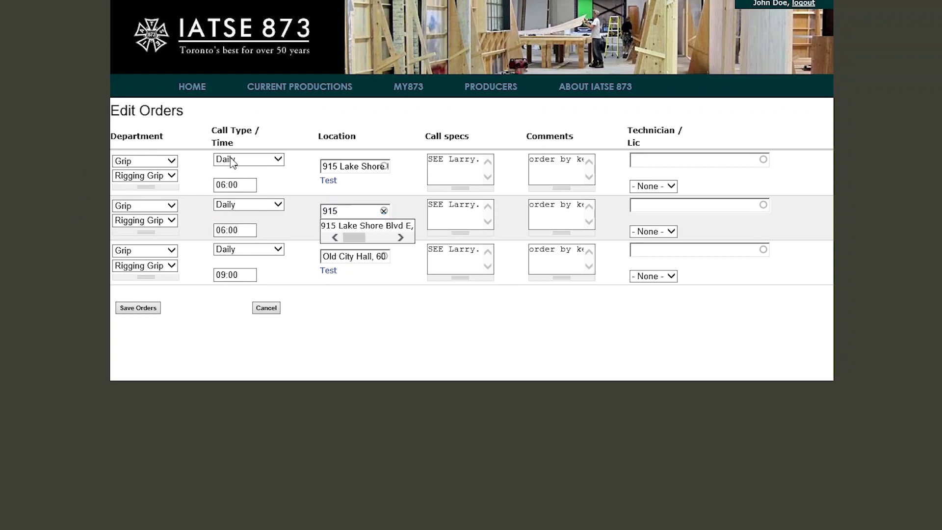
pyautogui.click(371, 226)
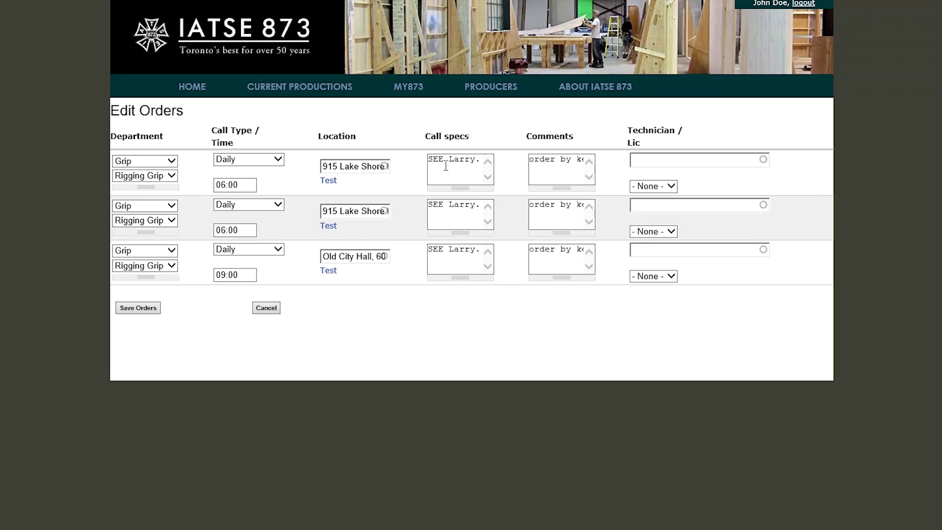
# Replace both rows' call specs with a note to see the contact at the front doors, plus phone number
pyautogui.moveTo(429, 162); pyautogui.dragTo(505, 170)
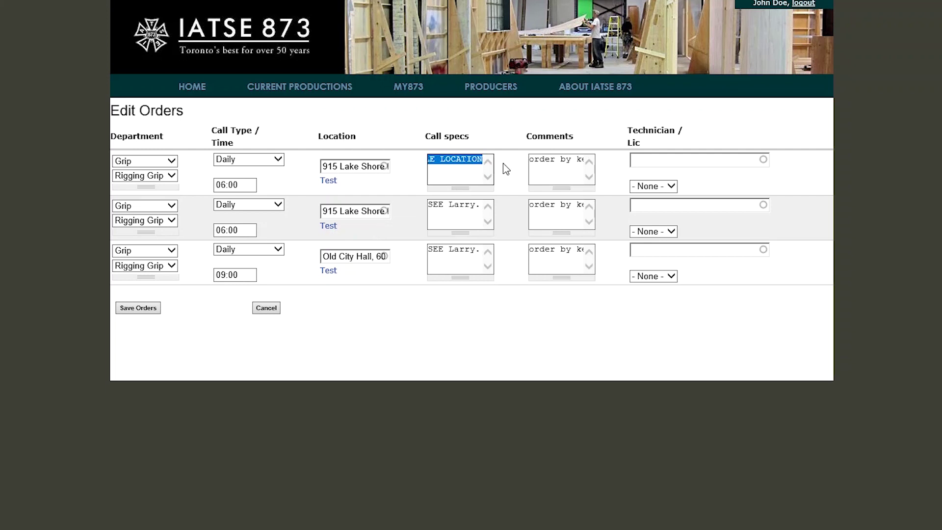
pyautogui.write('SEE JOP')
pyautogui.press('BackSpace')
pyautogui.write('BE')
pyautogui.press('BackSpace')
pyautogui.write('J')
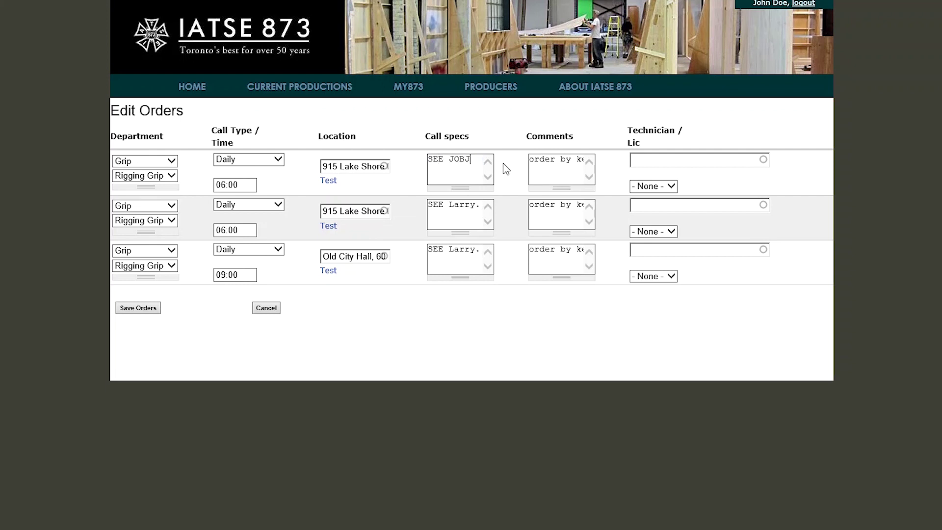
pyautogui.press('BackSpace')
pyautogui.press('BackSpace')
pyautogui.write('HN DOE. FRONT DOORS 416 555 8954')
pyautogui.moveTo(483, 160); pyautogui.dragTo(337, 157)
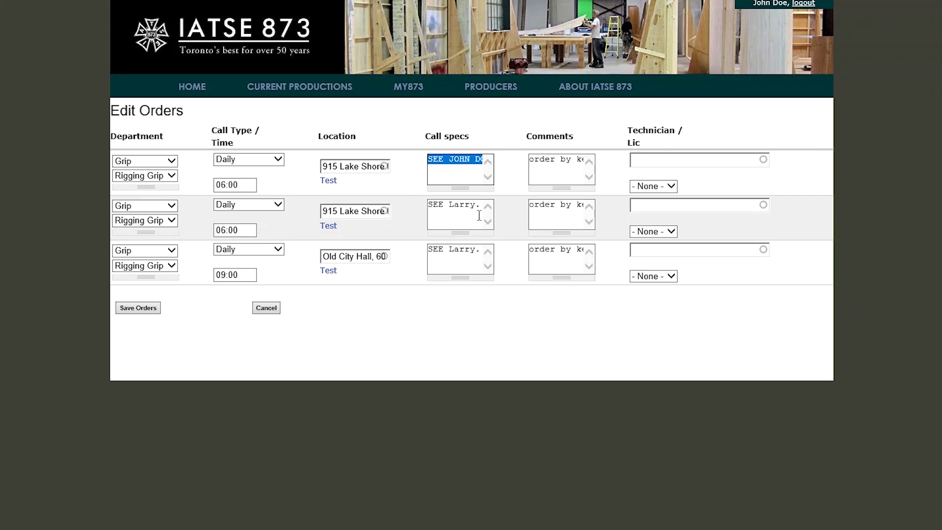
pyautogui.tripleClick(434, 207)
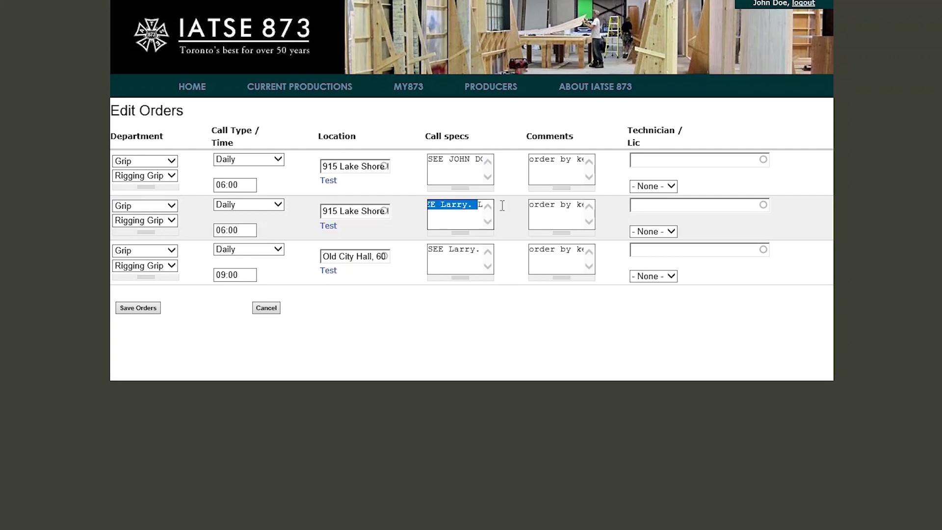
pyautogui.hotkey('ctrl', 'v')
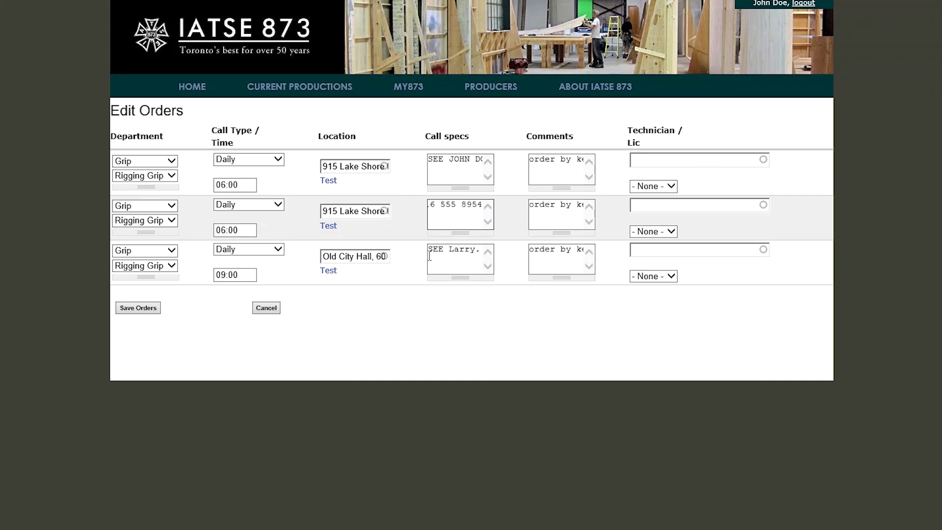
# Save the edited orders and tick the remaining open Old City Hall order
pyautogui.click(138, 309)
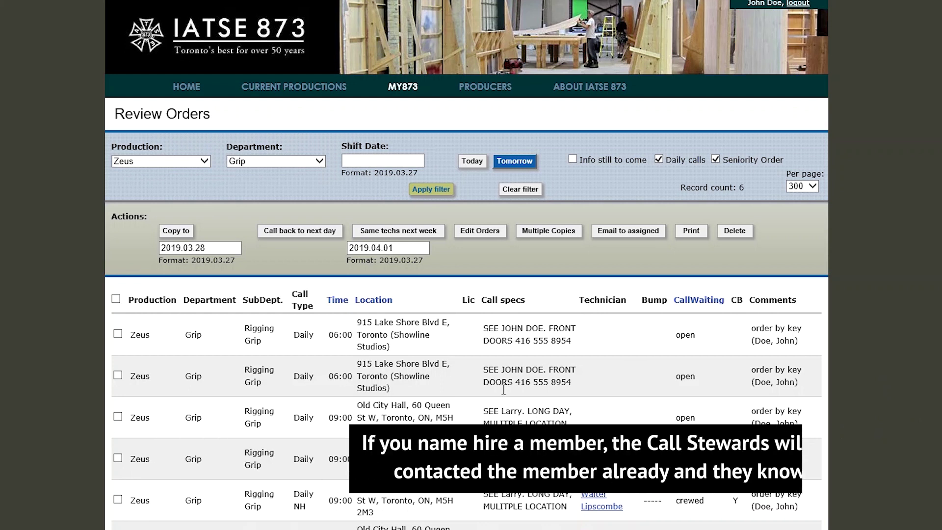
pyautogui.click(120, 419)
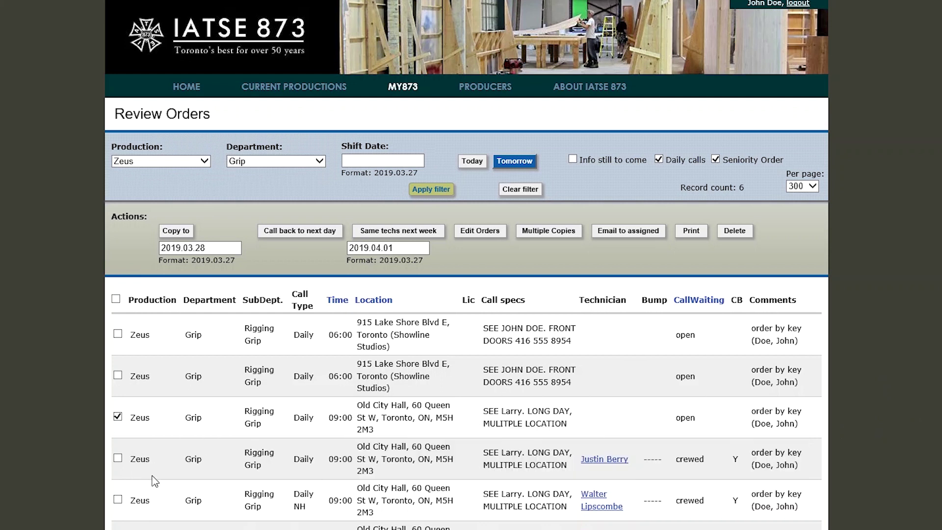
# Open the Old City Hall order for editing and set its call type to Daily NH, keeping 09:00
pyautogui.click(480, 235)
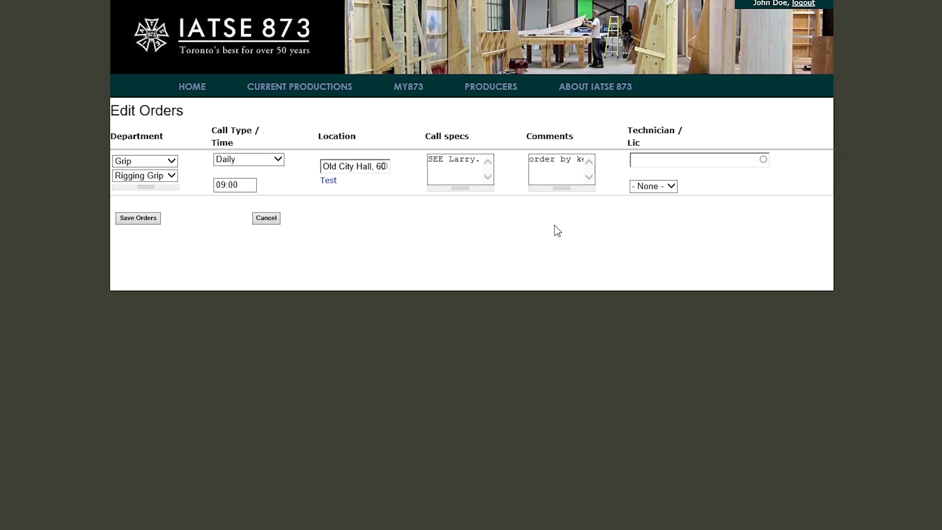
pyautogui.click(273, 161)
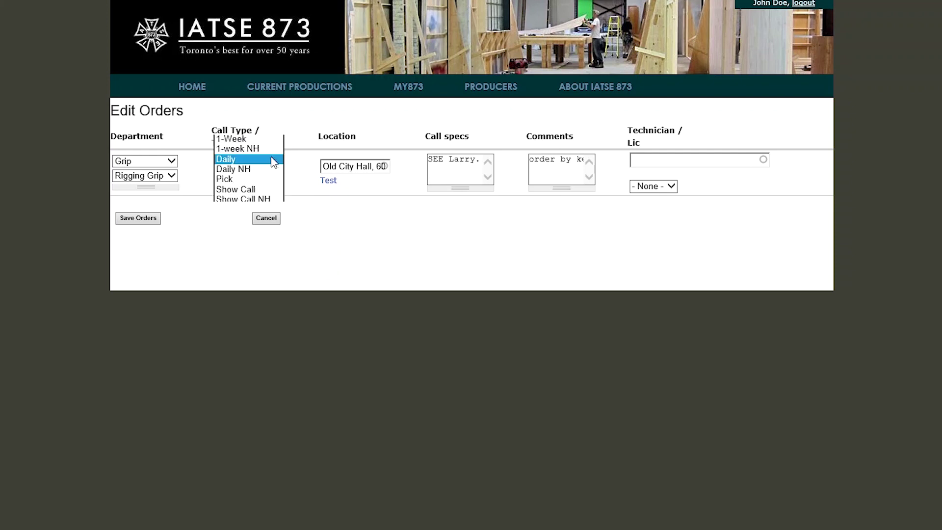
pyautogui.click(264, 170)
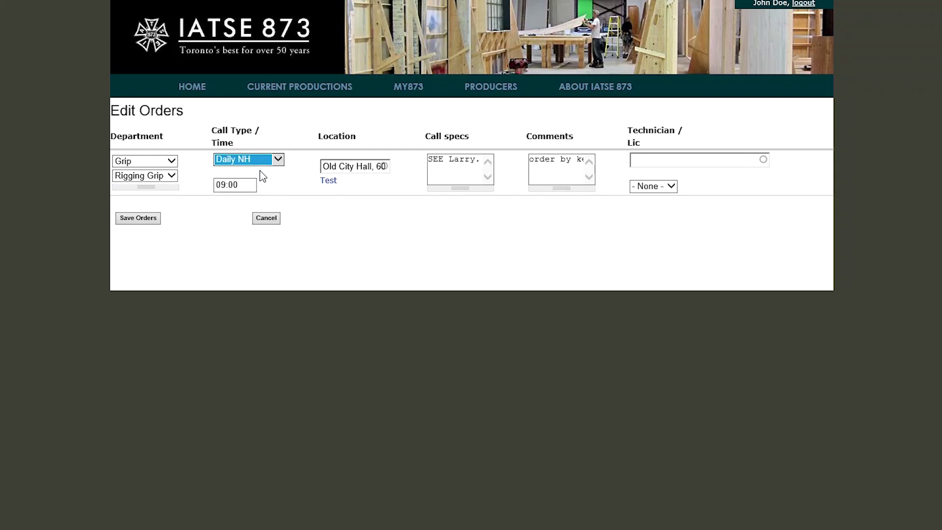
pyautogui.click(266, 163)
pyautogui.click(266, 167)
pyautogui.click(265, 163)
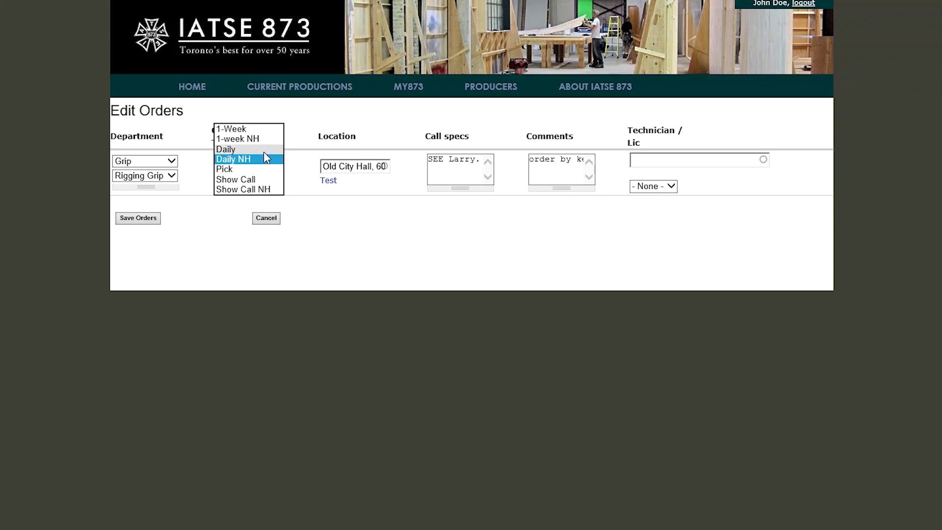
pyautogui.click(264, 151)
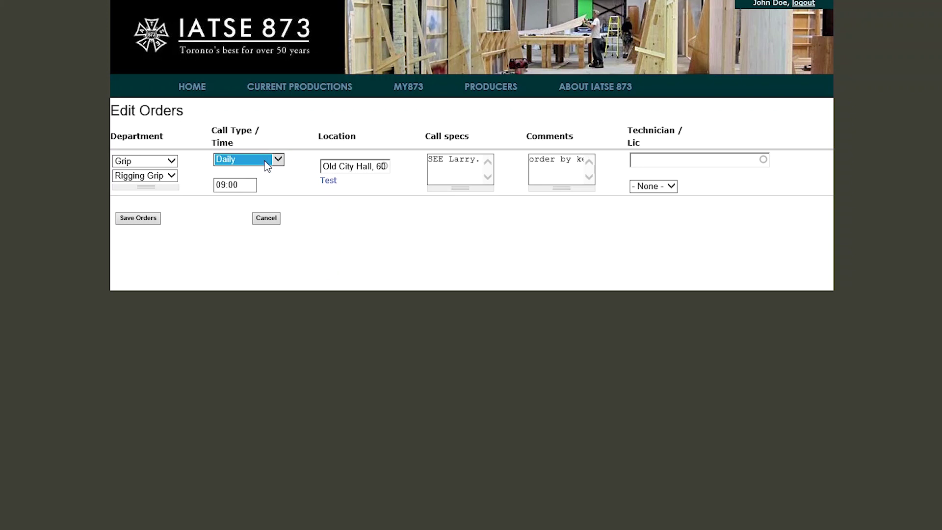
pyautogui.click(266, 165)
pyautogui.click(263, 168)
pyautogui.click(704, 161)
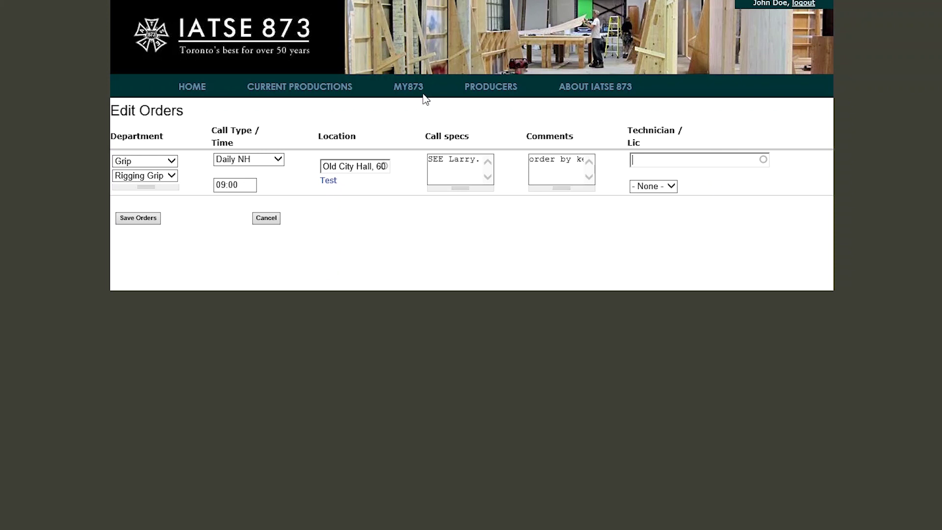
pyautogui.click(268, 161)
pyautogui.click(267, 161)
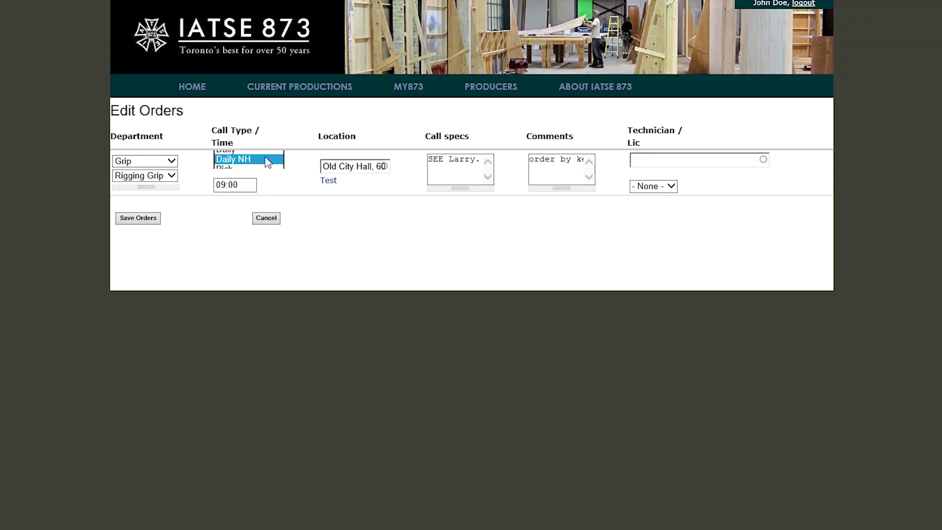
pyautogui.click(674, 161)
# Assign the Grip M technician found by surname search, then save the Daily NH order
pyautogui.write('bILLIN')
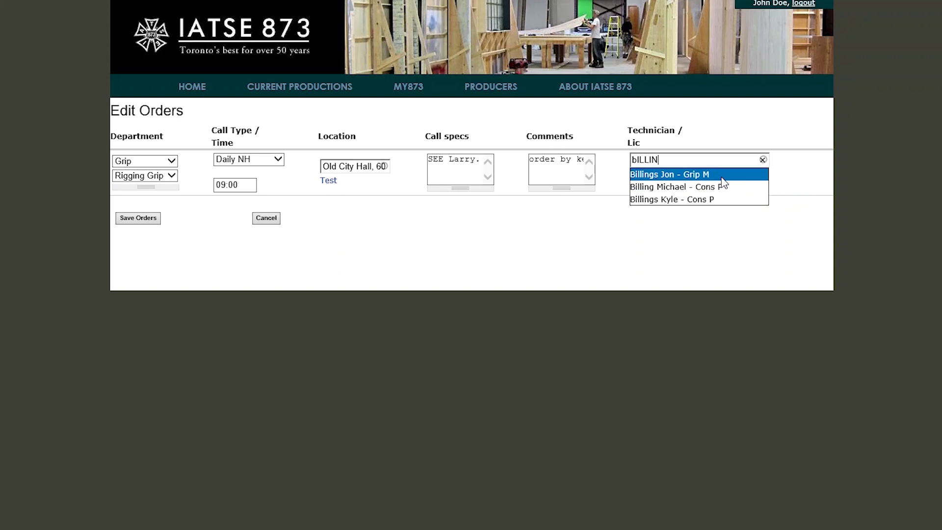
pyautogui.click(719, 177)
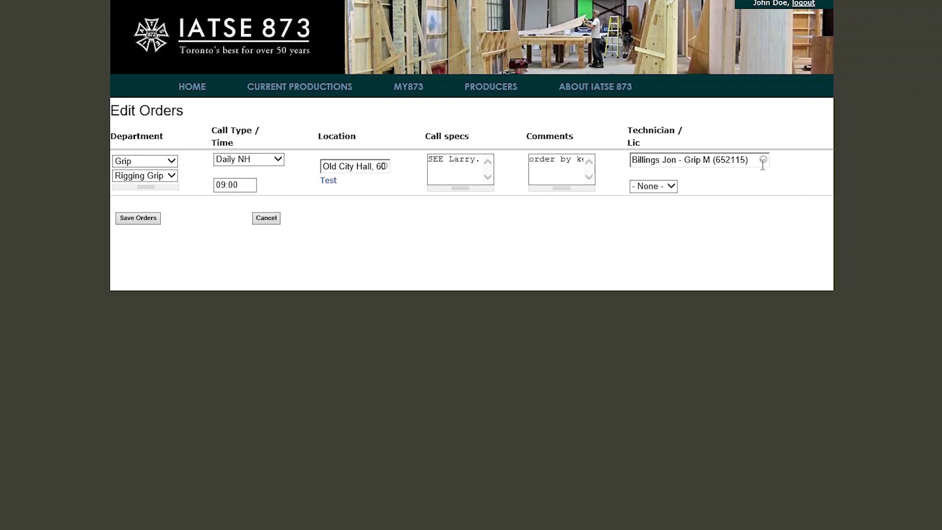
pyautogui.moveTo(763, 166); pyautogui.dragTo(632, 167)
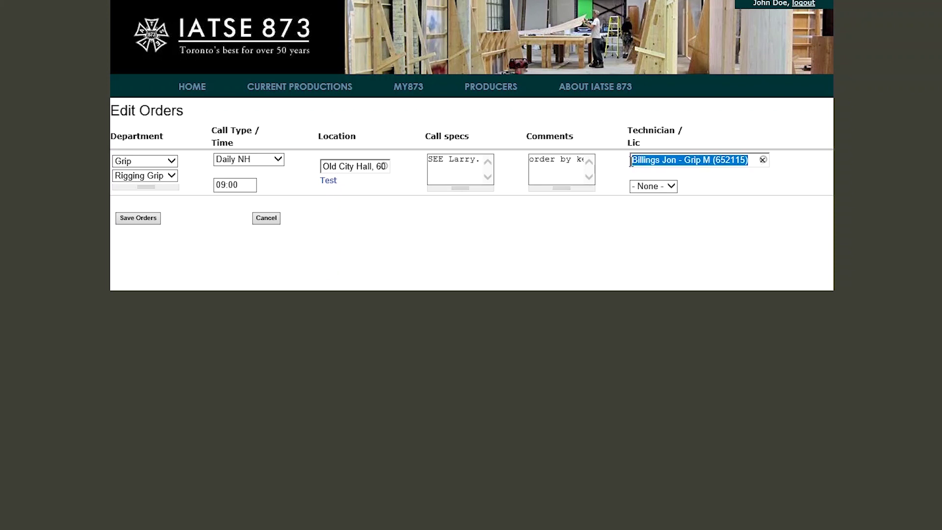
pyautogui.write('BILL')
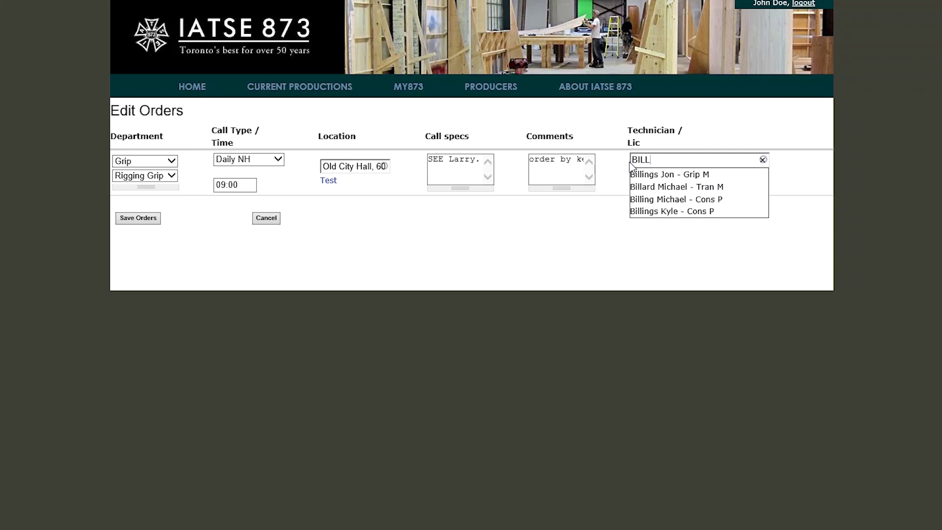
pyautogui.click(653, 174)
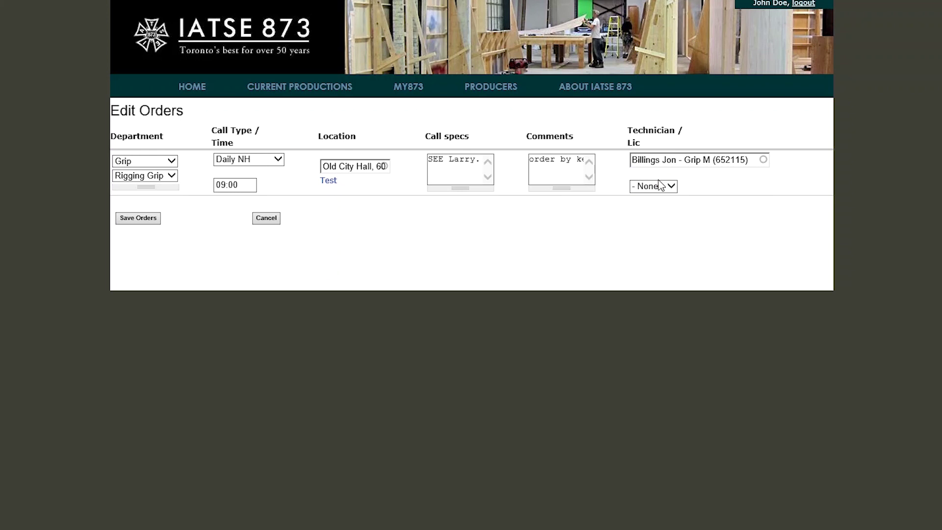
pyautogui.click(132, 222)
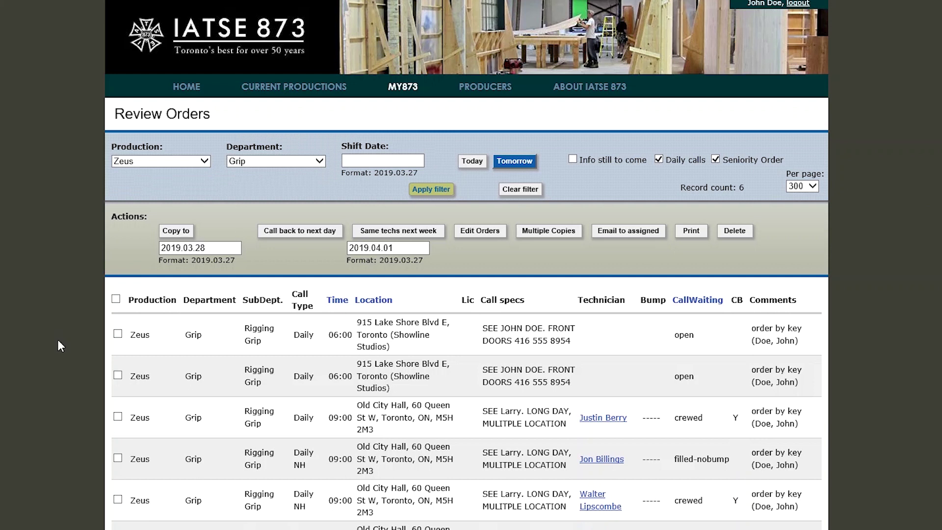
# Tick the first two open 06:00 orders and open both in Edit Orders
pyautogui.click(118, 334)
pyautogui.click(118, 374)
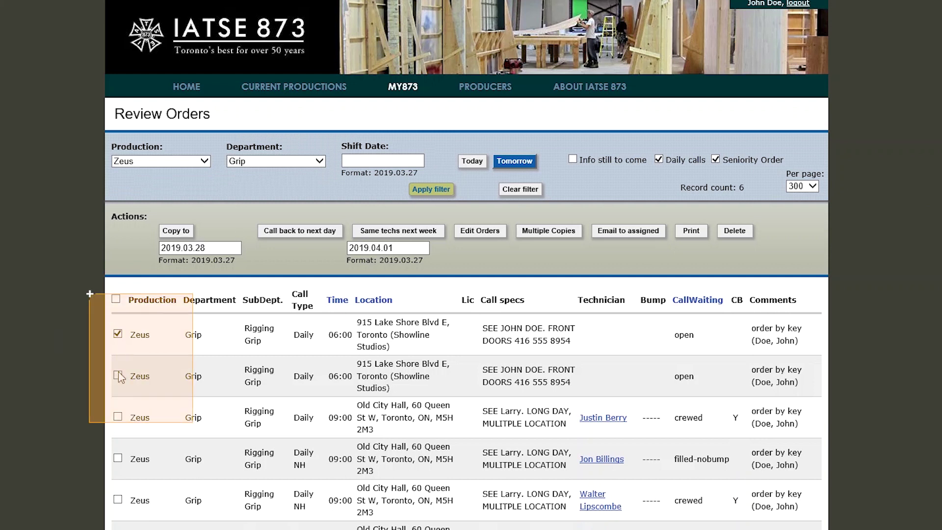
pyautogui.click(477, 231)
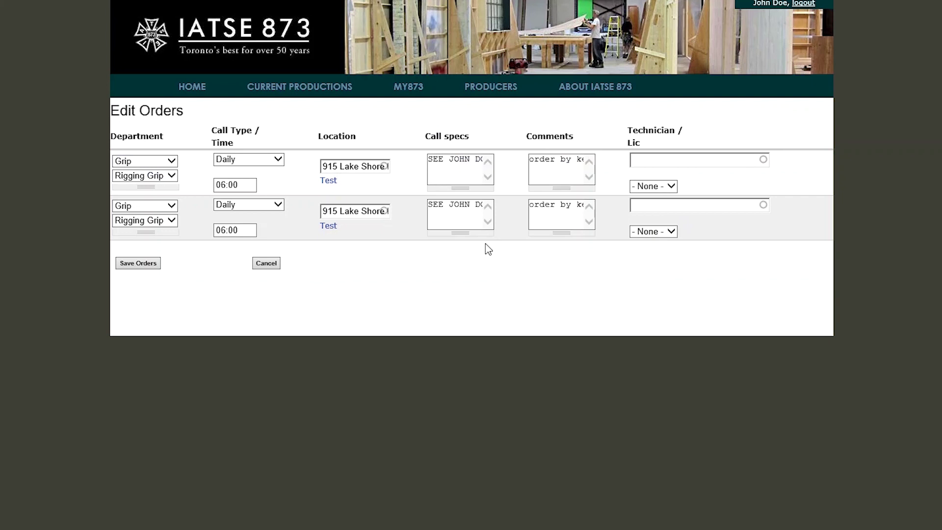
# Replace the first order's comment with 'PERMIT REQUEST' followed by the two permit workers' names
pyautogui.moveTo(534, 172); pyautogui.dragTo(663, 176)
pyautogui.press('BackSpace')
pyautogui.moveTo(564, 161); pyautogui.dragTo(493, 131)
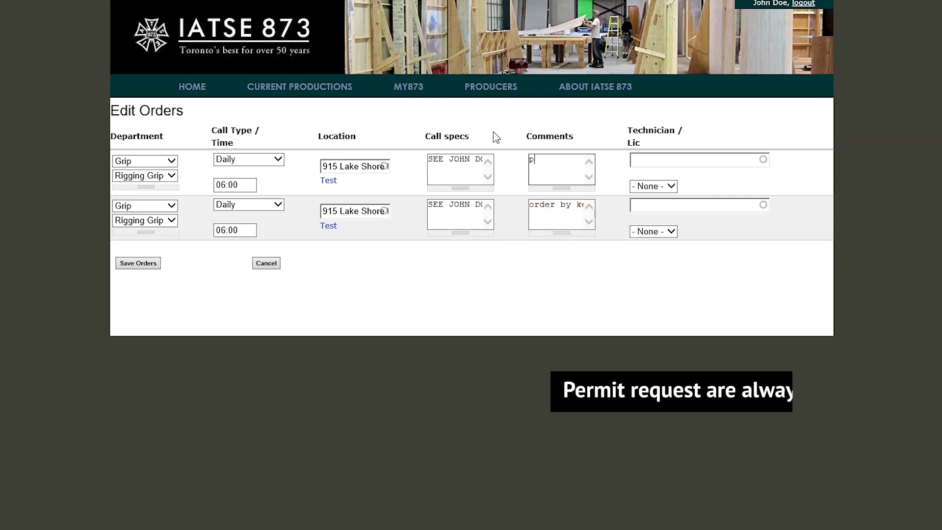
pyautogui.press('BackSpace')
pyautogui.write('per')
pyautogui.press('BackSpace')
pyautogui.press('BackSpace')
pyautogui.press('BackSpace')
pyautogui.write('PERMIT')
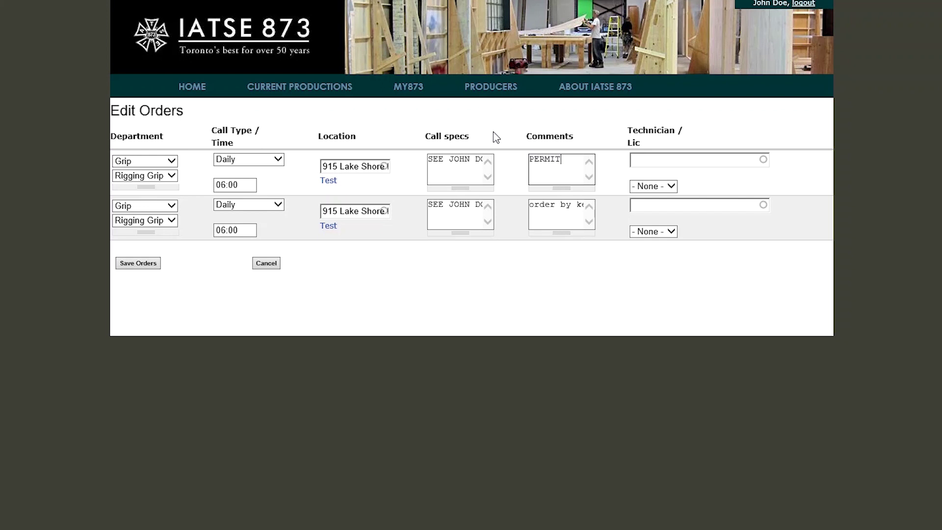
pyautogui.write(' REQUEST')
pyautogui.write(' JANE DO')
pyautogui.write('E')
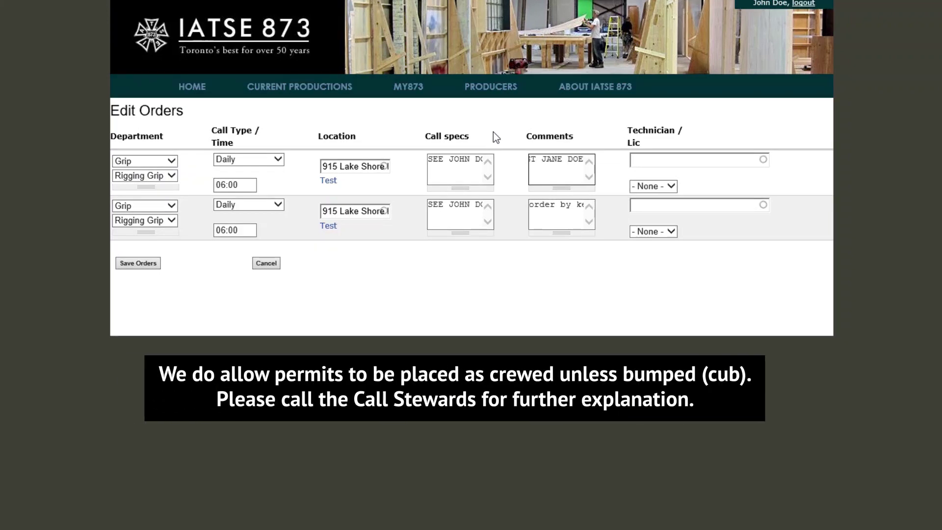
pyautogui.write(' PETER')
pyautogui.press('BackSpace')
pyautogui.press('BackSpace')
pyautogui.press('BackSpace')
pyautogui.press('BackSpace')
pyautogui.press('BackSpace')
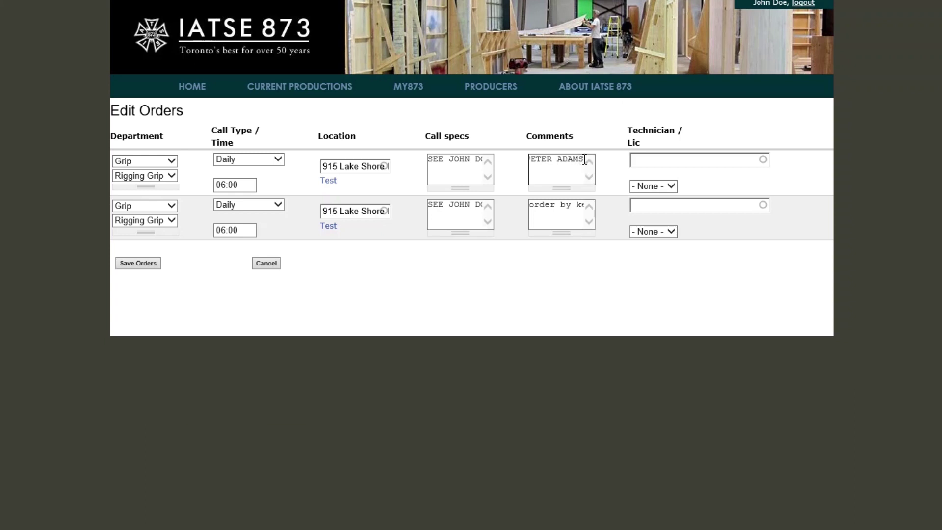
# Copy the same permit request comment over the second order's old comment
pyautogui.moveTo(585, 161); pyautogui.dragTo(405, 131)
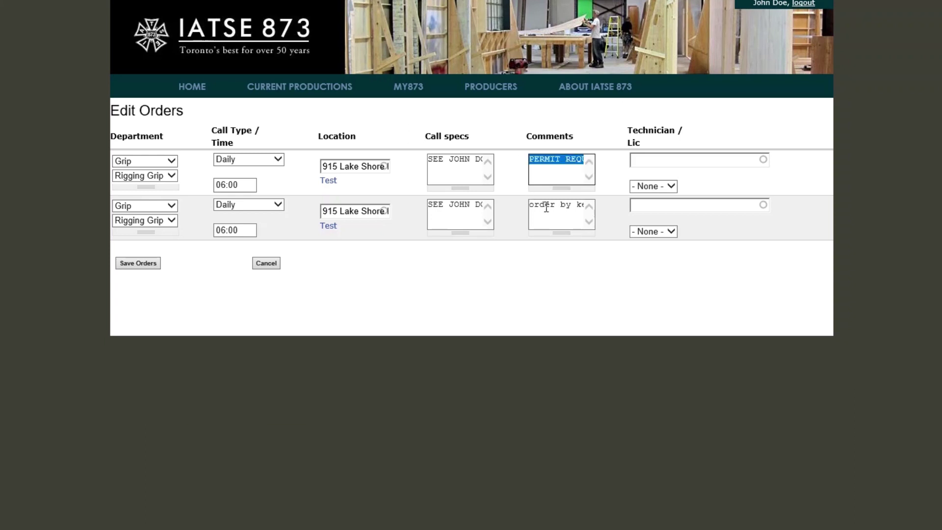
pyautogui.moveTo(530, 204); pyautogui.dragTo(623, 206)
pyautogui.press('BackSpace')
pyautogui.hotkey('ctrl', 'v')
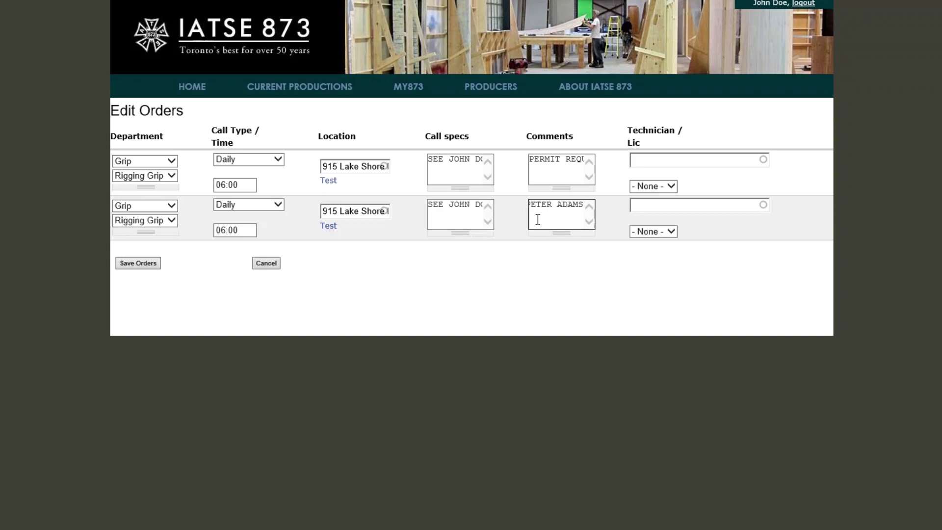
pyautogui.click(154, 267)
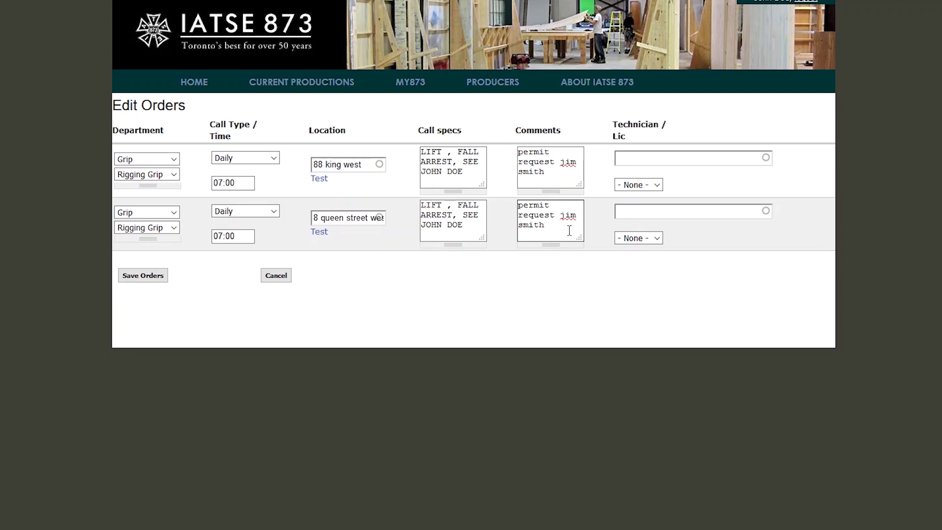
# Save both orders with their new permit request comments
pyautogui.click(129, 279)
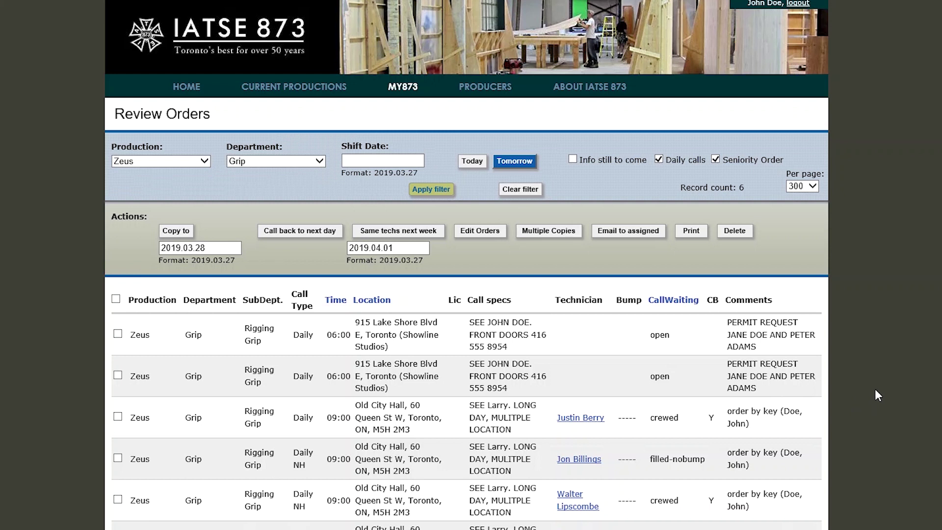
# Tick the first 06:00 order and make one copy of it via Multiple Copies
pyautogui.click(118, 334)
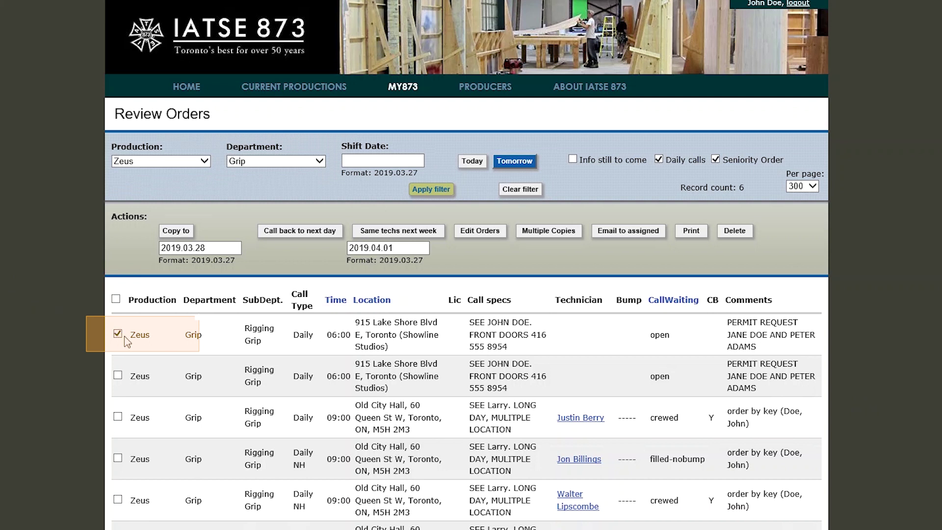
pyautogui.click(540, 234)
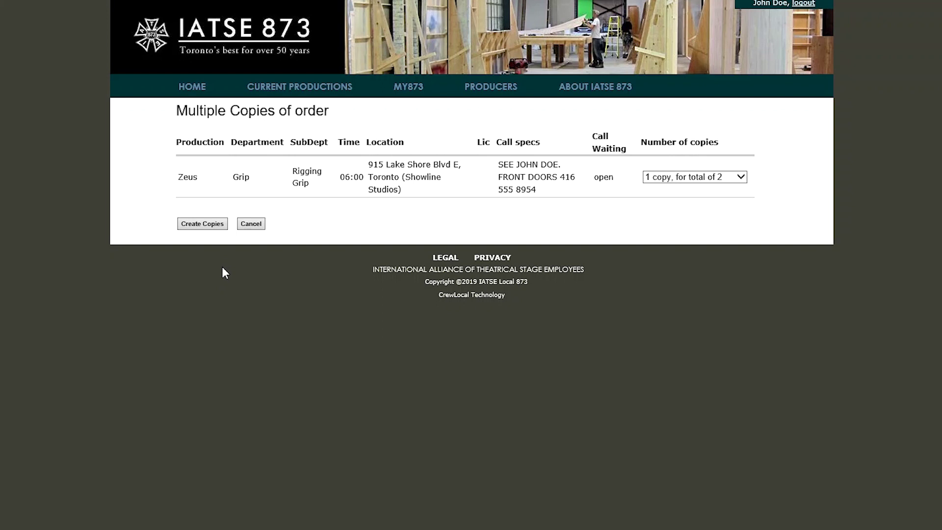
pyautogui.scroll(-2, 222, 267)
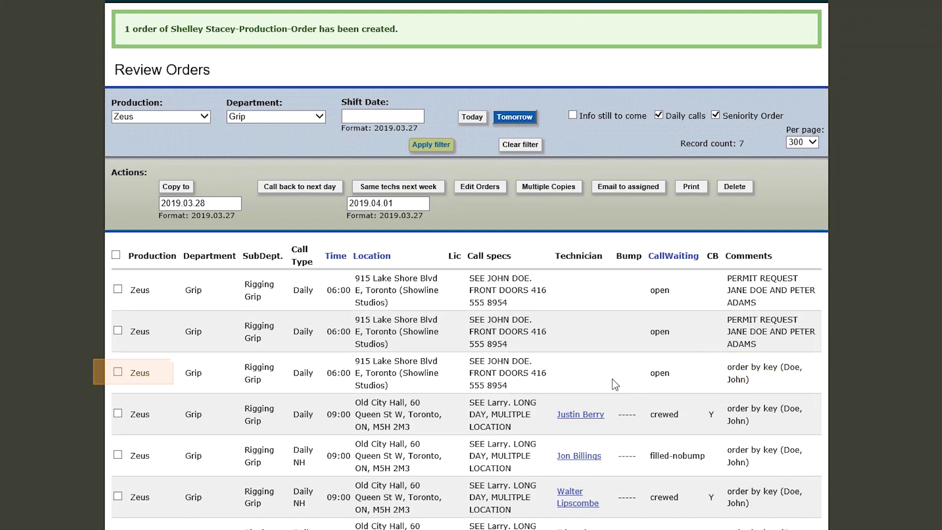
# Open the new copy and set its department to Transportation with a 09:00 call time
pyautogui.click(118, 372)
pyautogui.click(480, 187)
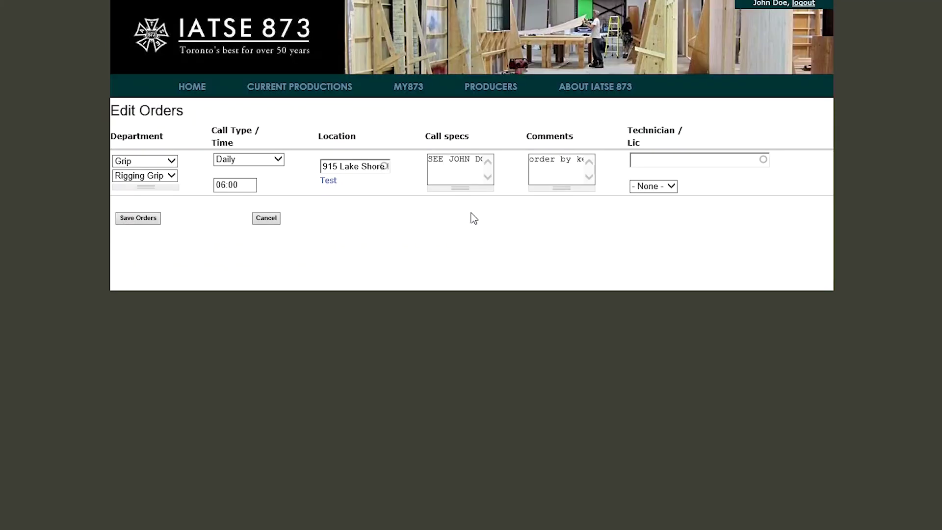
pyautogui.click(173, 162)
pyautogui.click(156, 252)
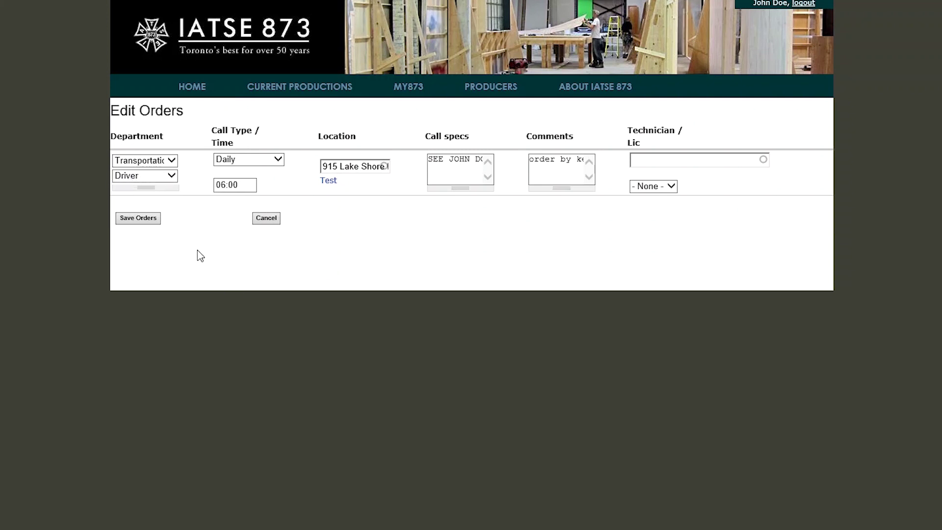
pyautogui.click(226, 185)
pyautogui.press('BackSpace')
pyautogui.write('9')
# Rewrite the call specs: pick up the truck, see the contact, take it to Old City Hall, 60 Queen East
pyautogui.click(357, 168)
pyautogui.press('Tab')
pyautogui.write('R')
pyautogui.write('IGG GRIP')
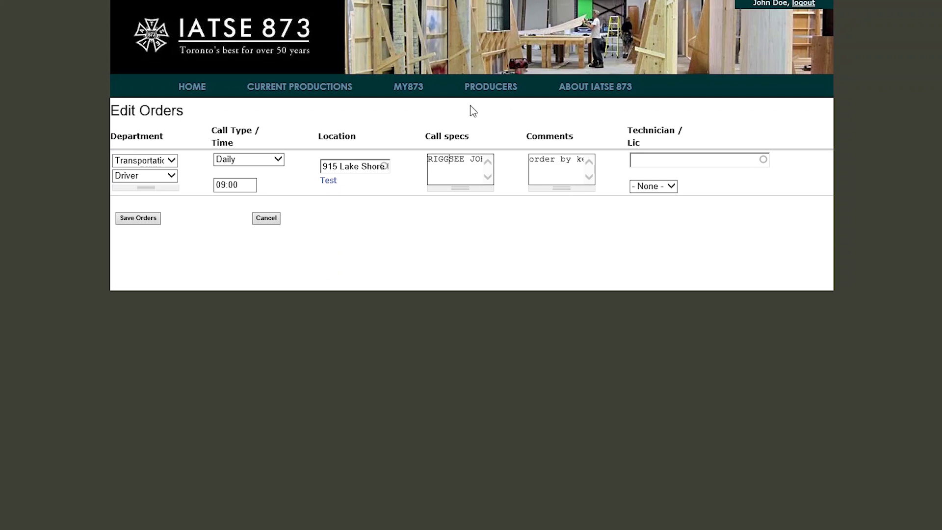
pyautogui.write('...')
pyautogui.write('PICK UP TRUCK LICENCE PLASTE XXXXXX EE JOHN DOE. F AT')
pyautogui.press('BackSpace')
pyautogui.press('BackSpace')
pyautogui.press('BackSpace')
pyautogui.write('TKA')
pyautogui.press('BackSpace')
pyautogui.press('BackSpace')
pyautogui.write('AKE THE TO')
pyautogui.press('BackSpace')
pyautogui.press('BackSpace')
pyautogui.press('BackSpace')
pyautogui.write('TRUCK TO OLD CITY HALL 60 QUEEN ESAS')
pyautogui.press('BackSpace')
pyautogui.press('BackSpace')
pyautogui.press('BackSpace')
pyautogui.press('BackSpace')
pyautogui.write('EAST')
# Remove 'FRONT DOOR' from the call specs and add 'IF ANY PROBLEMS' after the phone number
pyautogui.press('Right')
pyautogui.press('Right')
pyautogui.press('Right')
pyautogui.press('Right')
pyautogui.press('Right')
pyautogui.press('Right')
pyautogui.press('Right')
pyautogui.press('Right')
pyautogui.press('Right')
pyautogui.press('Right')
pyautogui.press('Right')
pyautogui.press('Right')
pyautogui.press('BackSpace')
pyautogui.press('BackSpace')
pyautogui.press('BackSpace')
pyautogui.press('BackSpace')
pyautogui.press('BackSpace')
pyautogui.press('BackSpace')
pyautogui.press('BackSpace')
pyautogui.press('BackSpace')
pyautogui.press('BackSpace')
pyautogui.press('BackSpace')
pyautogui.press('End')
pyautogui.click(478, 159)
pyautogui.write('IF ANY PR')
pyautogui.write('OBLEMS')
# Set the technician licence to DZ and overwrite the comment with a permit request naming the driver
pyautogui.click(642, 188)
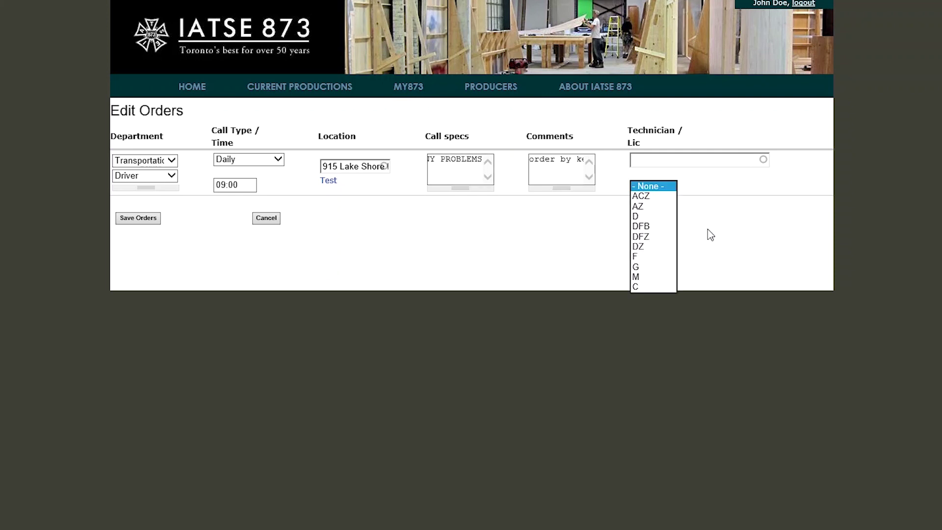
pyautogui.click(665, 249)
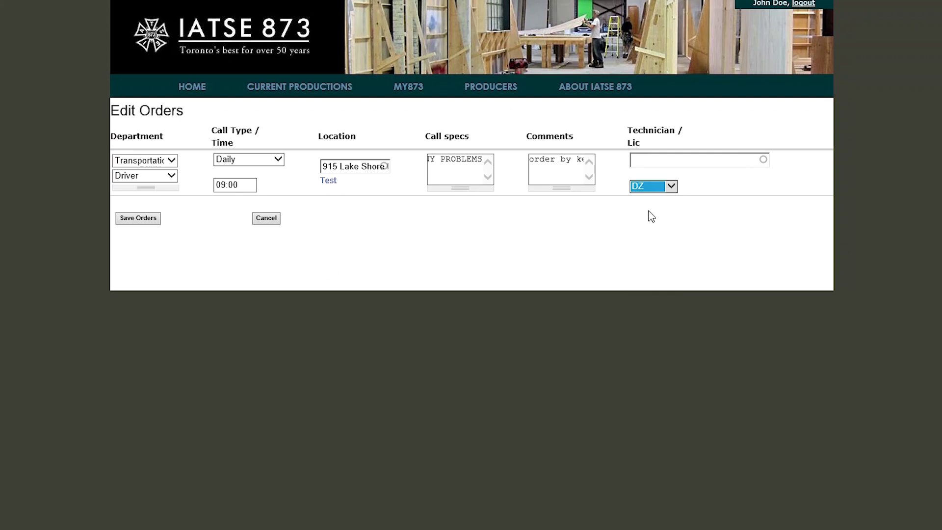
pyautogui.click(652, 193)
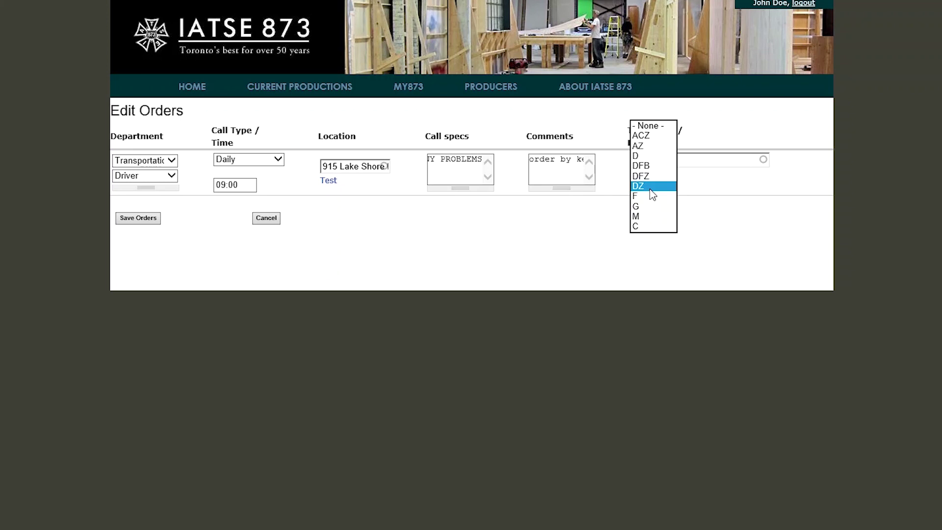
pyautogui.click(652, 193)
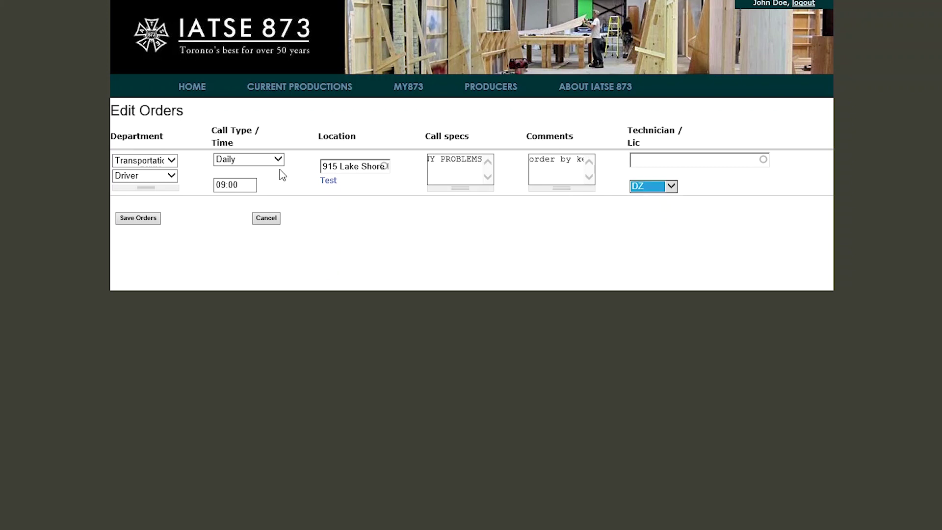
pyautogui.moveTo(531, 158); pyautogui.dragTo(654, 165)
pyautogui.write('PERMIT R')
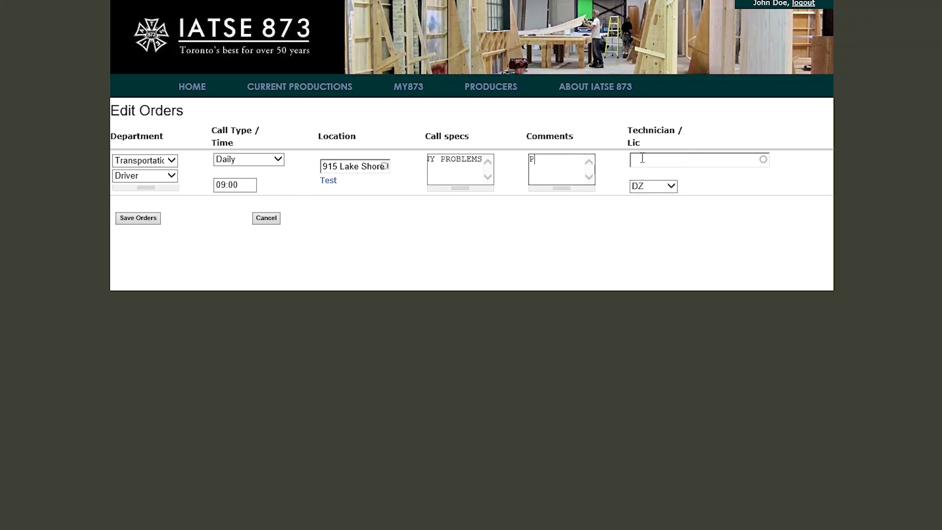
# Save the order, then filter Review Orders to the Transportation department
pyautogui.click(143, 227)
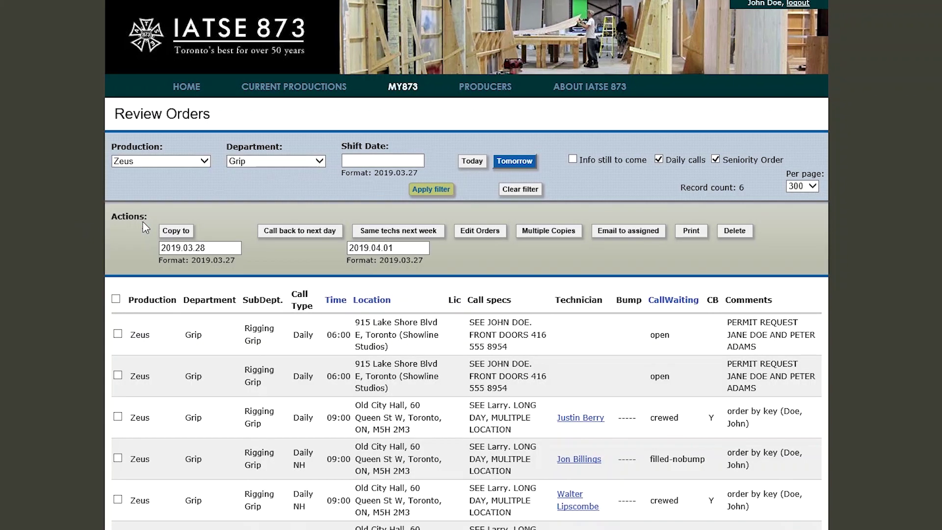
pyautogui.click(267, 164)
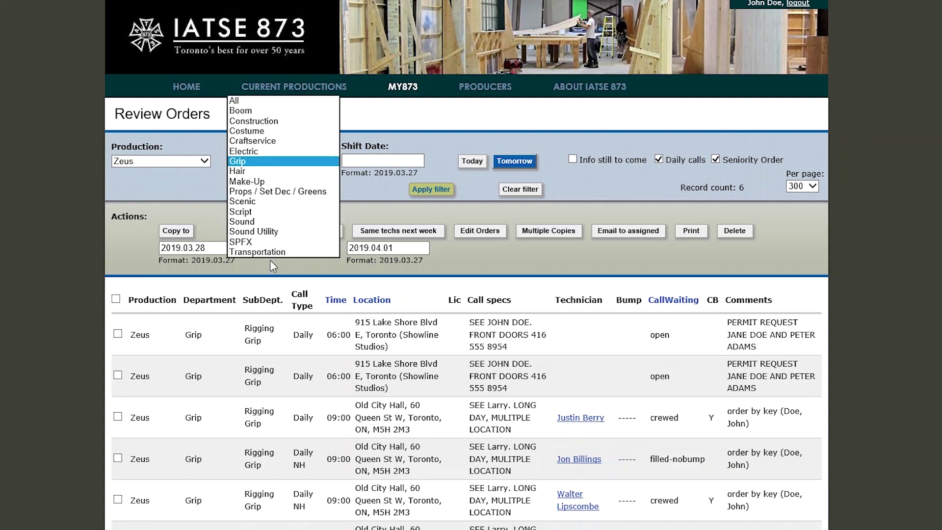
pyautogui.click(270, 253)
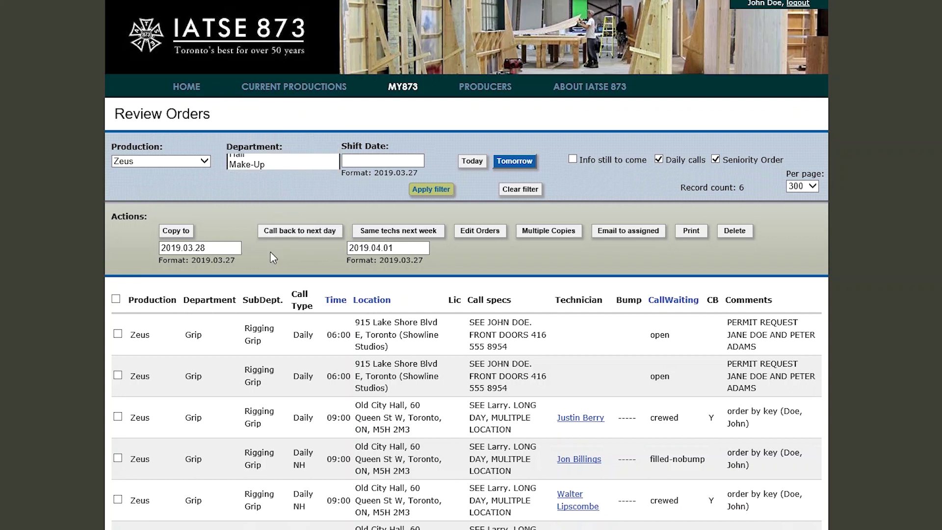
pyautogui.click(428, 196)
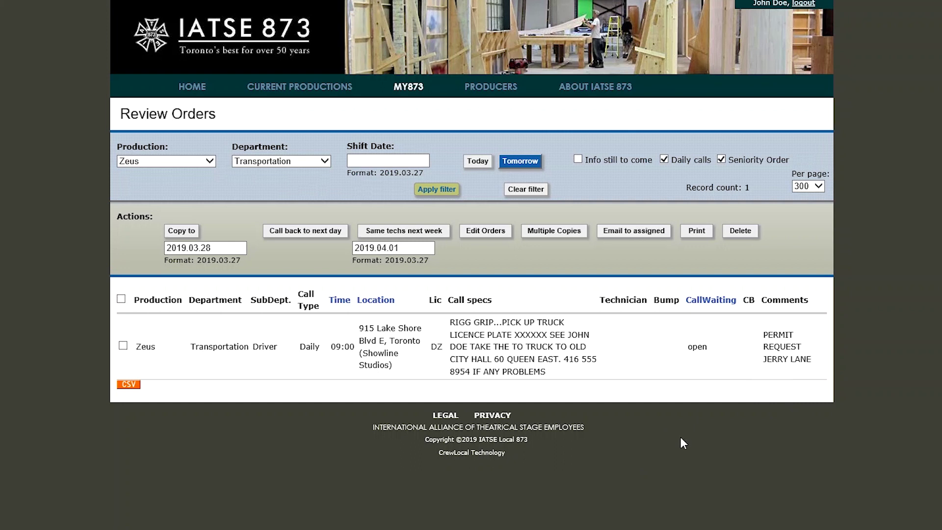
# Filter Review Orders to show only the Grip department's orders
pyautogui.click(318, 162)
pyautogui.click(318, 163)
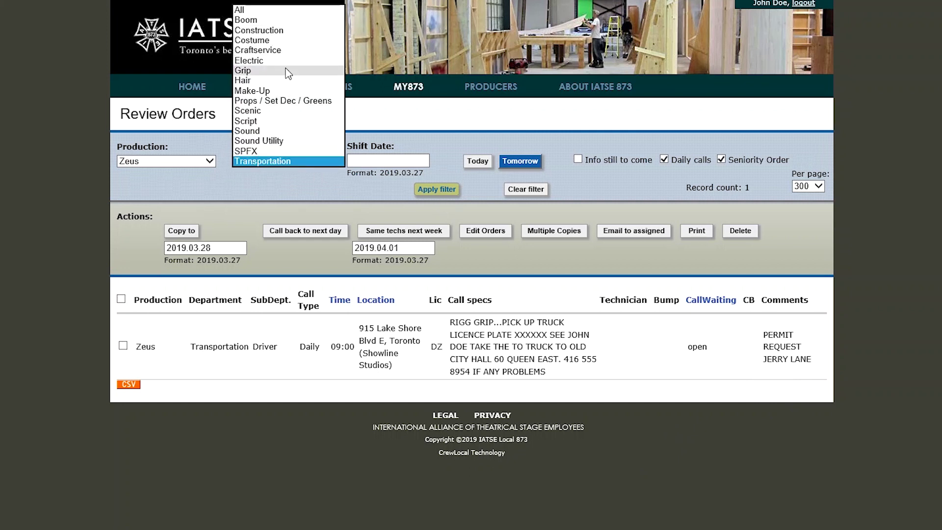
pyautogui.click(288, 81)
pyautogui.click(437, 192)
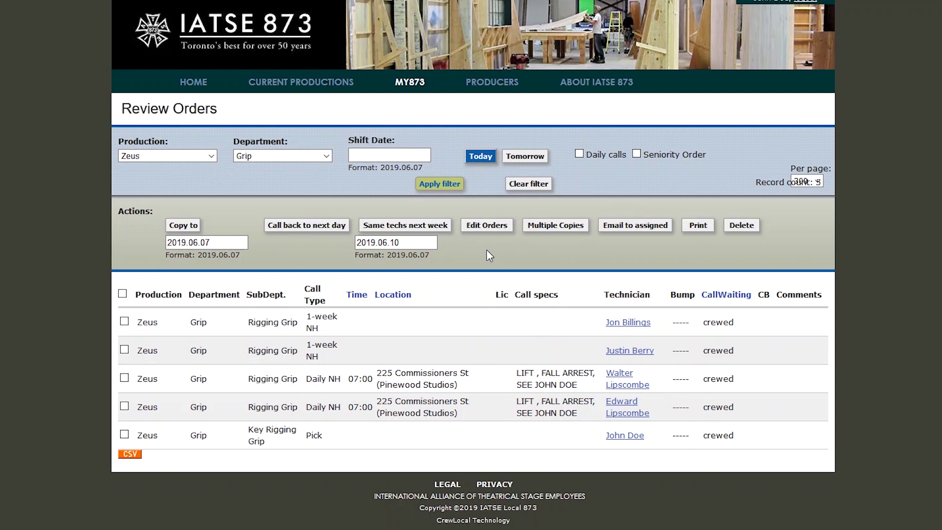
# Show Grip orders for shift date 2019.06.07 and tick the first two crewed orders
pyautogui.click(404, 154)
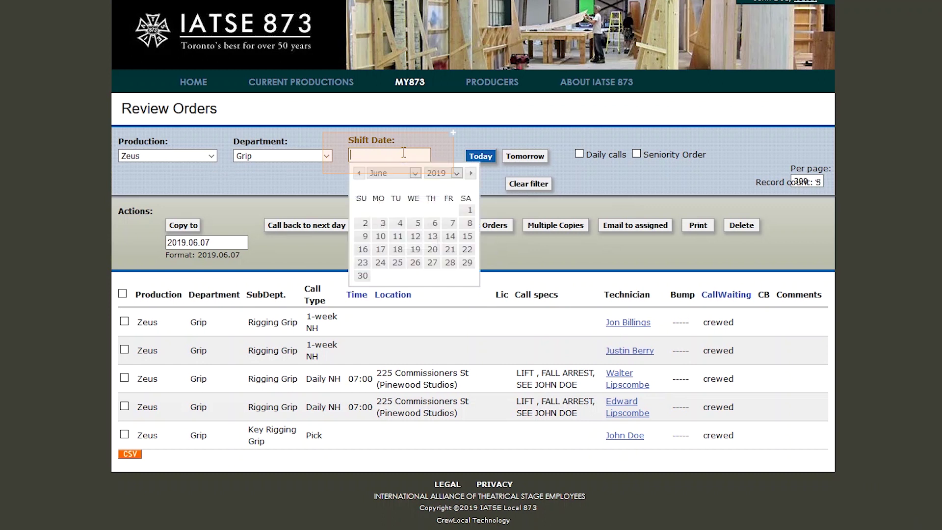
pyautogui.click(452, 225)
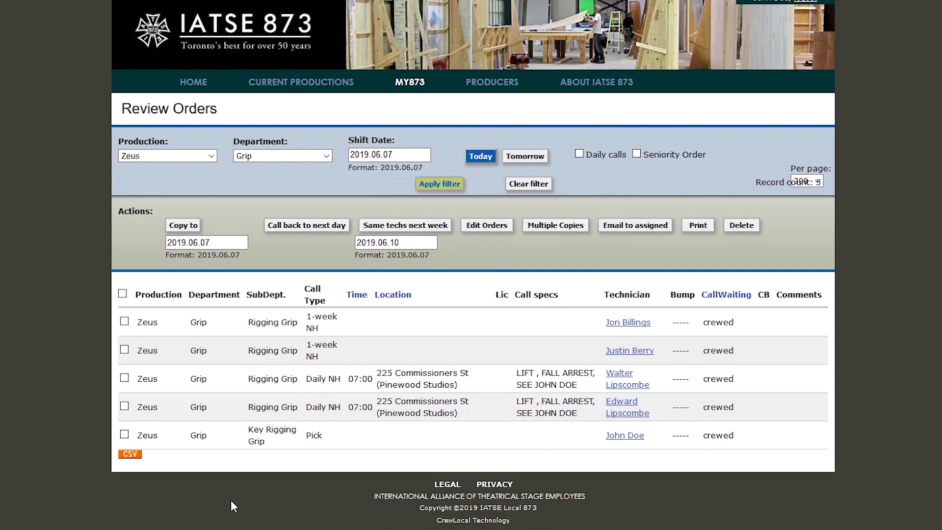
pyautogui.click(124, 321)
pyautogui.click(125, 349)
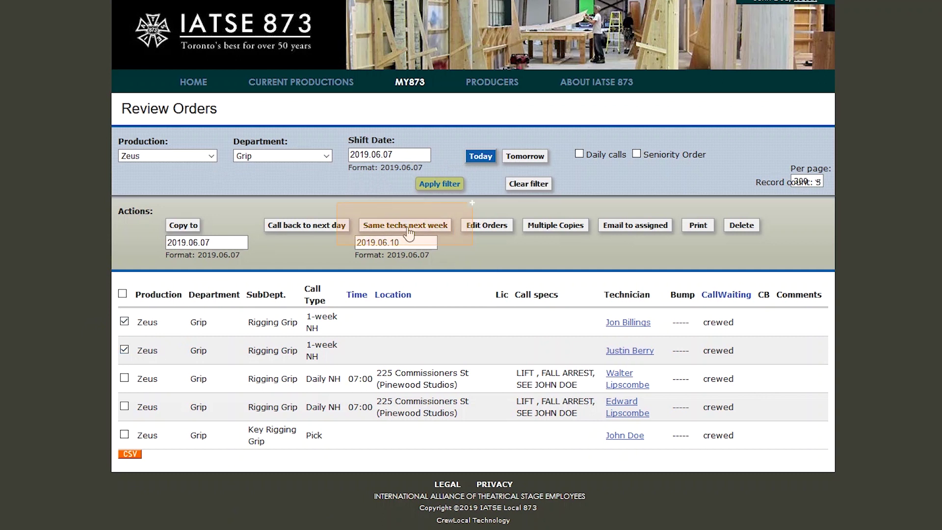
# Rebook those orders' technicians for 2019.06.10 using Same techs next week
pyautogui.click(402, 242)
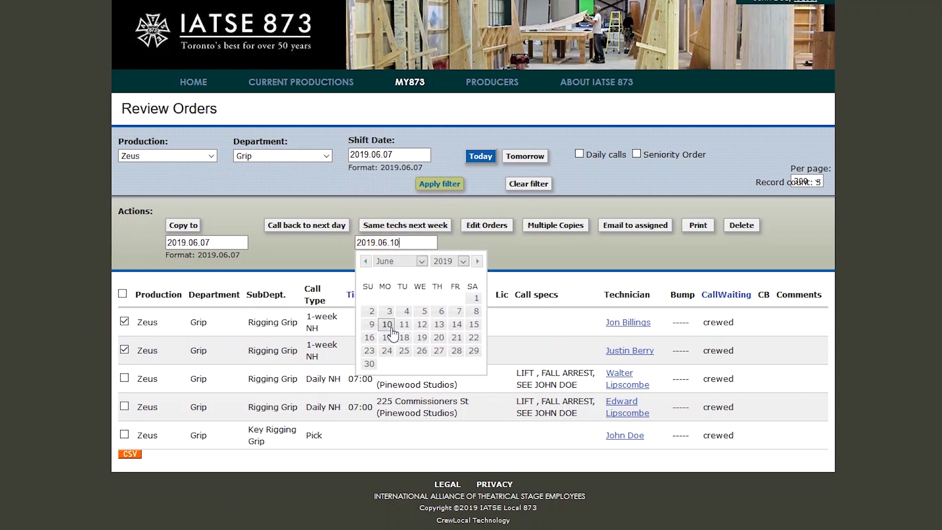
pyautogui.click(416, 229)
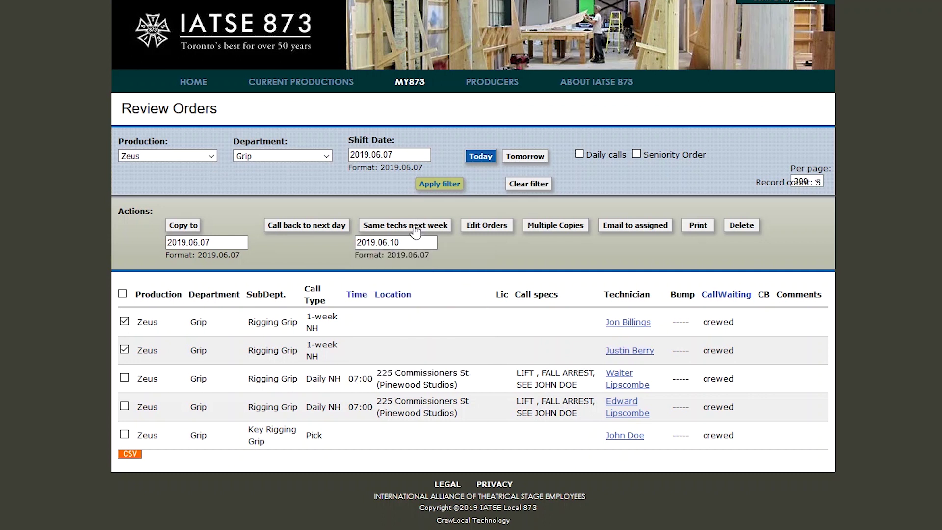
pyautogui.click(415, 230)
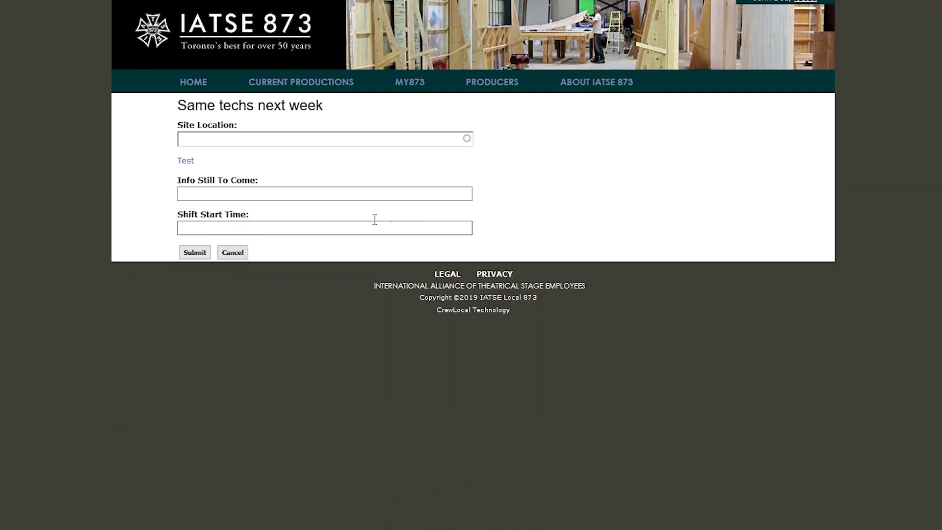
# Submit the rebooking with start time 07:00 at 225 Commissioners St (Pinewood Studios)
pyautogui.click(215, 225)
pyautogui.write('07:00')
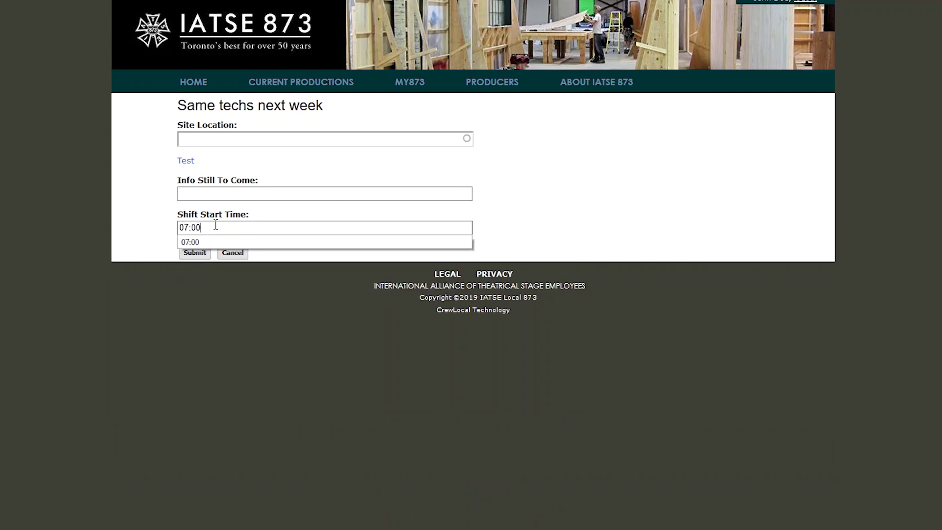
pyautogui.click(256, 139)
pyautogui.write('225')
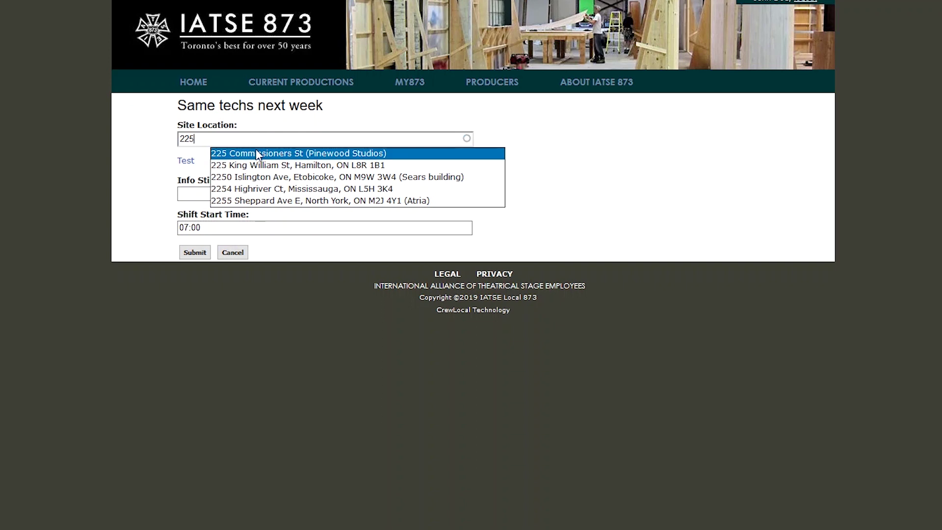
pyautogui.click(211, 154)
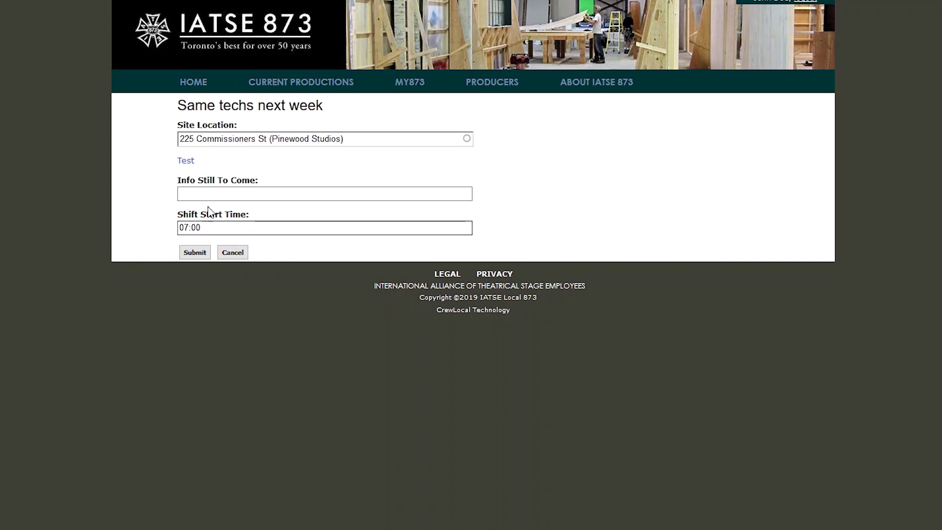
pyautogui.click(195, 253)
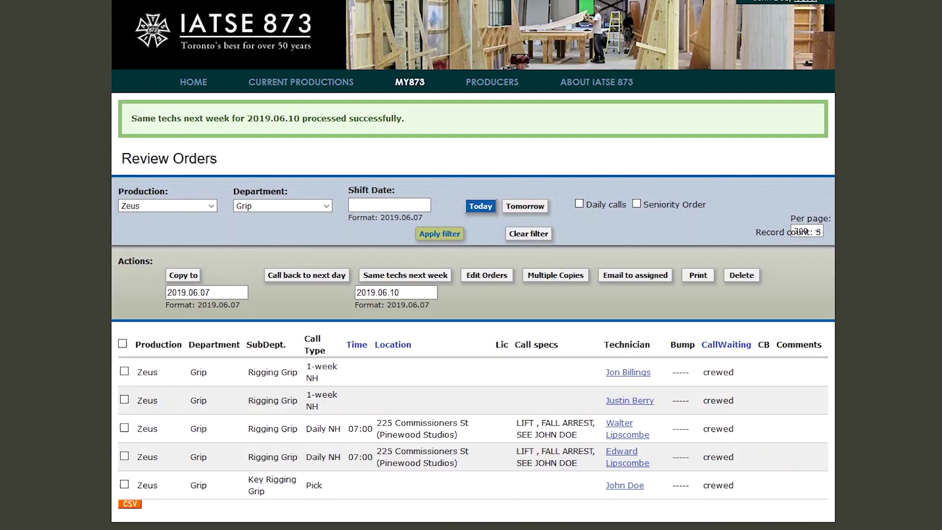
# Filter the order list by the new shift date
pyautogui.click(382, 204)
pyautogui.click(387, 301)
pyautogui.click(456, 234)
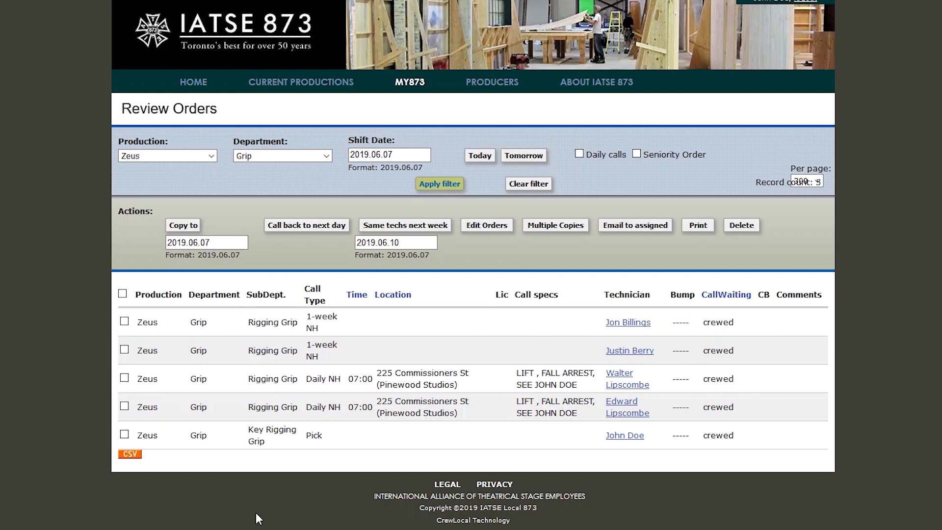
# Rebook the technicians of the two 07:00 Pinewood Studios orders for next week and submit
pyautogui.click(124, 377)
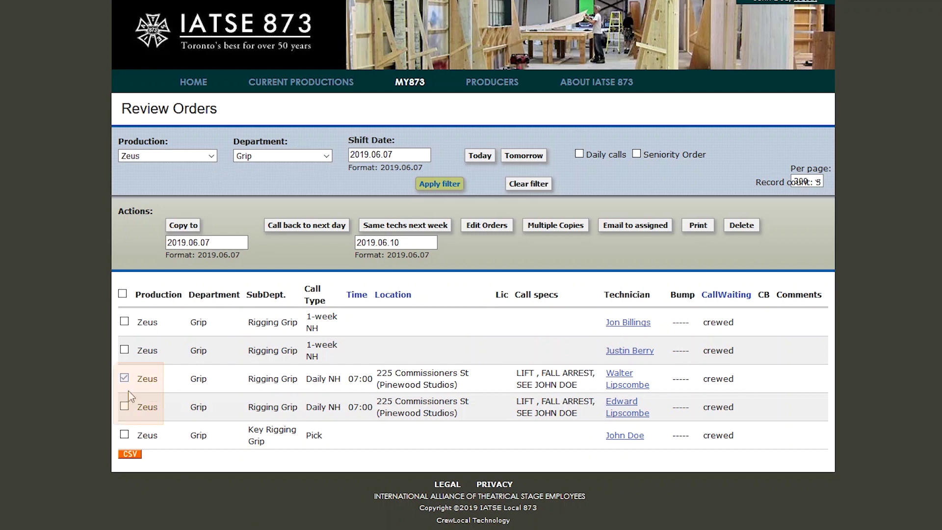
pyautogui.click(124, 406)
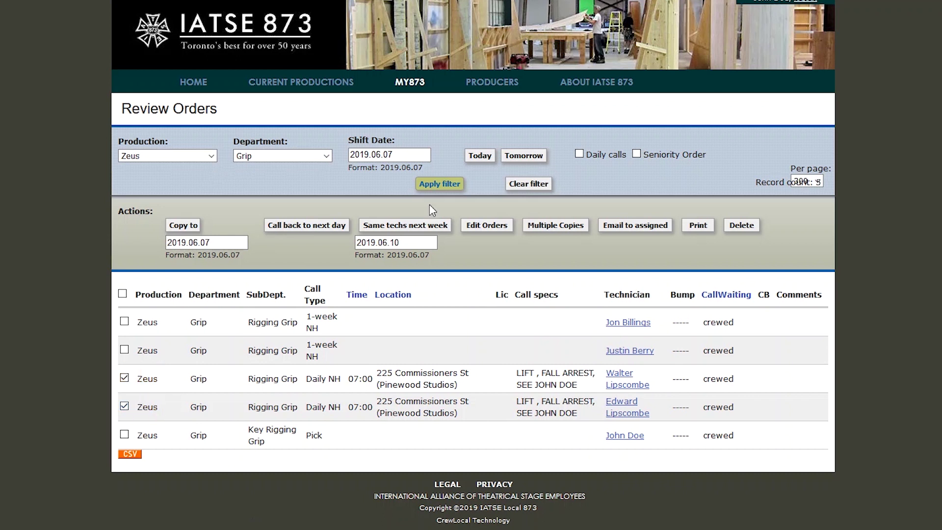
pyautogui.click(433, 230)
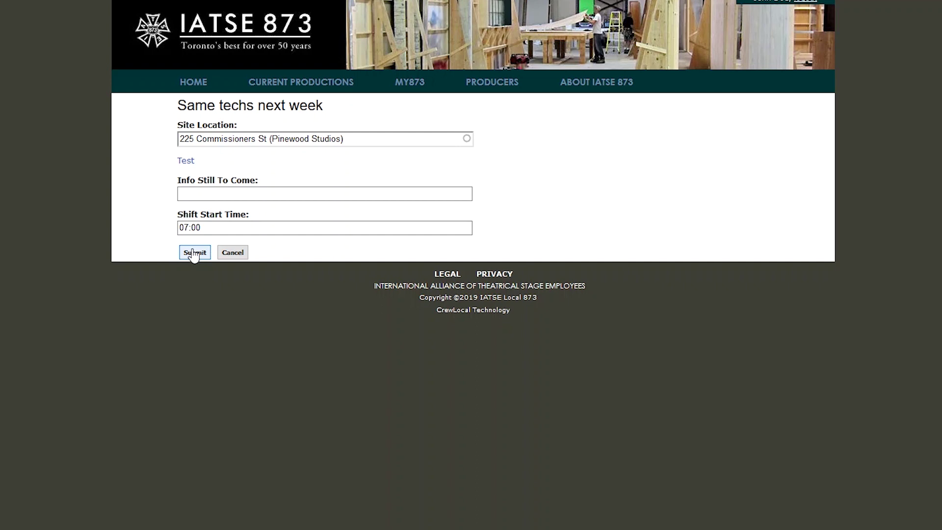
pyautogui.click(193, 252)
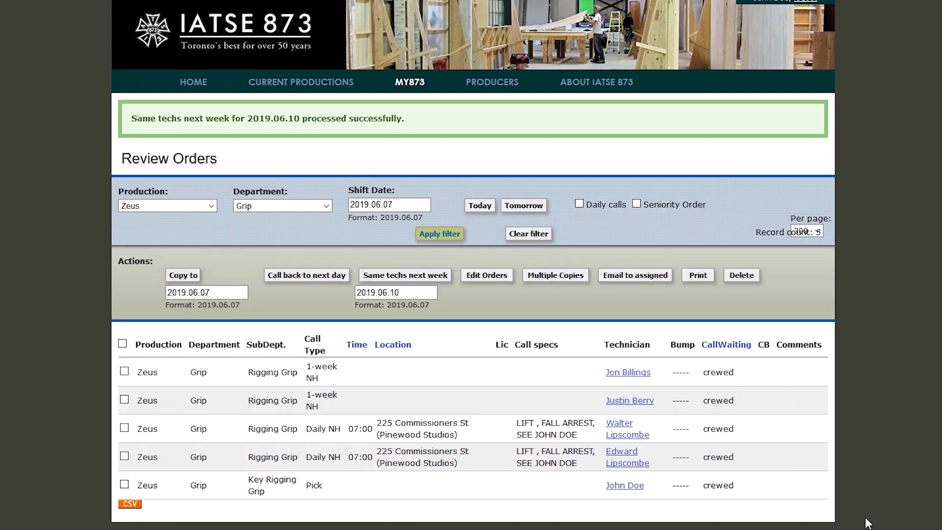
pyautogui.click(393, 205)
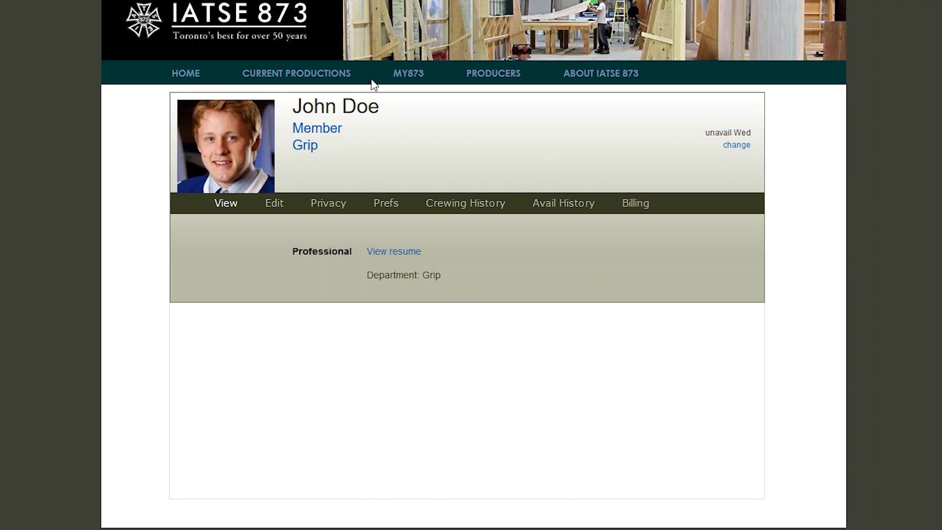
# Open the Place Order form from the MY873 menu
pyautogui.moveTo(408, 78)
pyautogui.click(477, 146)
pyautogui.moveTo(422, 84)
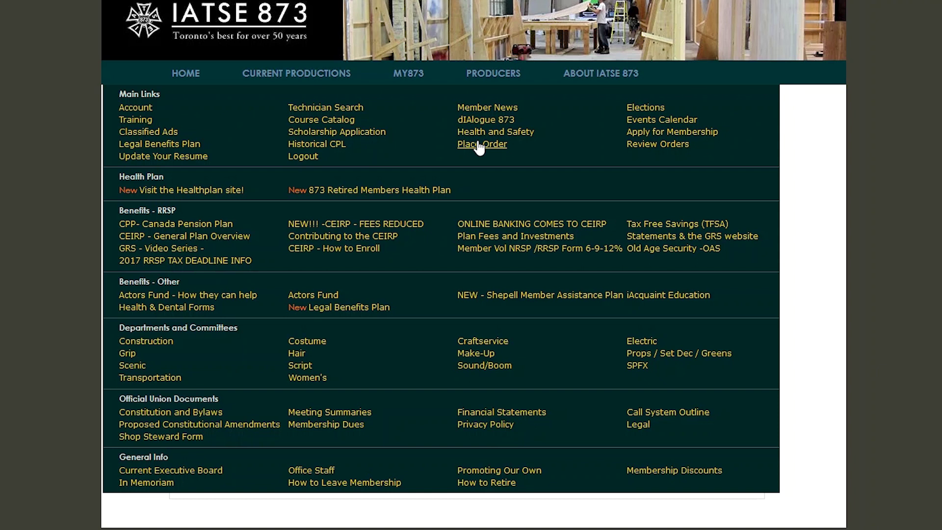
pyautogui.click(479, 146)
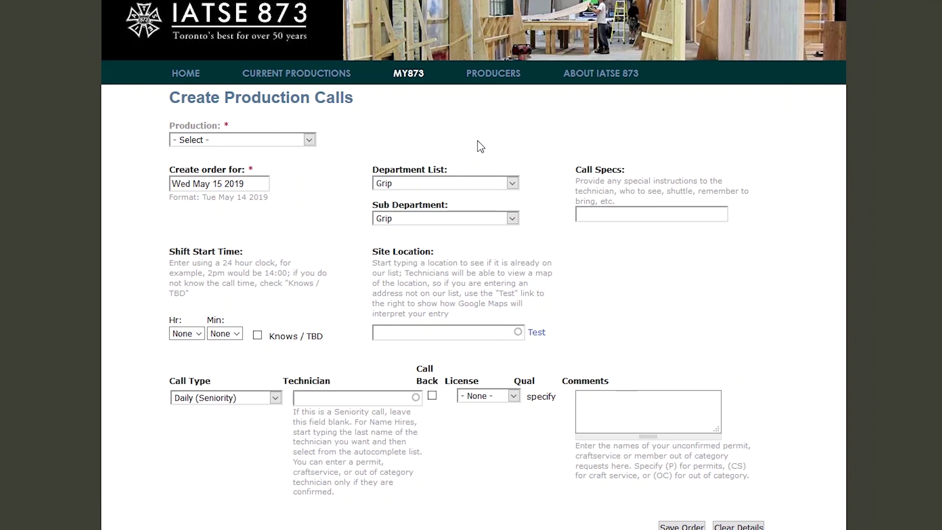
# Choose Zeus as the production and keep the order date at Wed May 15 2019
pyautogui.click(290, 142)
pyautogui.click(279, 167)
pyautogui.click(260, 182)
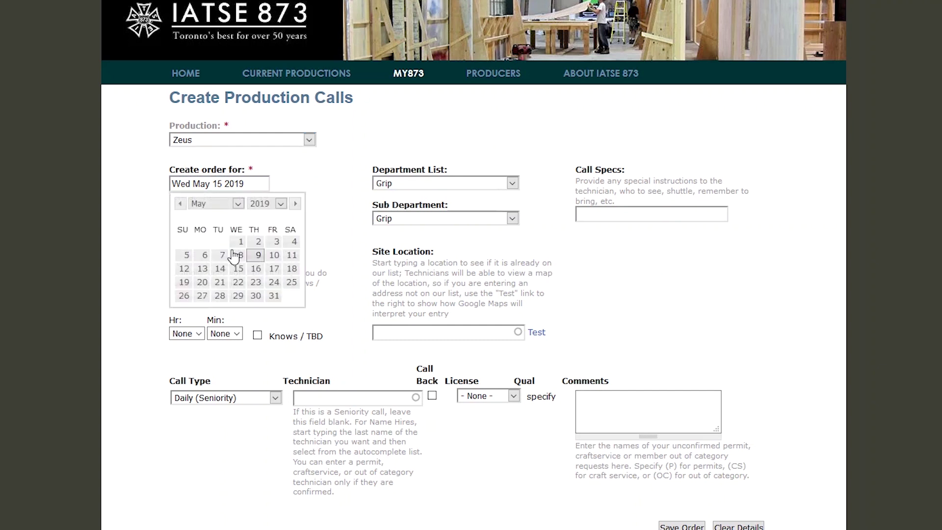
pyautogui.click(240, 271)
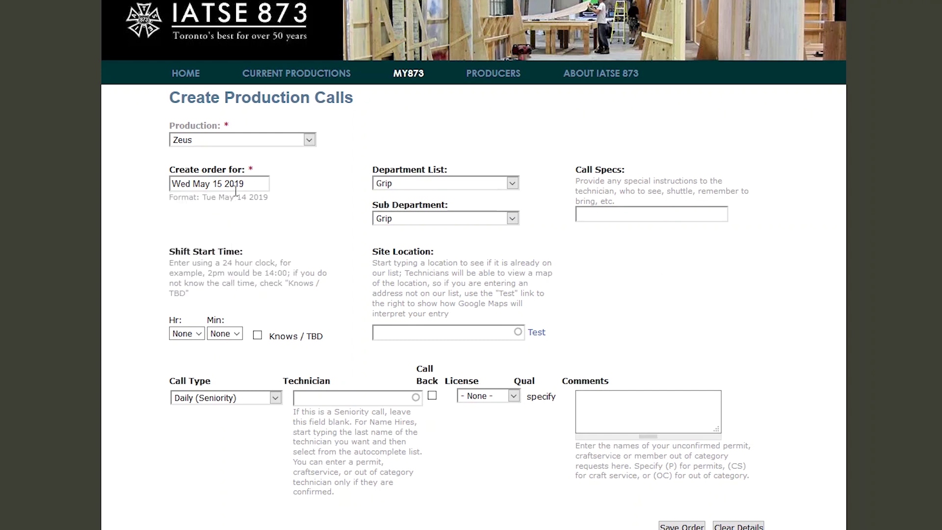
pyautogui.click(213, 184)
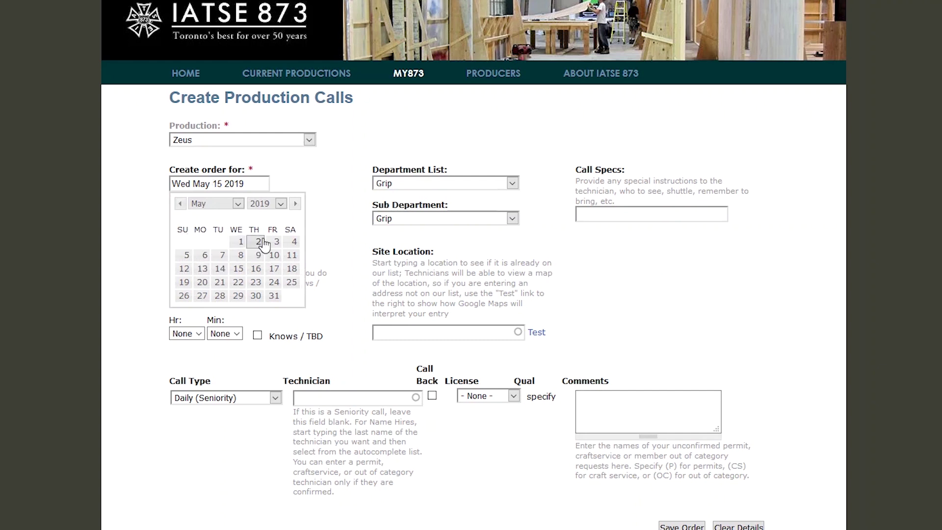
pyautogui.click(309, 178)
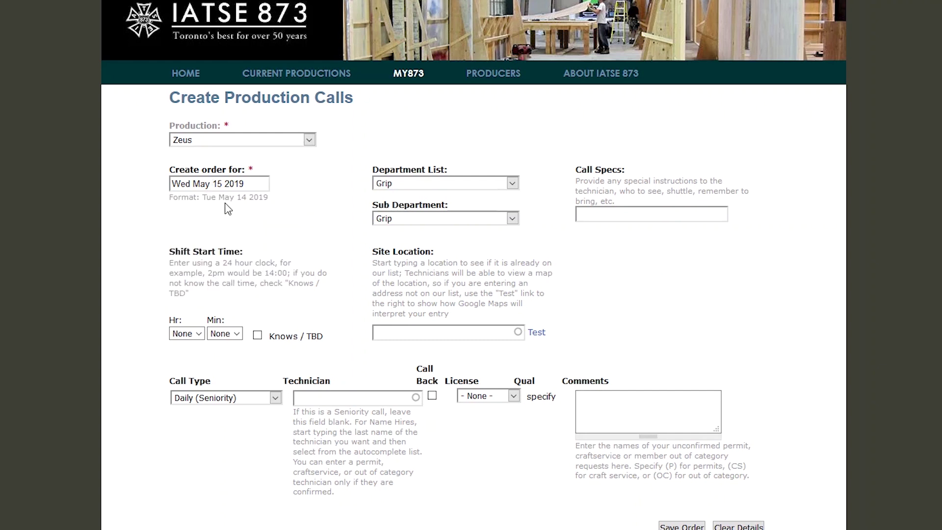
pyautogui.click(216, 183)
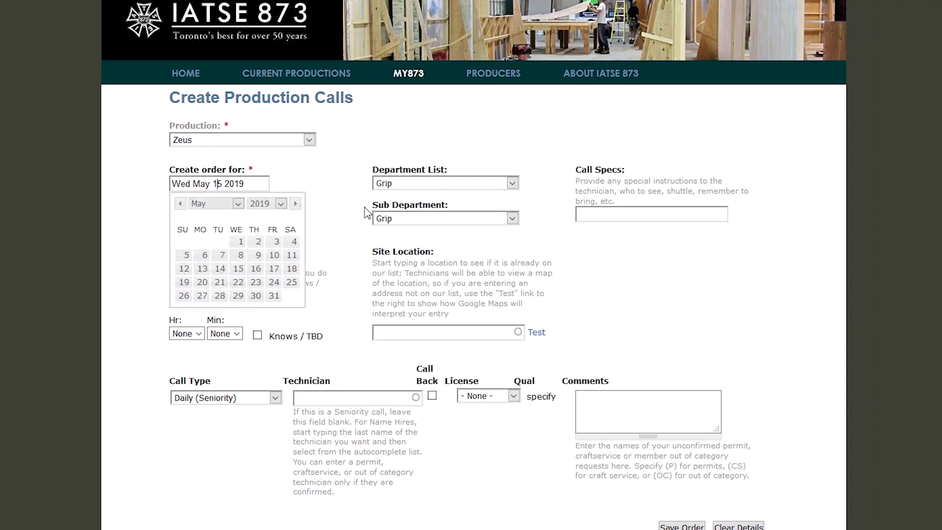
pyautogui.click(351, 196)
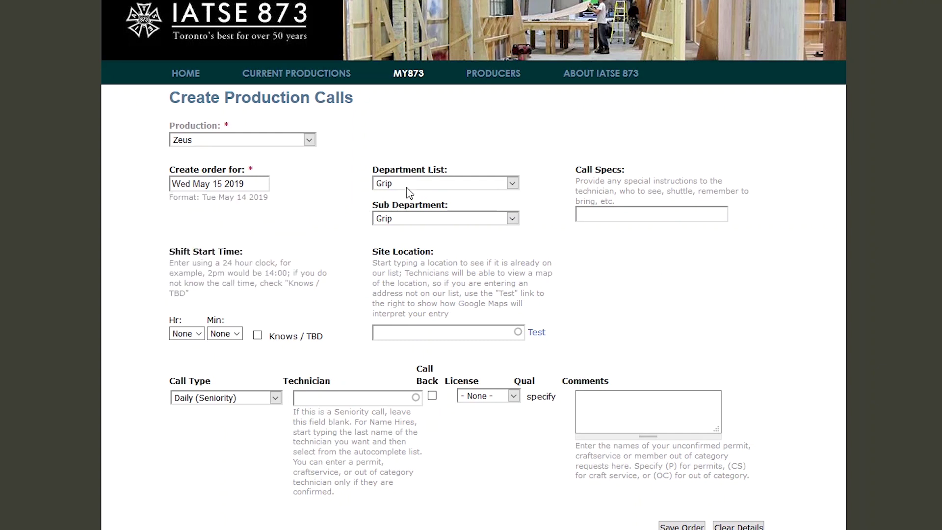
# Set the sub-department to Rigging Grip
pyautogui.click(417, 219)
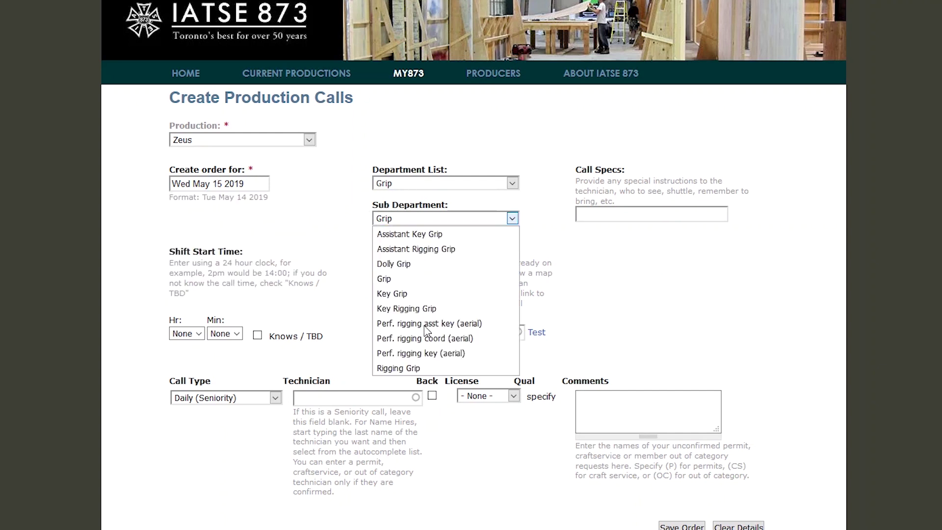
pyautogui.click(429, 369)
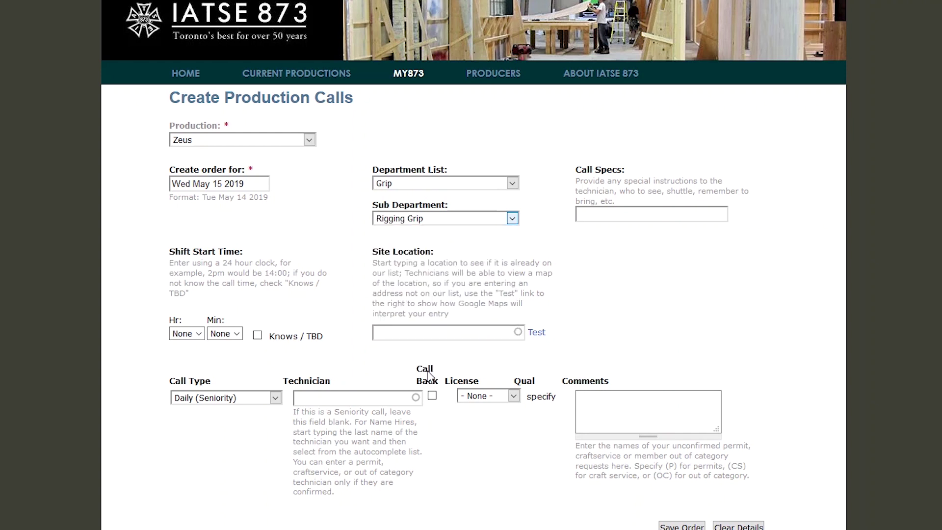
pyautogui.click(654, 215)
# Enter call specs: meet the contact at the front doors, their phone number, and bring safety boots and harness
pyautogui.write('SEE JOE DOE A')
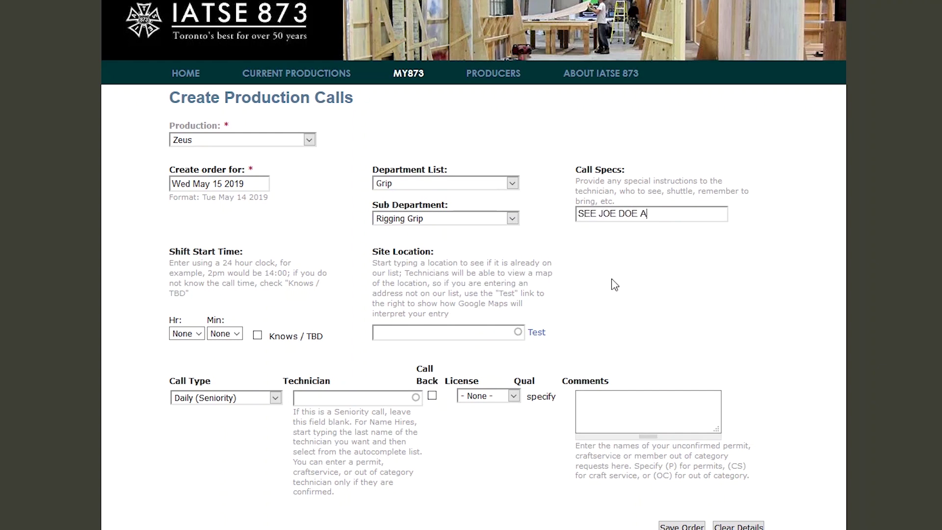
pyautogui.write('T THE FRONT DOORS 4')
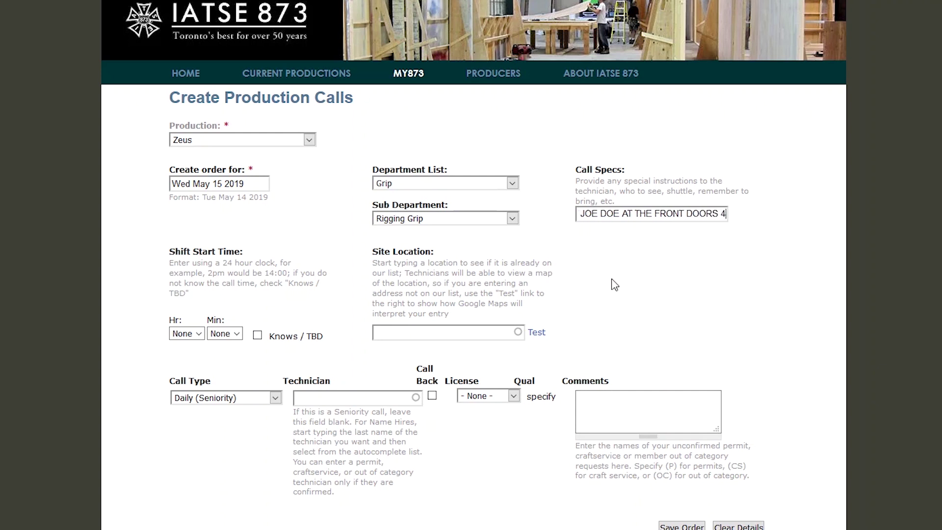
pyautogui.write('16 555 ')
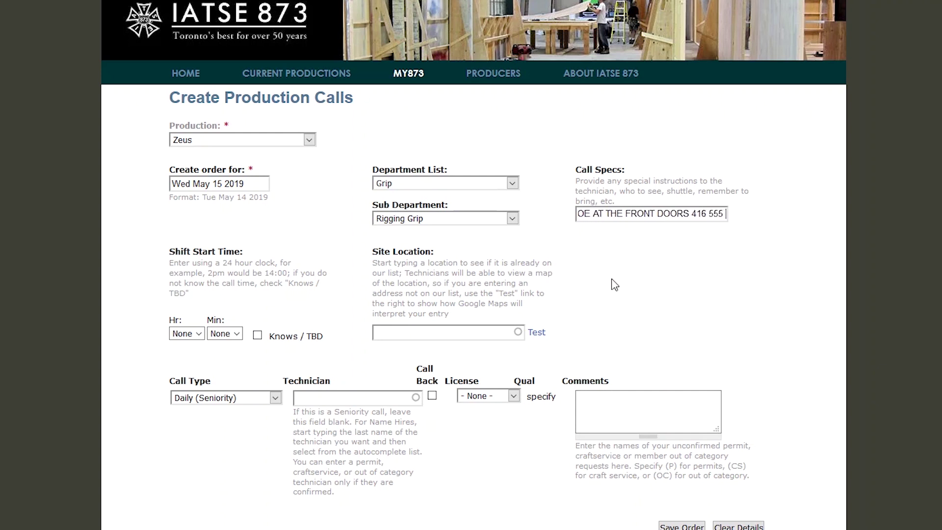
pyautogui.write('5555 IUF')
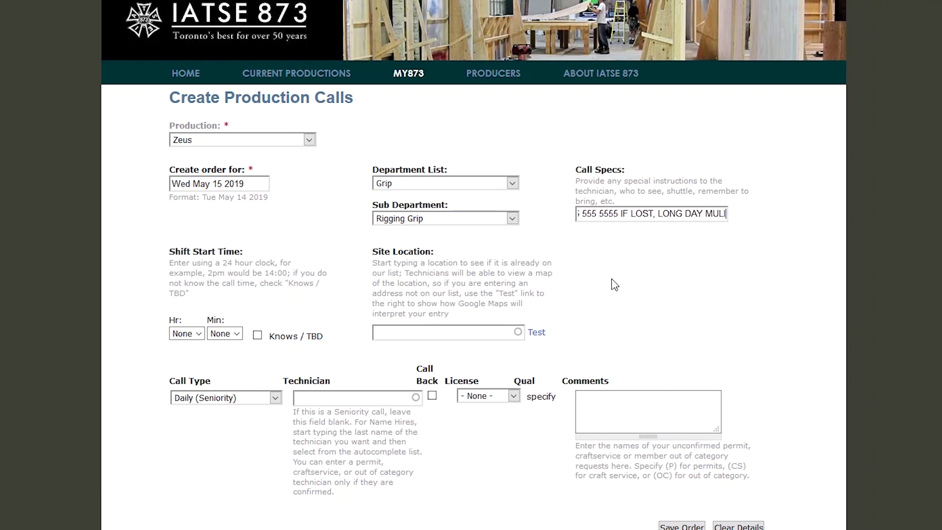
pyautogui.write('BRI')
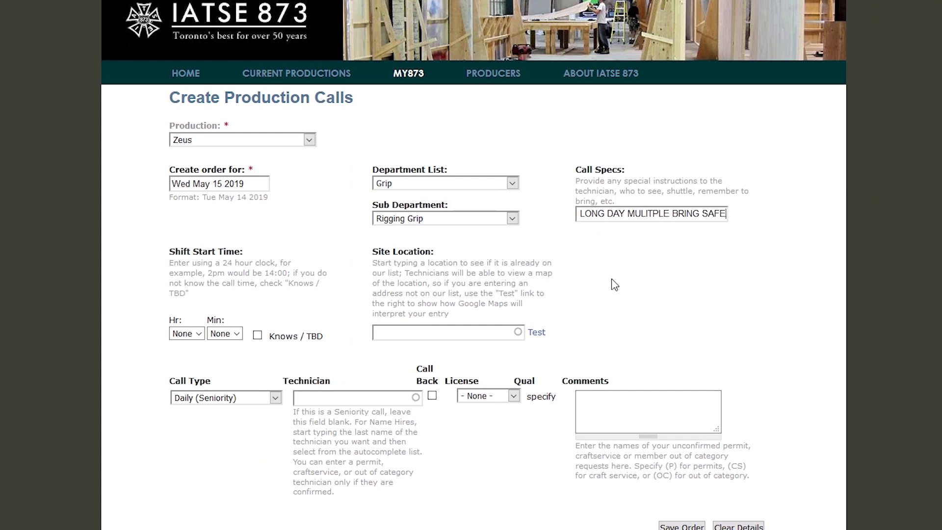
pyautogui.write('NG SAFTEY')
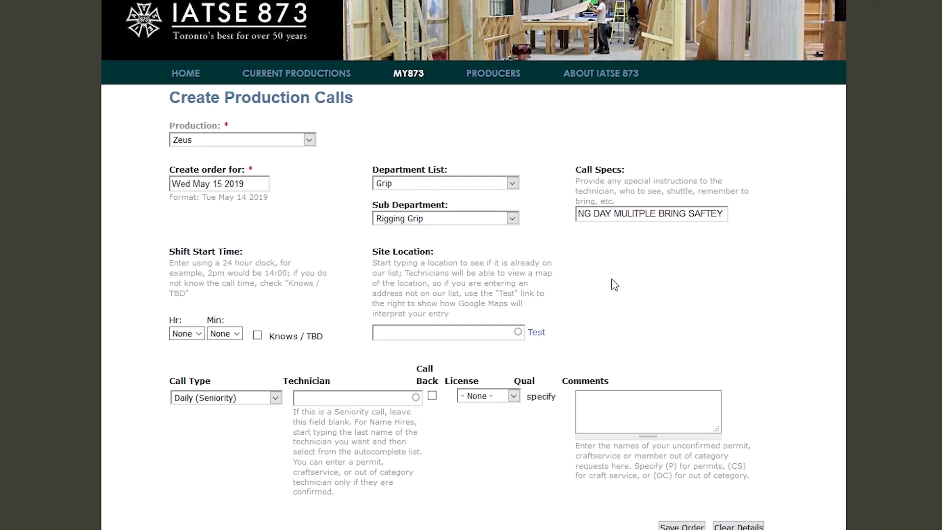
pyautogui.write(' BOOTS HARRNE')
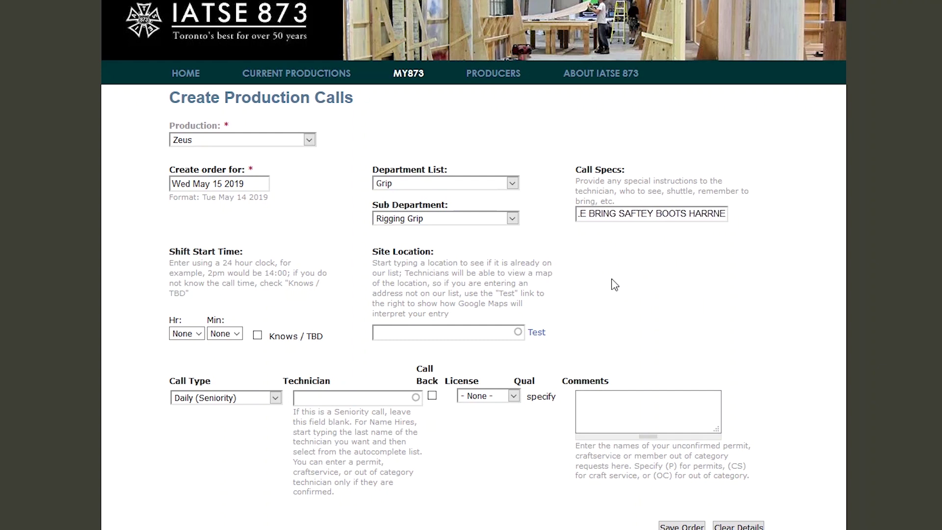
pyautogui.write('SS IF THEY HAVE')
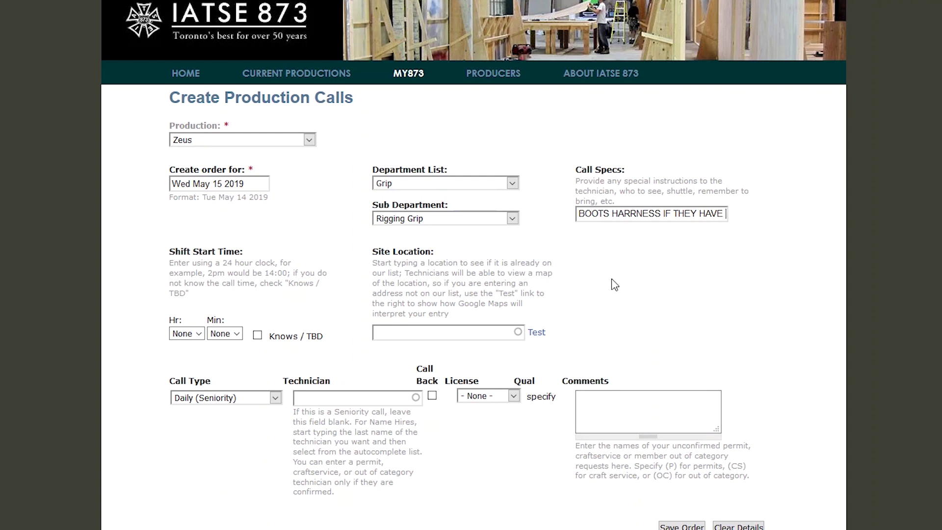
# Set the shift start hour to 07, leaving Knows / TBD unchecked
pyautogui.click(186, 333)
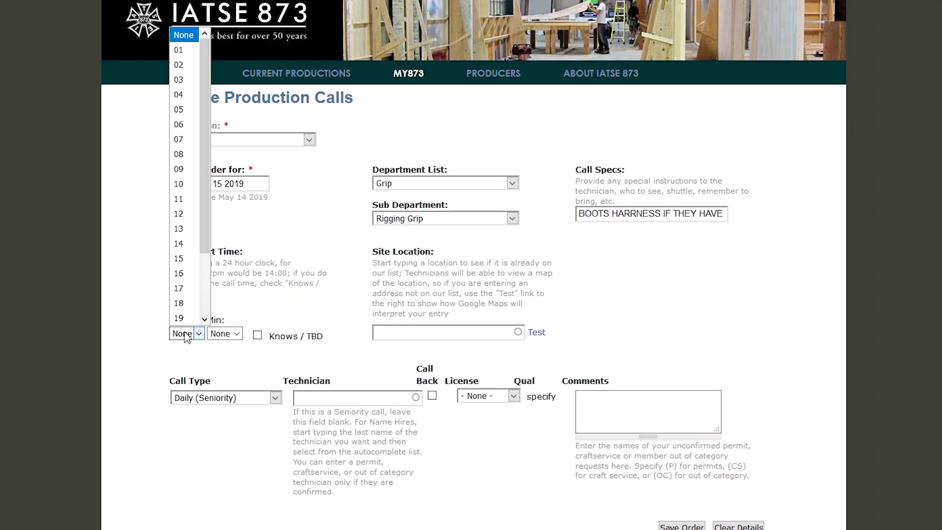
pyautogui.click(186, 139)
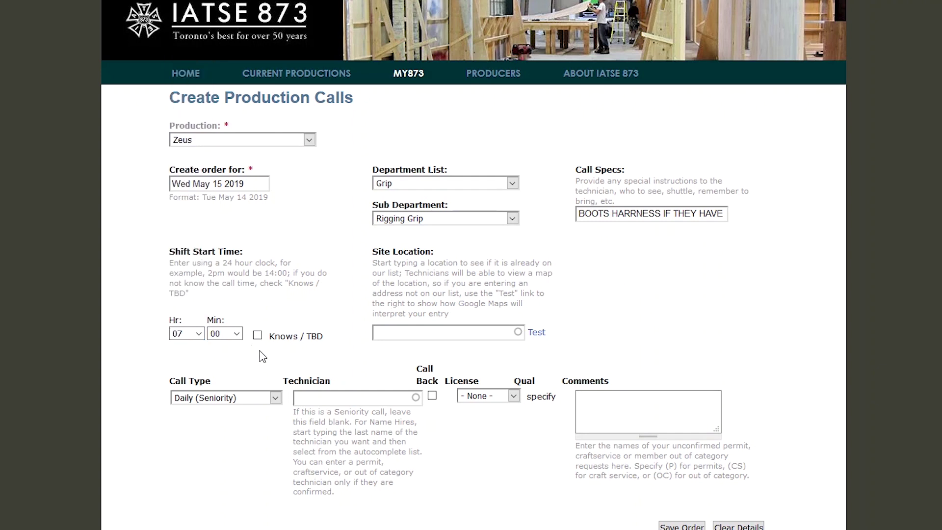
pyautogui.click(257, 335)
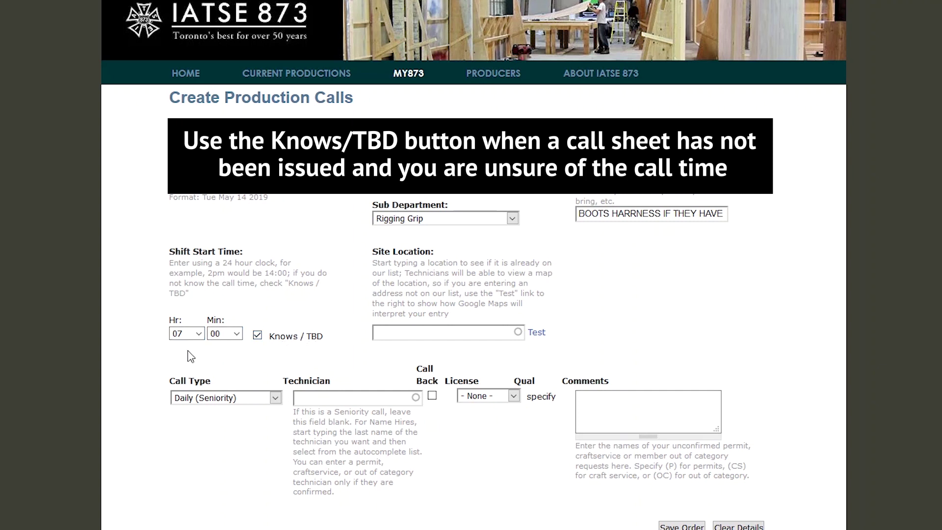
pyautogui.click(257, 335)
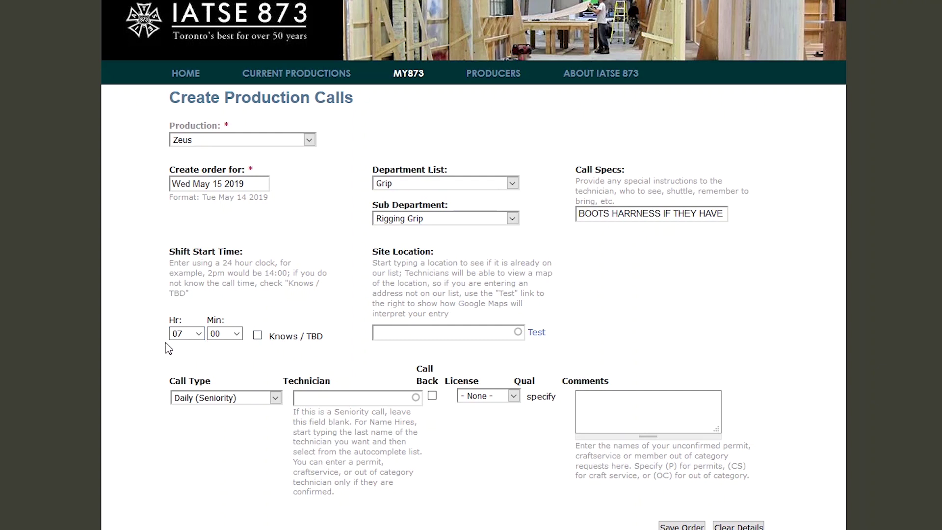
pyautogui.click(439, 332)
# Set the site location to 225 Commissioners St (Pinewood Studios) from the suggestions
pyautogui.write('22')
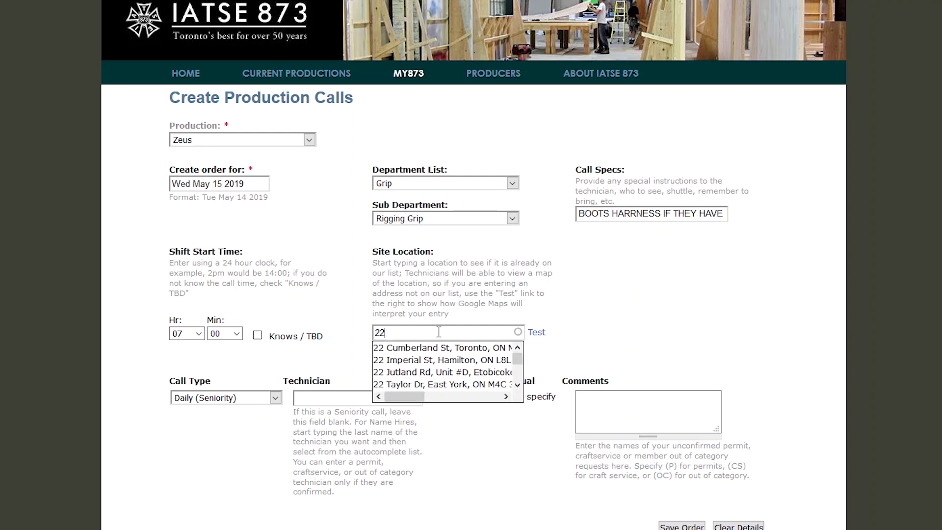
pyautogui.write('5')
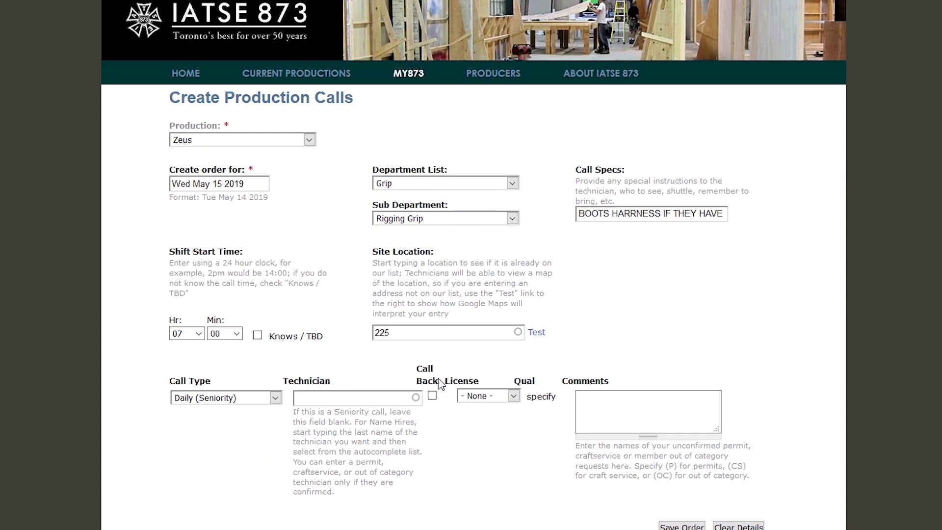
pyautogui.click(443, 349)
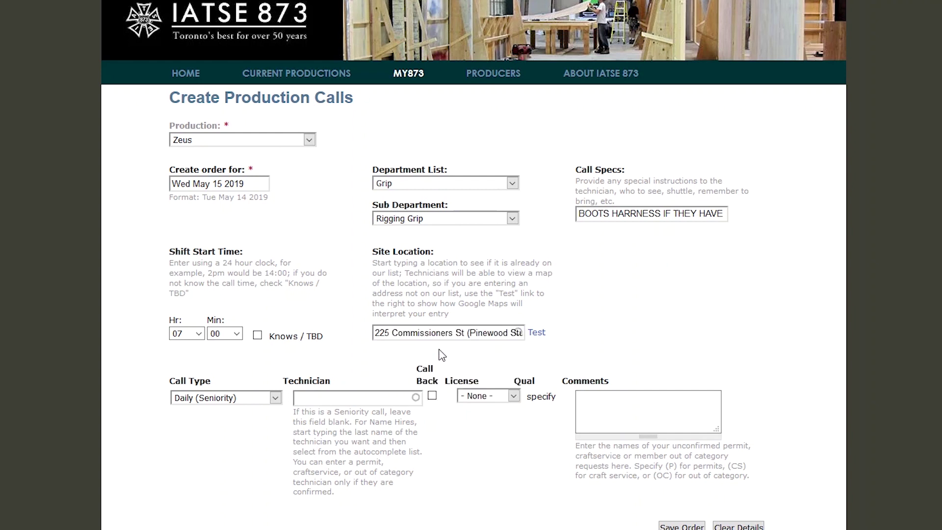
pyautogui.click(212, 398)
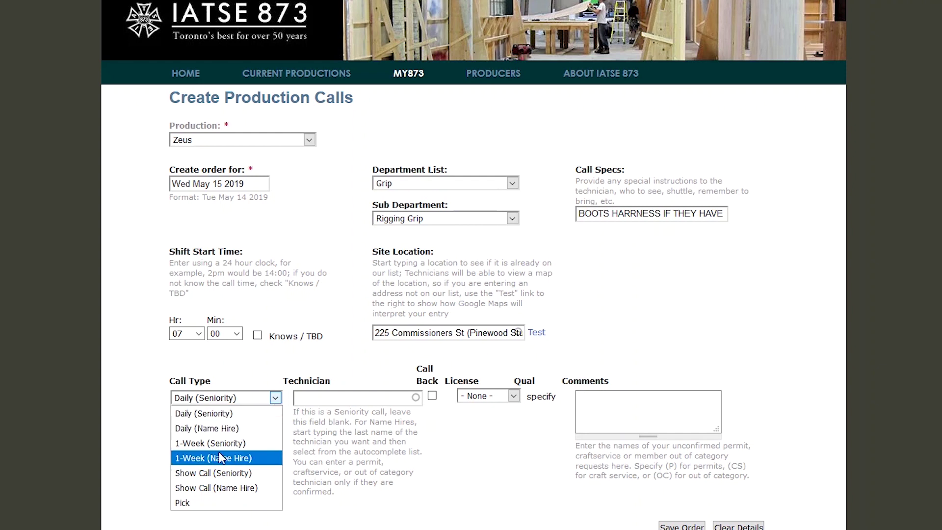
# Set the call type to Daily (Name Hire) and begin entering the technician's surname
pyautogui.click(213, 416)
pyautogui.click(216, 397)
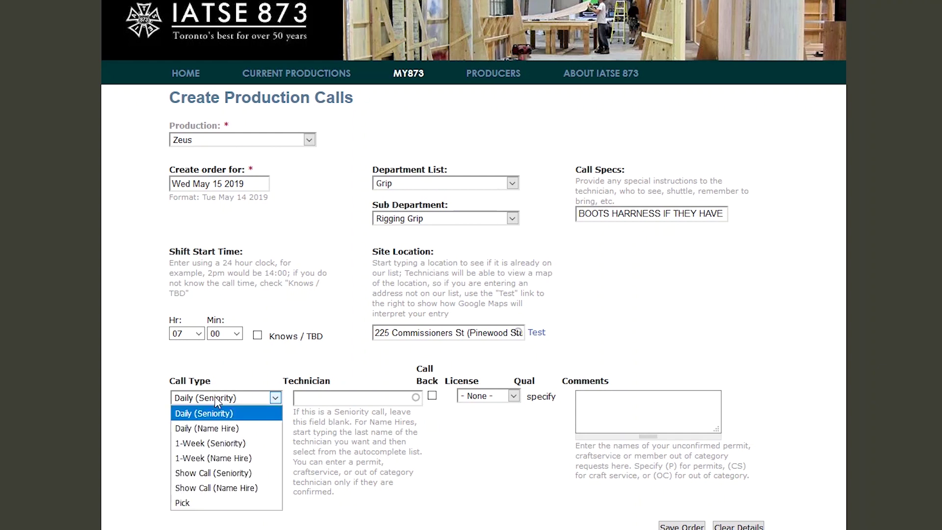
pyautogui.click(227, 435)
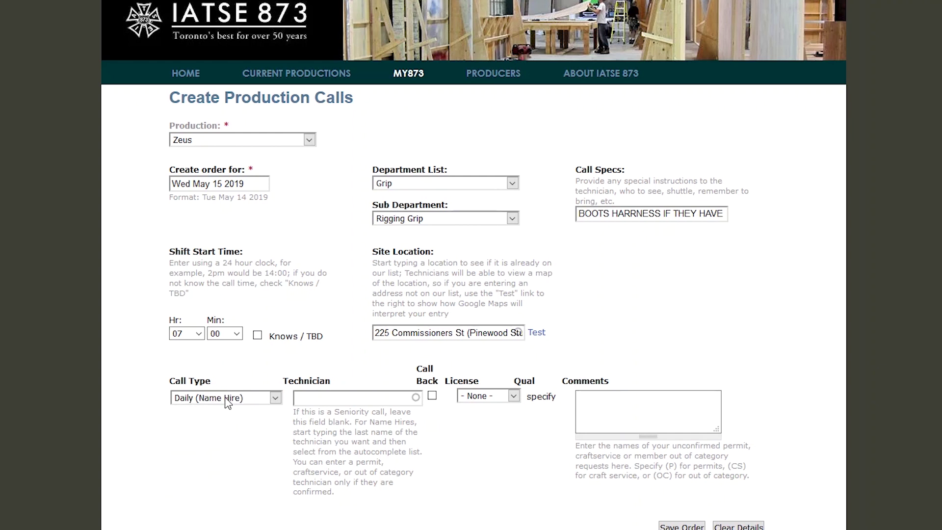
pyautogui.click(227, 400)
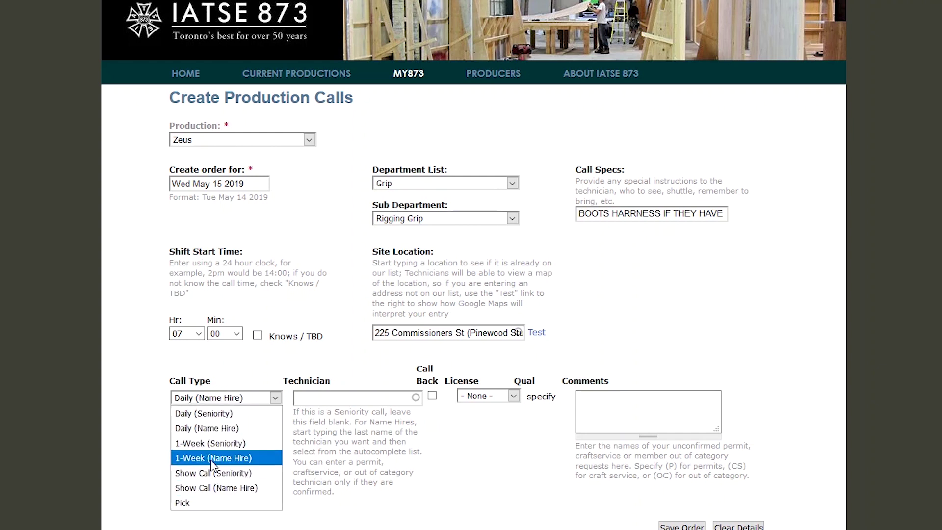
pyautogui.click(211, 413)
pyautogui.click(260, 398)
pyautogui.click(258, 426)
pyautogui.click(356, 401)
# Clear the Technician field, set Call Type to Daily (Seniority), and keep License at None
pyautogui.write('BILL')
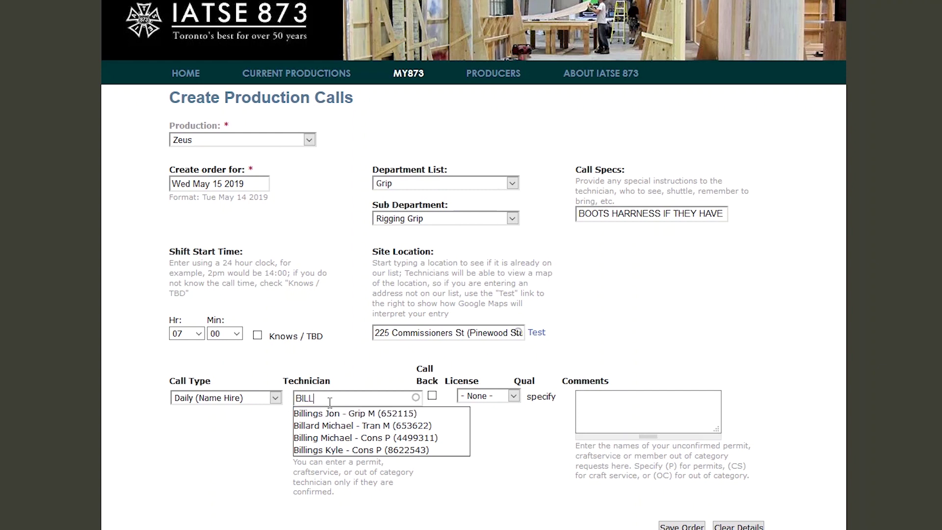
pyautogui.hotkey('ctrl', 'a')
pyautogui.press('BackSpace')
pyautogui.click(259, 398)
pyautogui.click(253, 415)
pyautogui.click(489, 396)
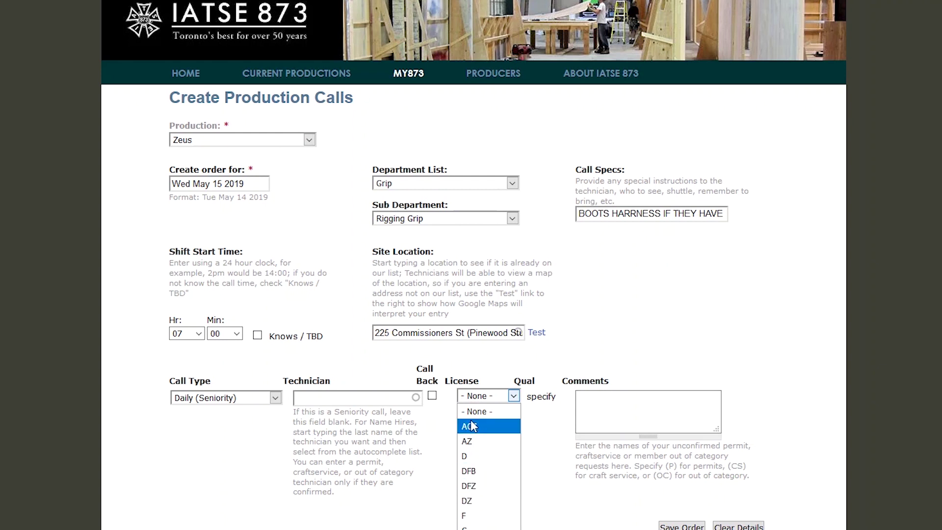
pyautogui.click(473, 411)
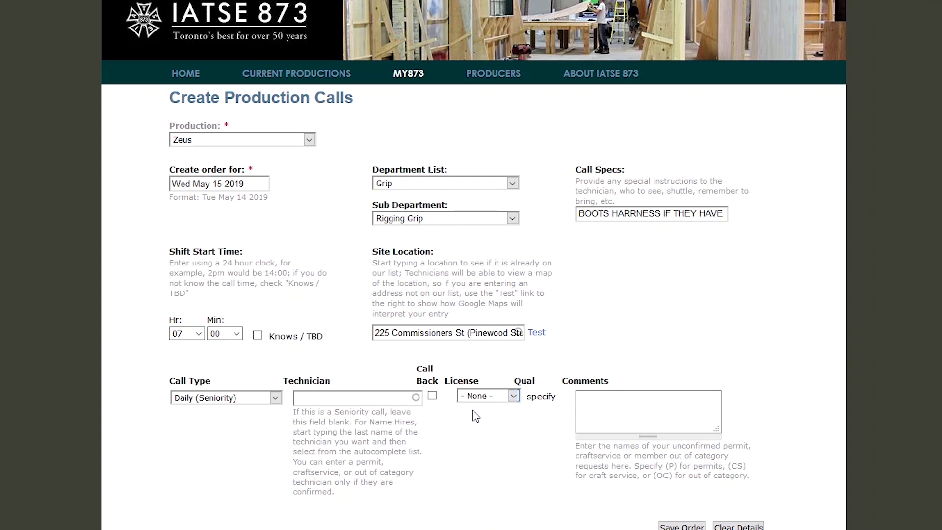
# Enter a 'PERMIT REQUESTS' comment naming the contact person, then save the order
pyautogui.click(687, 418)
pyautogui.write('PERMIT REQUESTS')
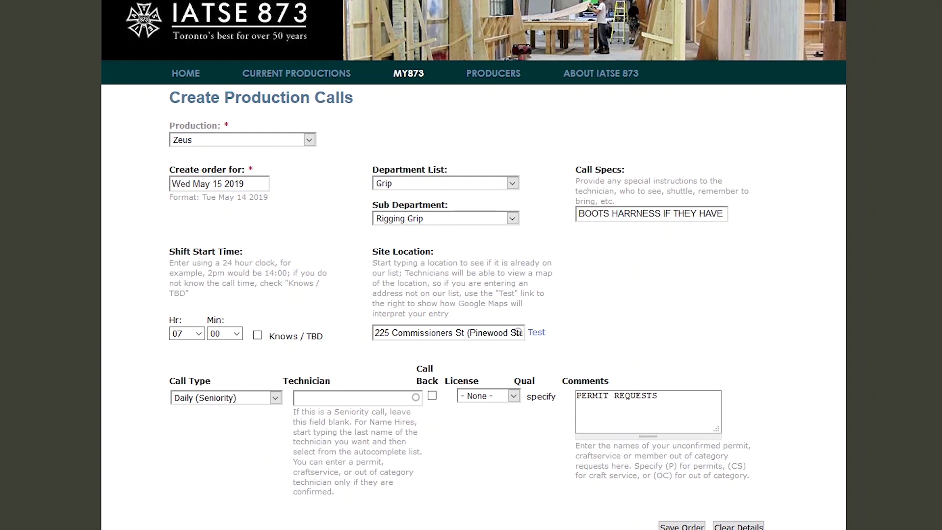
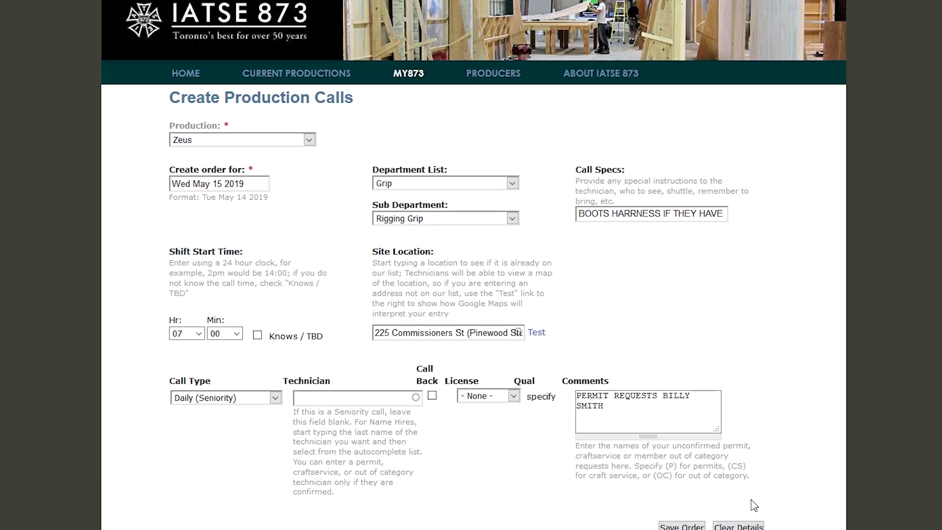
pyautogui.click(681, 526)
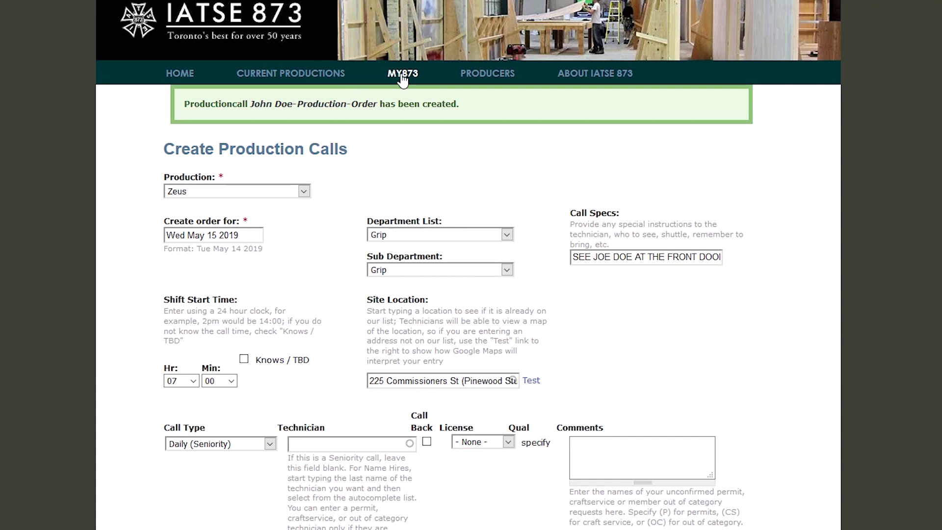
# In Review Orders, make one Multiple Copies duplicate of the Zeus Grip order, then reselect the first order
pyautogui.moveTo(408, 74)
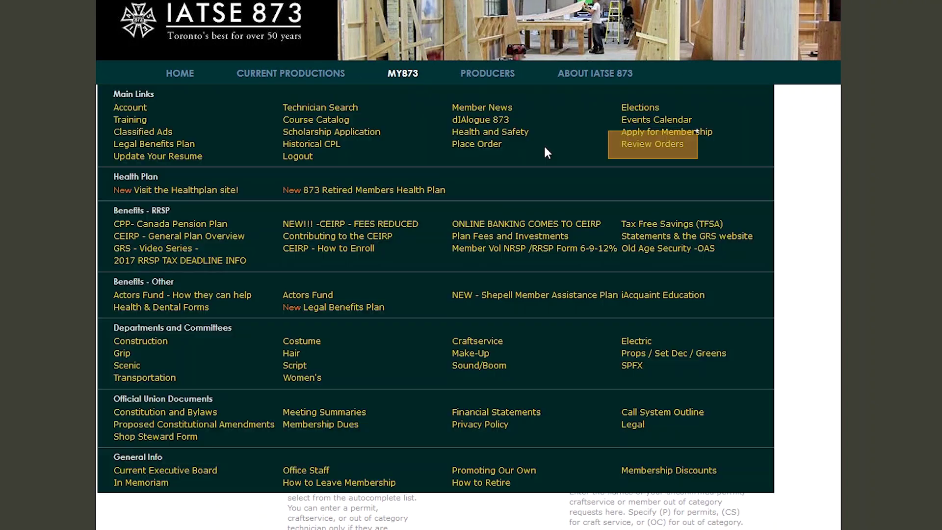
pyautogui.click(655, 154)
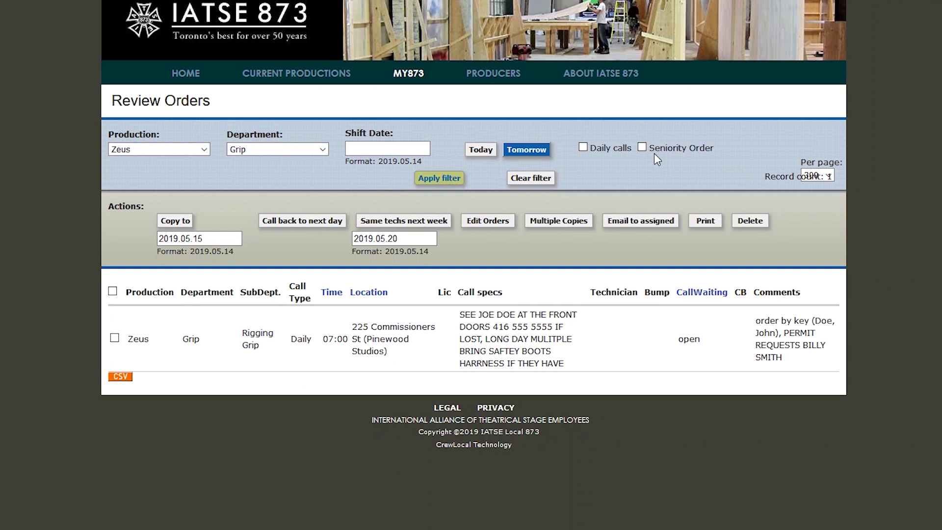
pyautogui.click(115, 338)
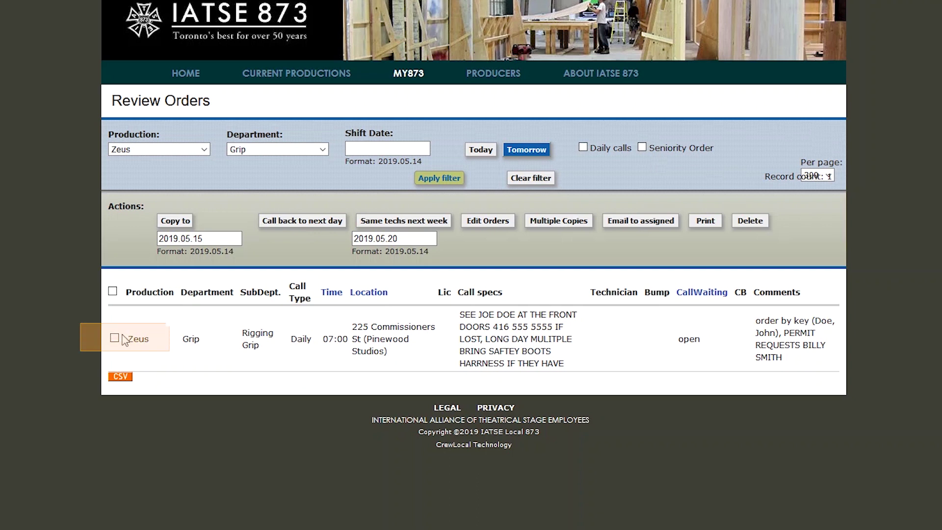
pyautogui.click(537, 226)
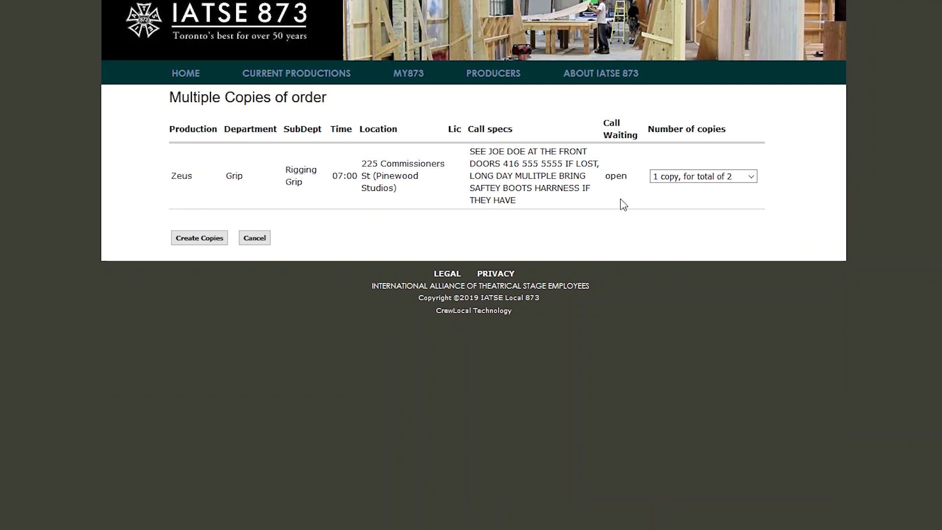
pyautogui.click(202, 239)
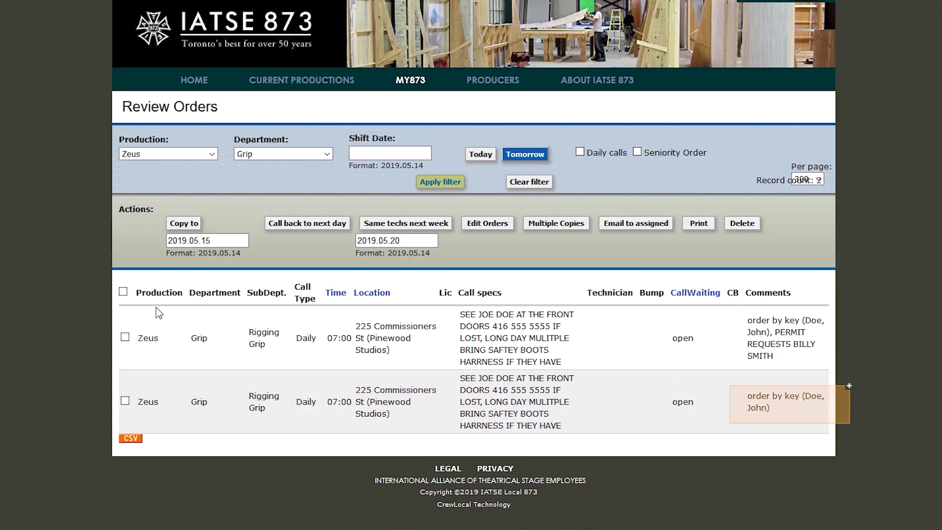
pyautogui.click(125, 337)
# Open both Zeus orders in Edit Orders and copy the first order's comment text
pyautogui.click(125, 401)
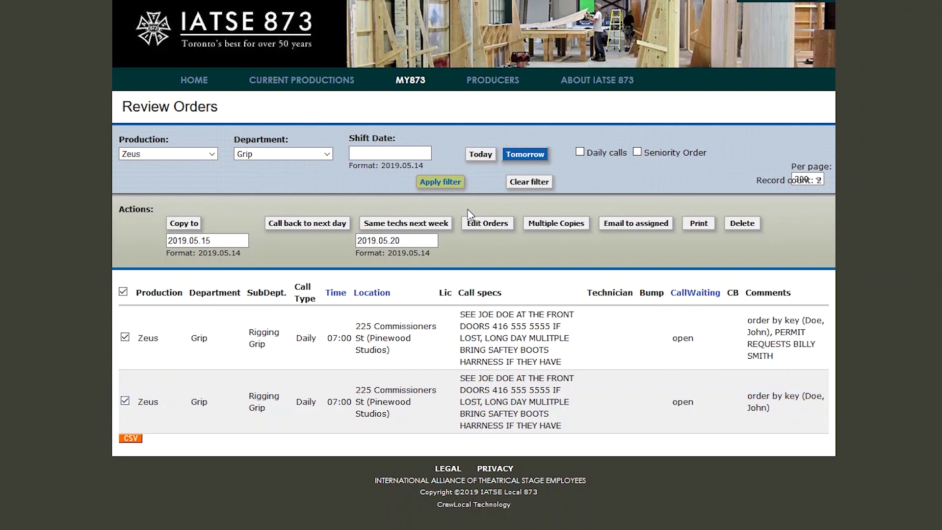
pyautogui.click(472, 223)
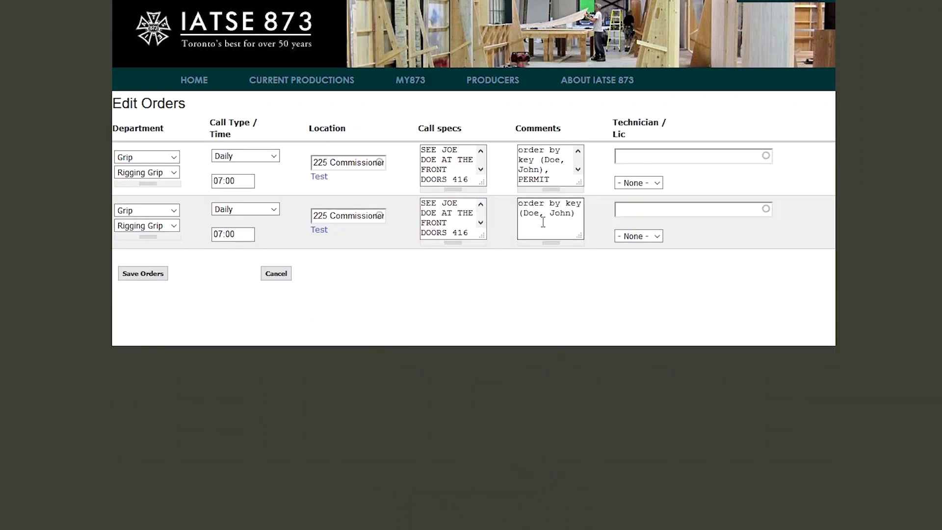
pyautogui.click(562, 179)
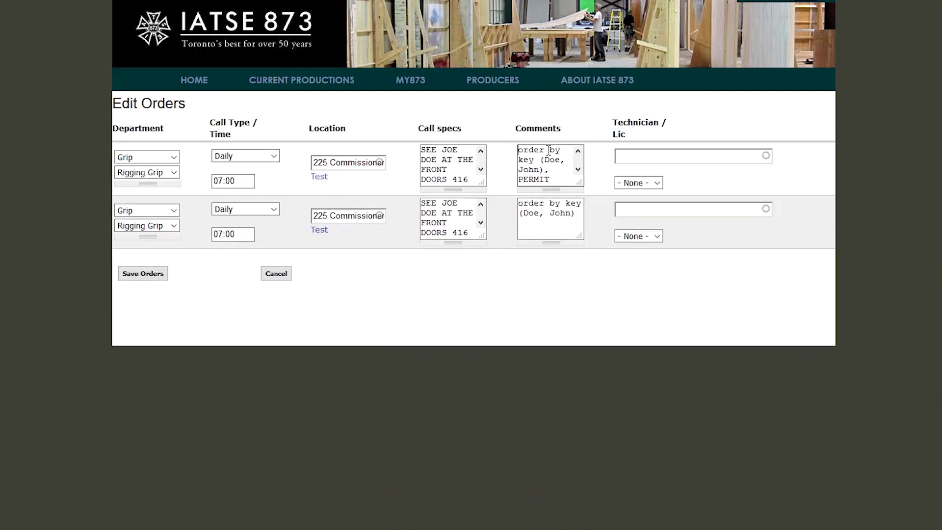
pyautogui.click(518, 150)
pyautogui.hotkey('ctrl', 'a')
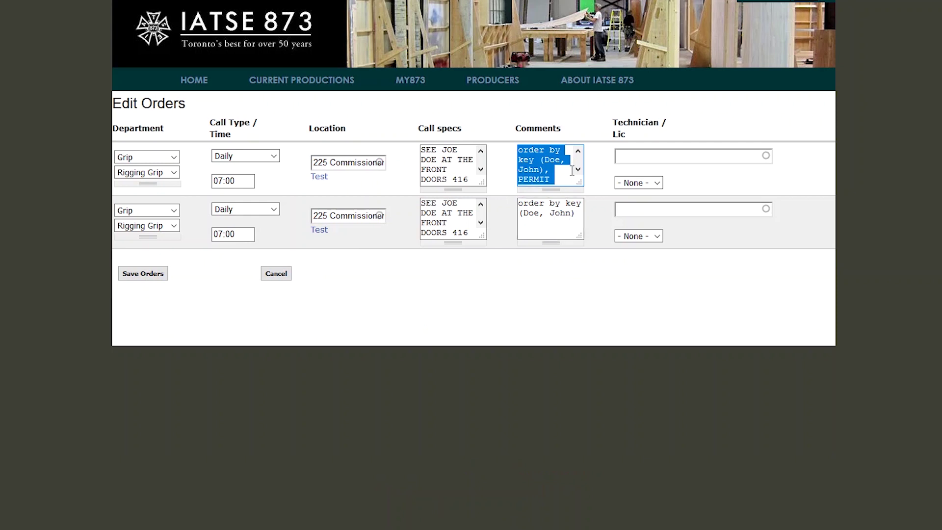
pyautogui.click(578, 170)
pyautogui.keyDown('shift'); pyautogui.click(561, 179); pyautogui.keyUp('shift')
pyautogui.moveTo(560, 180); pyautogui.dragTo(477, 101)
pyautogui.rightClick(531, 157)
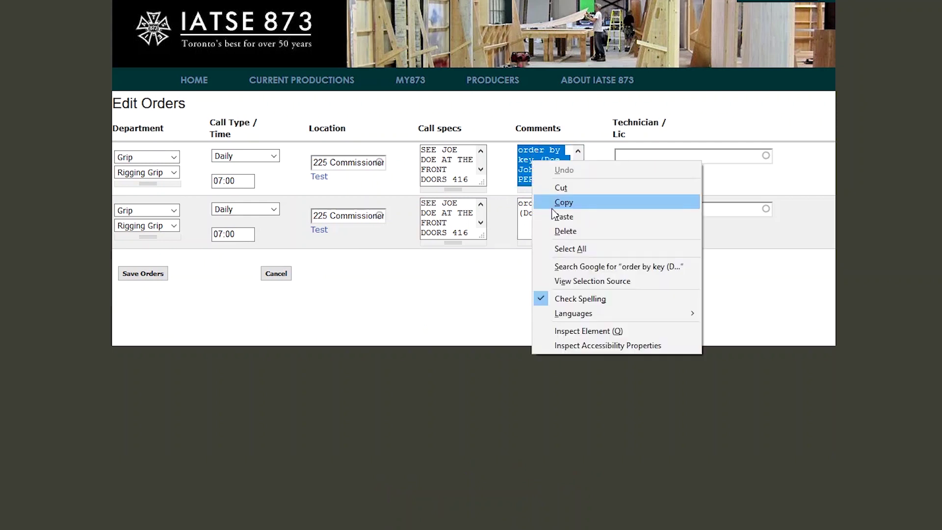
pyautogui.click(553, 204)
# Paste the copied comment over the second order's comment and save both orders
pyautogui.hotkey('ctrl', 'a')
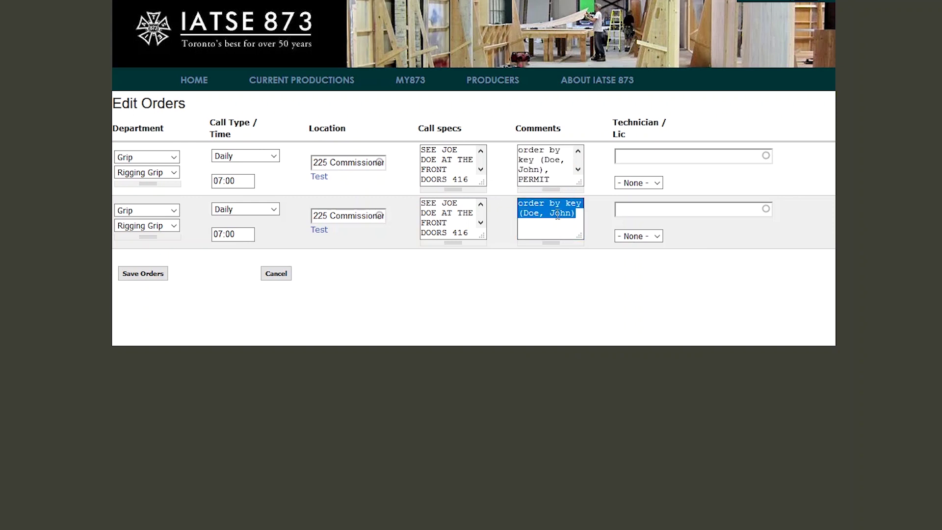
pyautogui.rightClick(558, 218)
pyautogui.click(589, 271)
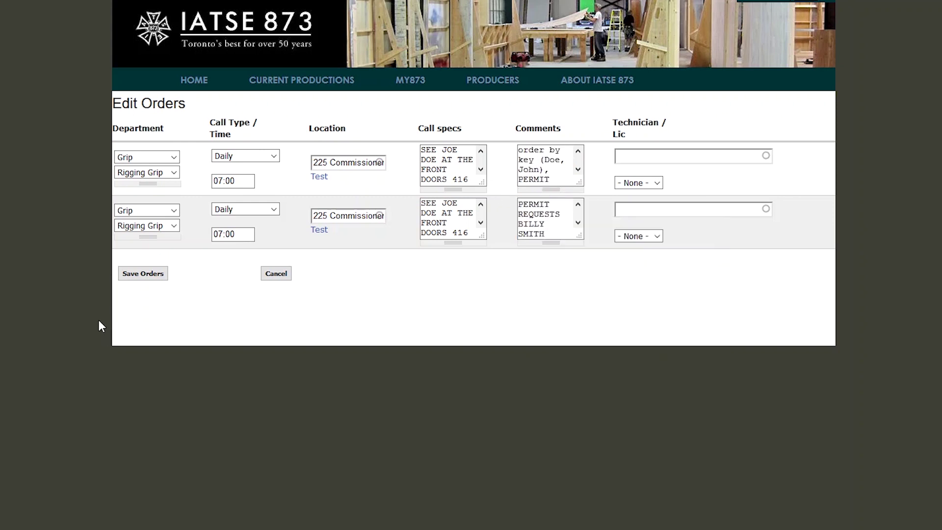
pyautogui.click(139, 282)
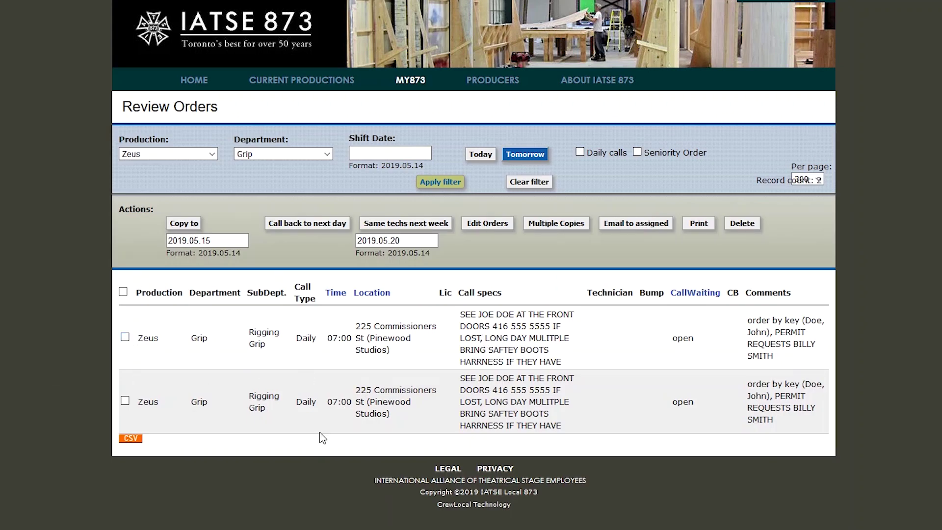
# Check the second Zeus Grip order in the Review Orders list
pyautogui.click(125, 400)
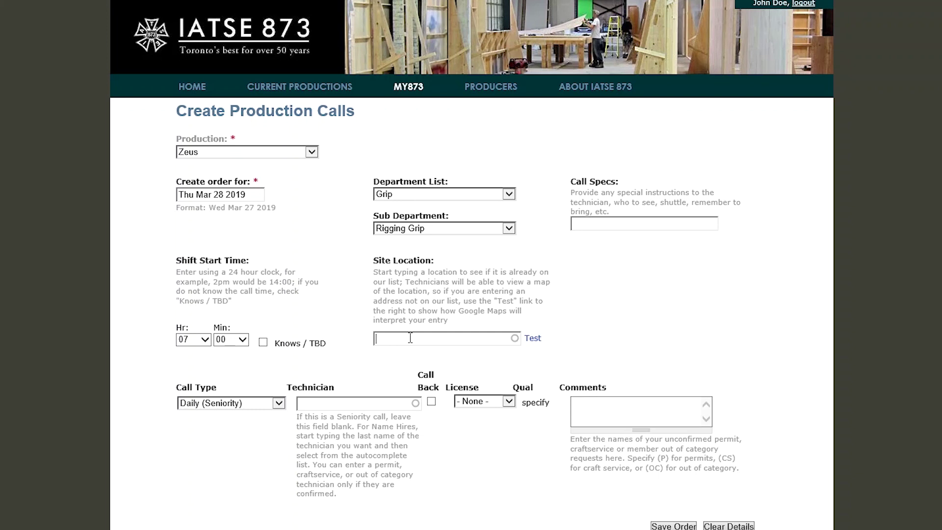
pyautogui.write('30')
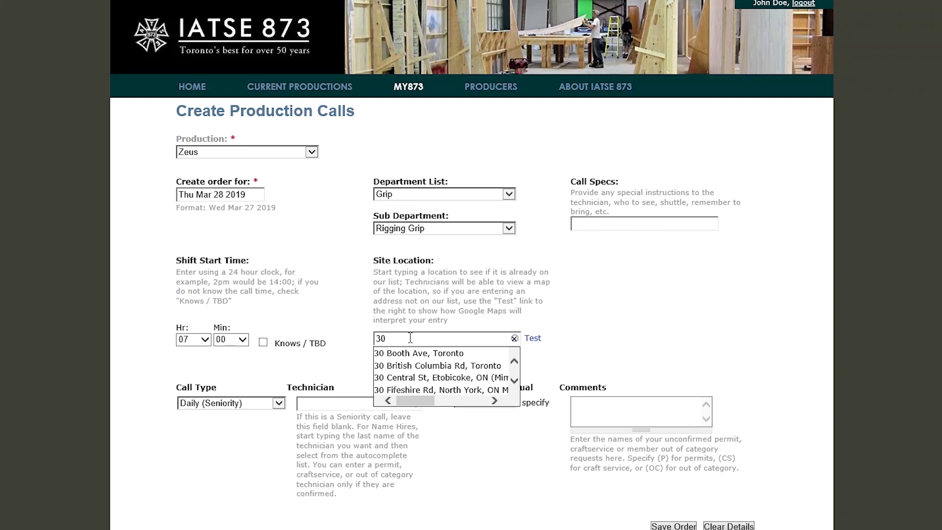
pyautogui.press('Down')
pyautogui.press('BackSpace')
pyautogui.press('BackSpace')
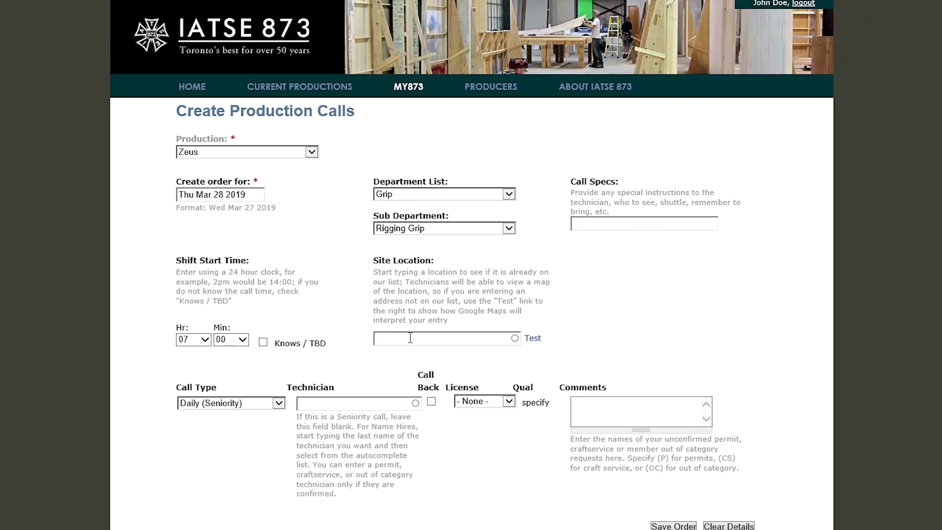
pyautogui.write('225')
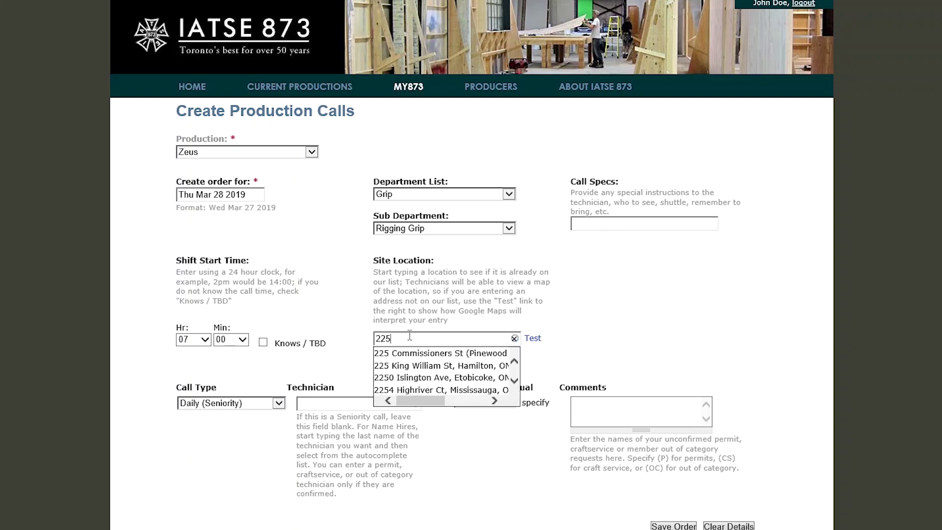
pyautogui.press('BackSpace')
pyautogui.press('BackSpace')
pyautogui.press('BackSpace')
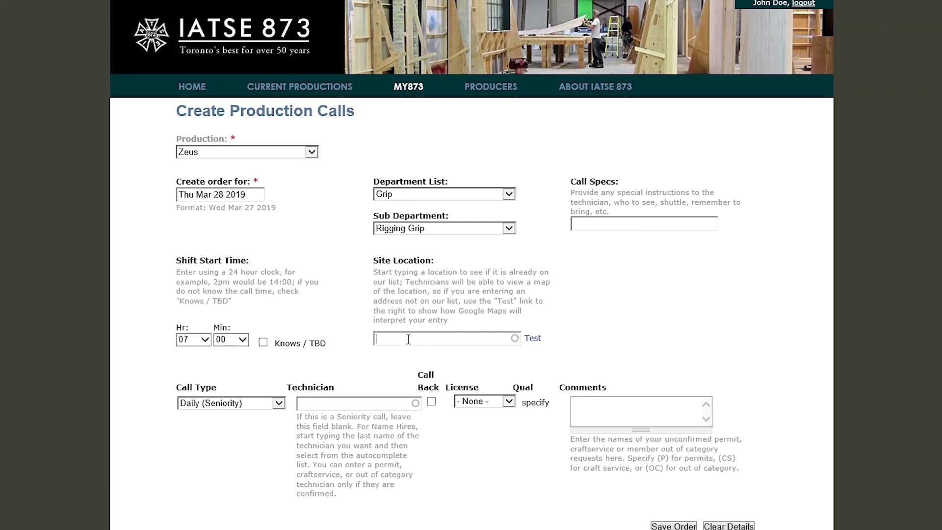
pyautogui.write('777 K')
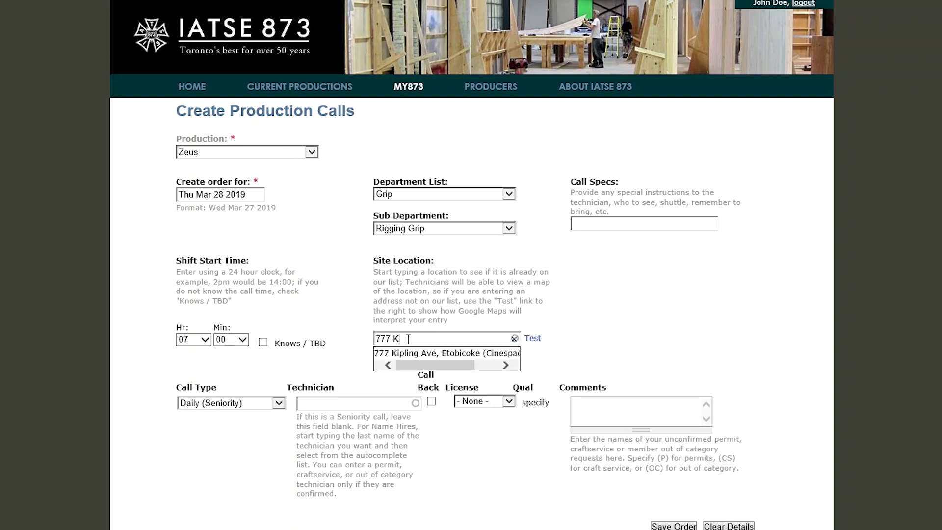
pyautogui.press('Down')
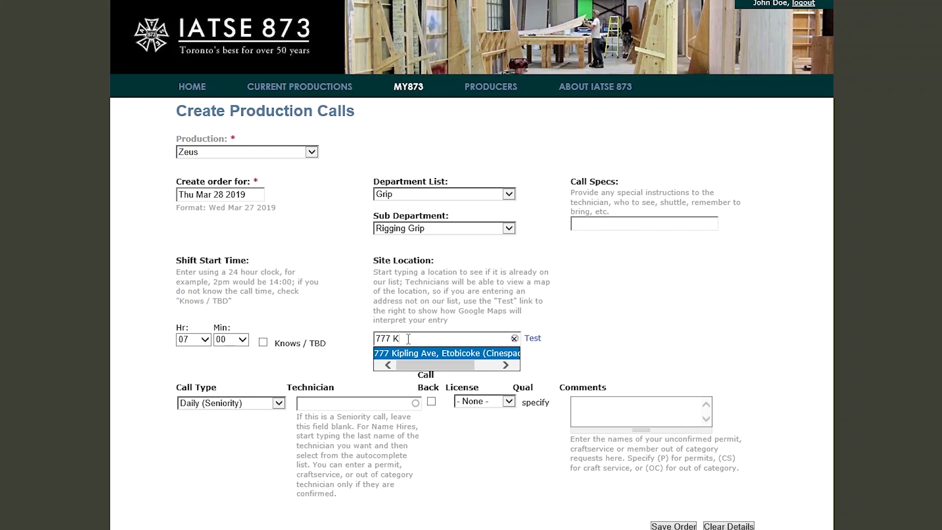
pyautogui.press('BackSpace')
pyautogui.press('BackSpace')
pyautogui.press('BackSpace')
pyautogui.press('BackSpace')
pyautogui.press('BackSpace')
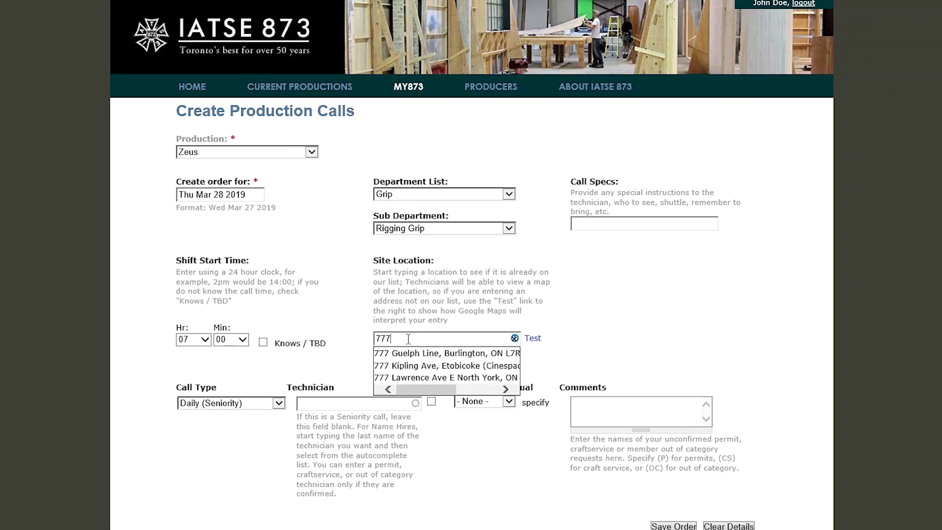
pyautogui.write('HAM')
pyautogui.press('BackSpace')
pyautogui.press('BackSpace')
pyautogui.press('BackSpace')
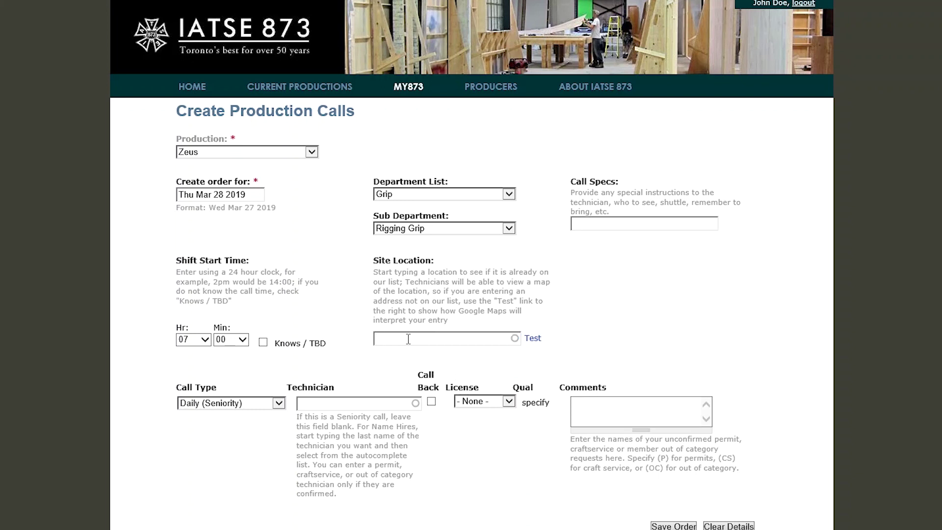
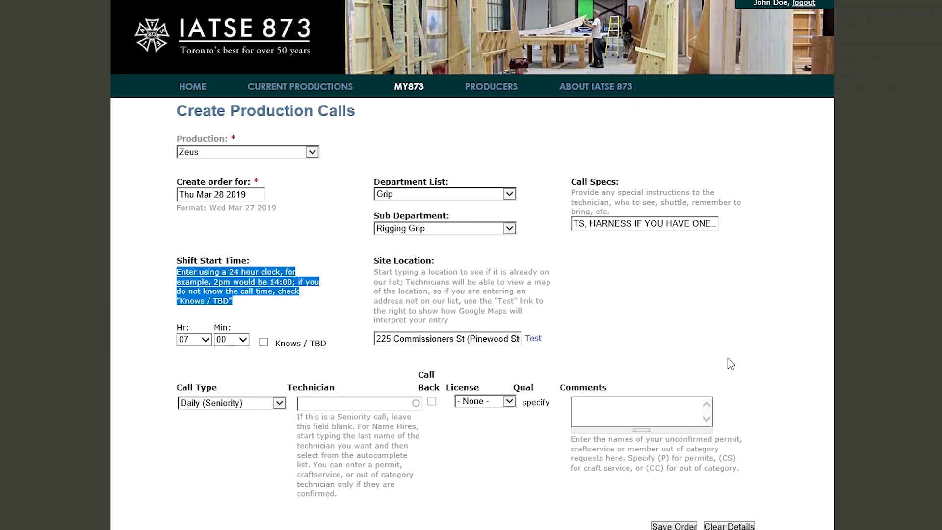
# Preview the 225 Commissioners St (Pinewood Studios) address in Google Maps, leaving Call Specs empty
pyautogui.click(534, 339)
pyautogui.moveTo(378, 338); pyautogui.dragTo(699, 379)
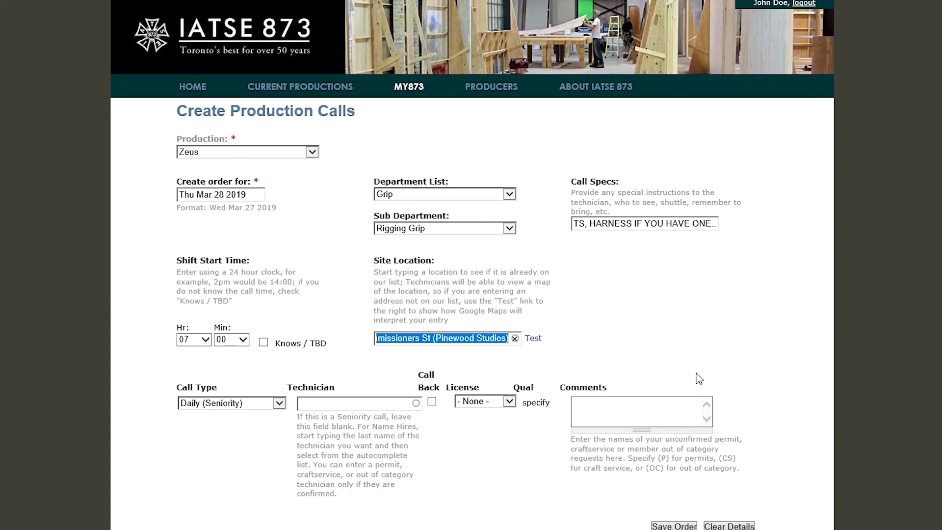
pyautogui.click(535, 338)
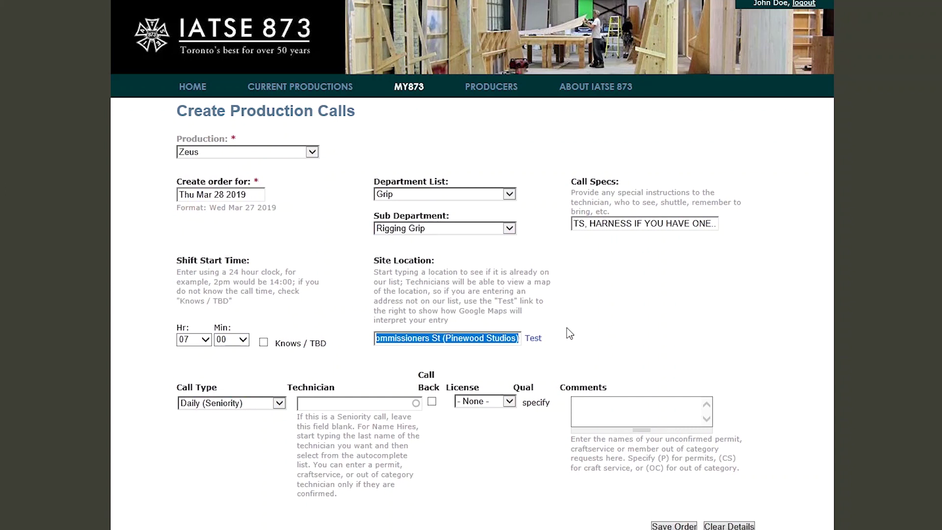
pyautogui.click(10, 244)
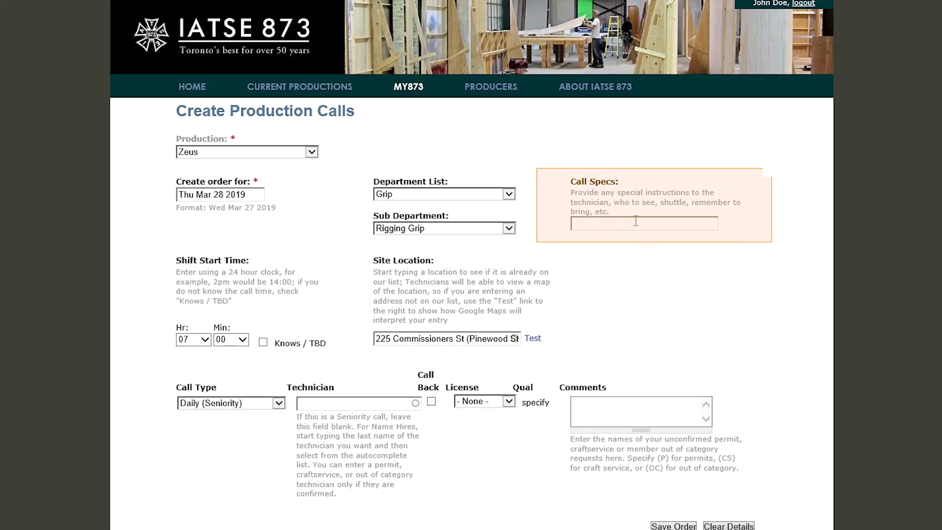
# Enter call specs naming the front-door contact and phone, long day, multiple, safety boots
pyautogui.write('SEE')
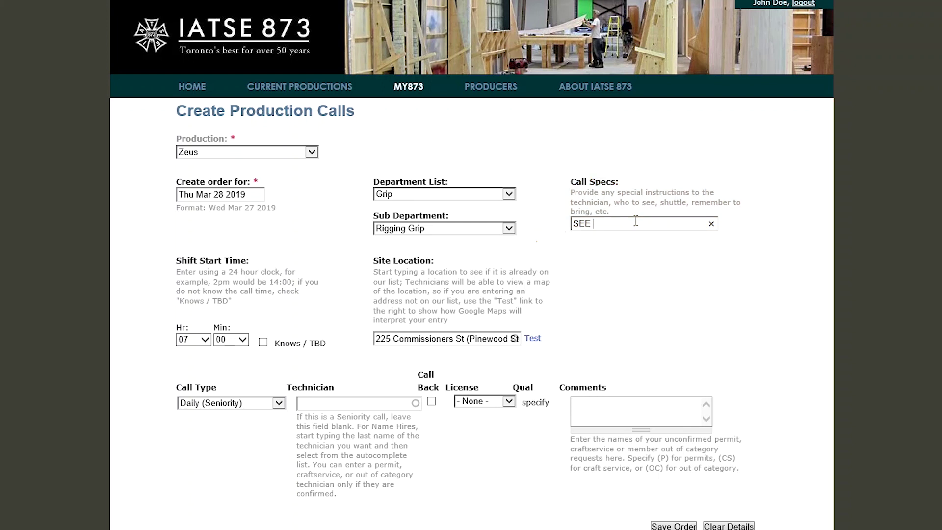
pyautogui.write(' JOE DOE AT T')
pyautogui.write('HE FRONT')
pyautogui.write('. 416 555 ')
pyautogui.write('5555')
pyautogui.write(' IF LOST. ')
pyautogui.write('LONG DAY, ')
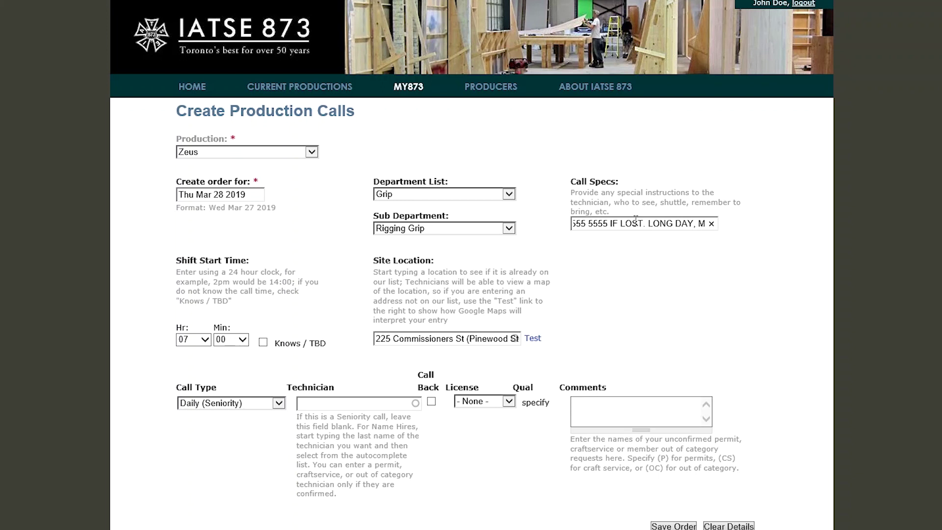
pyautogui.write('MULITPLE, ')
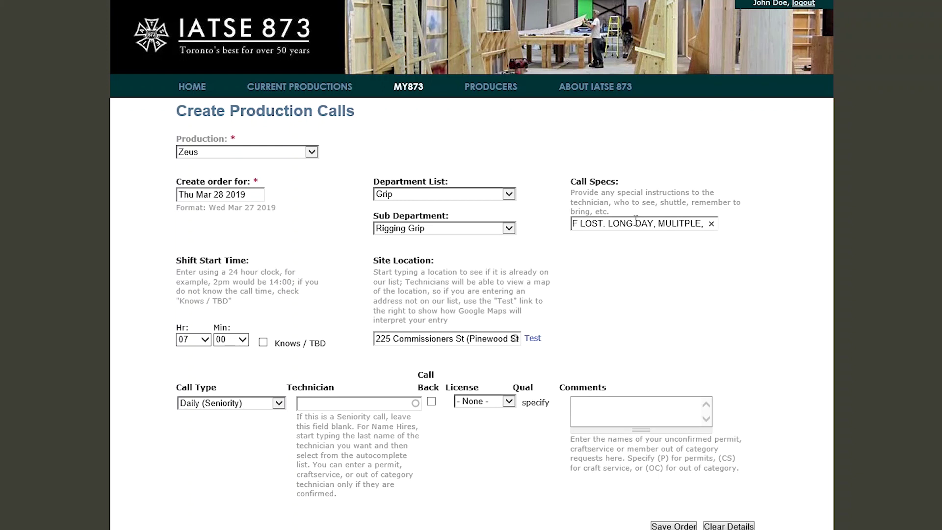
pyautogui.write('BRING SAFTEY ')
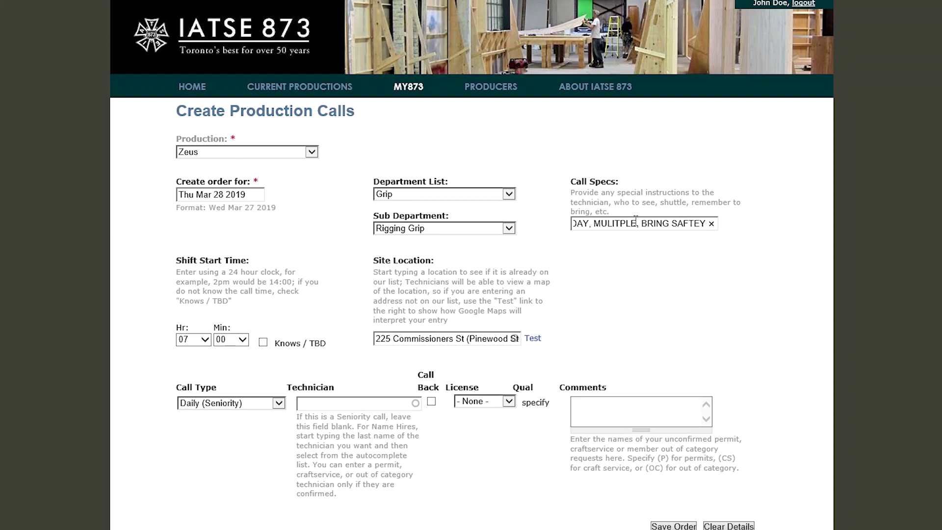
pyautogui.write('BOOTS, HARNES')
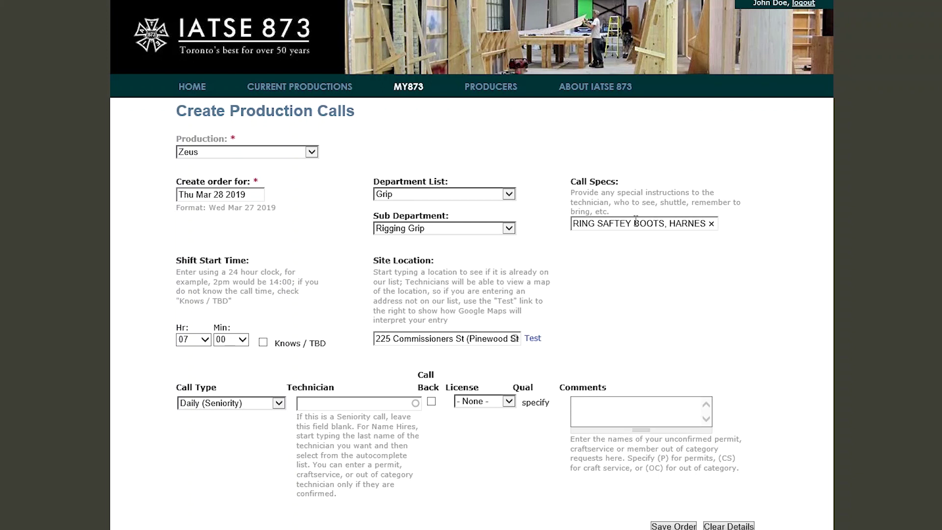
pyautogui.write('S IF YOU HAVE ONE')
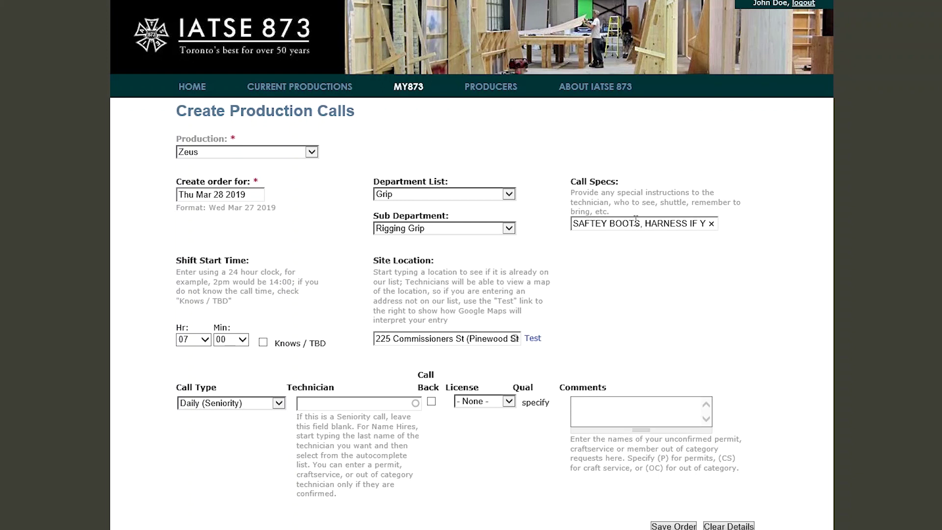
pyautogui.write('..')
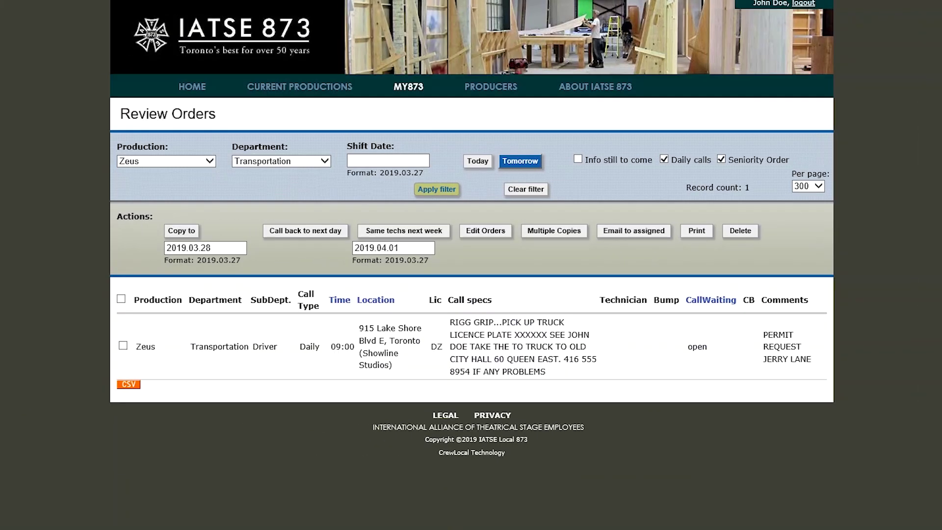
# Filter Review Orders to tomorrow's Grip department orders, listing 8 Zeus calls
pyautogui.click(487, 161)
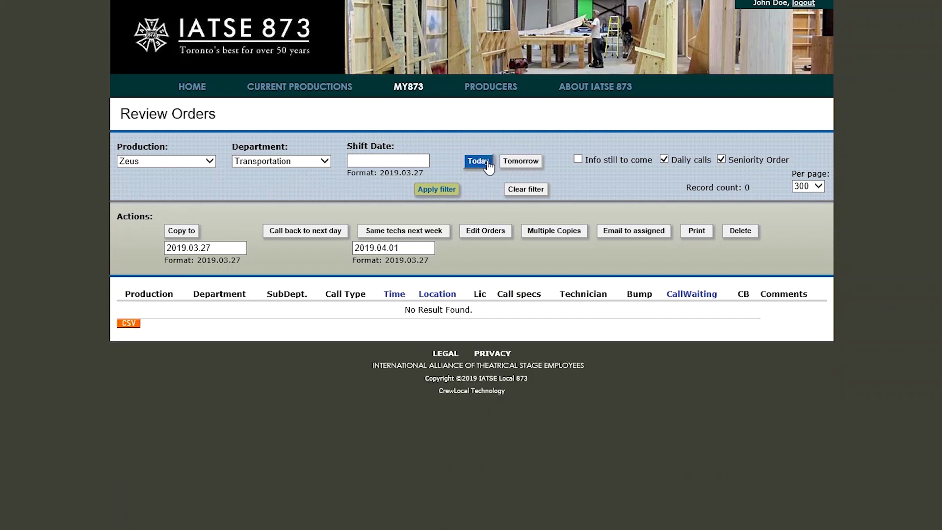
pyautogui.click(437, 189)
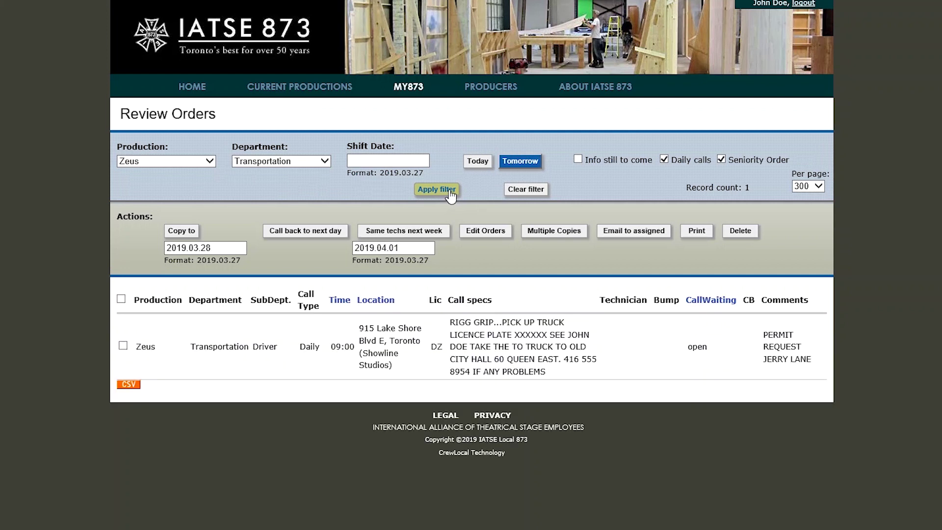
pyautogui.click(270, 164)
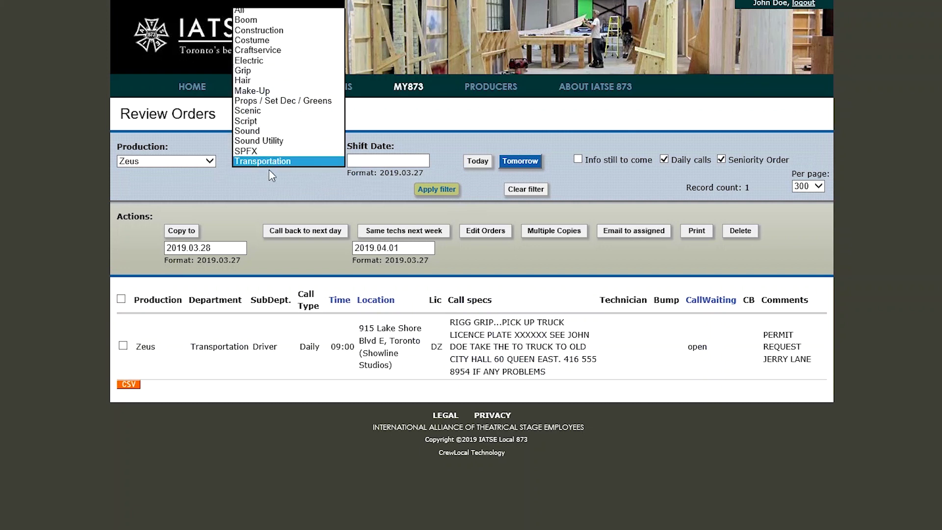
pyautogui.click(279, 70)
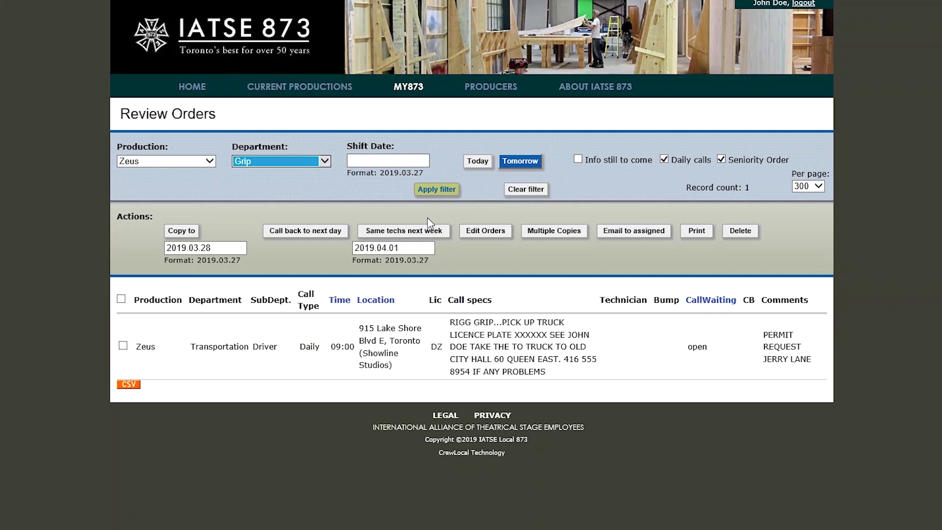
pyautogui.click(449, 197)
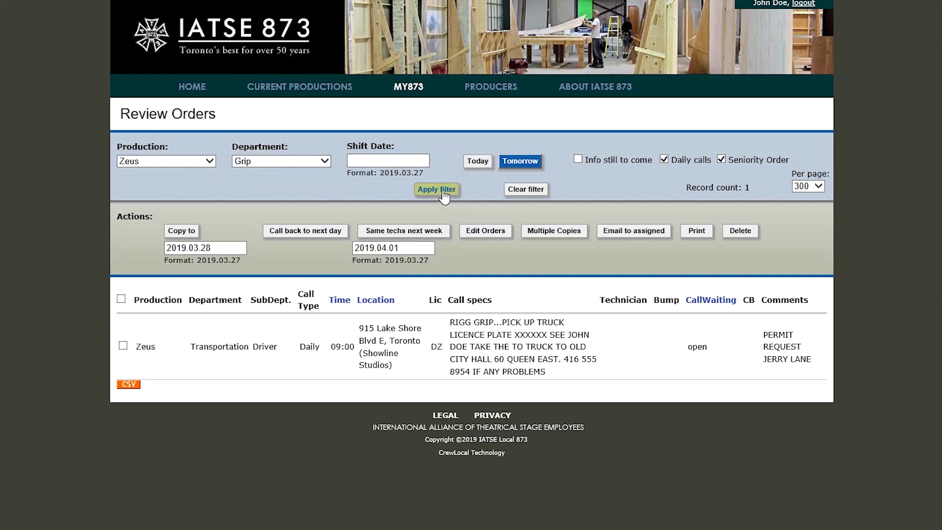
pyautogui.click(444, 194)
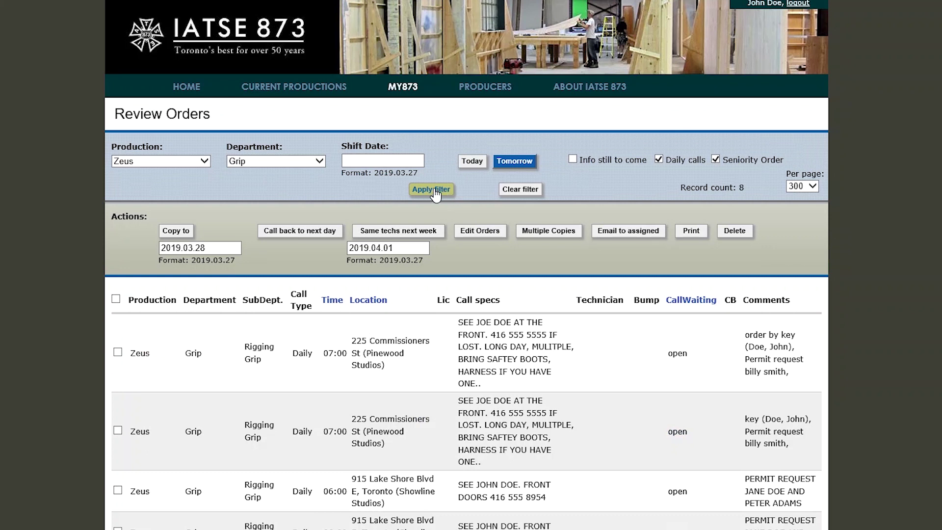
# Tick the two duplicate 07:00 Pinewood Studios Grip orders and confirm their deletion
pyautogui.click(117, 352)
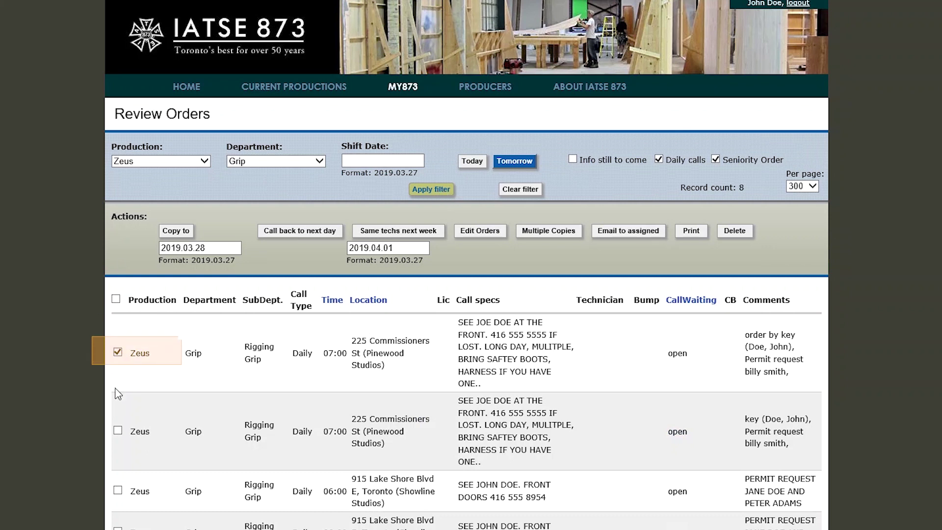
pyautogui.click(118, 430)
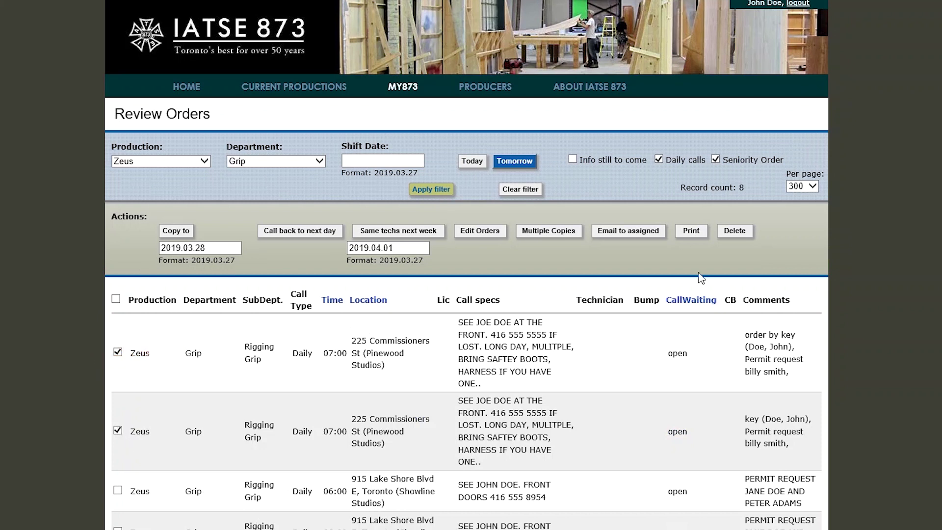
pyautogui.click(734, 231)
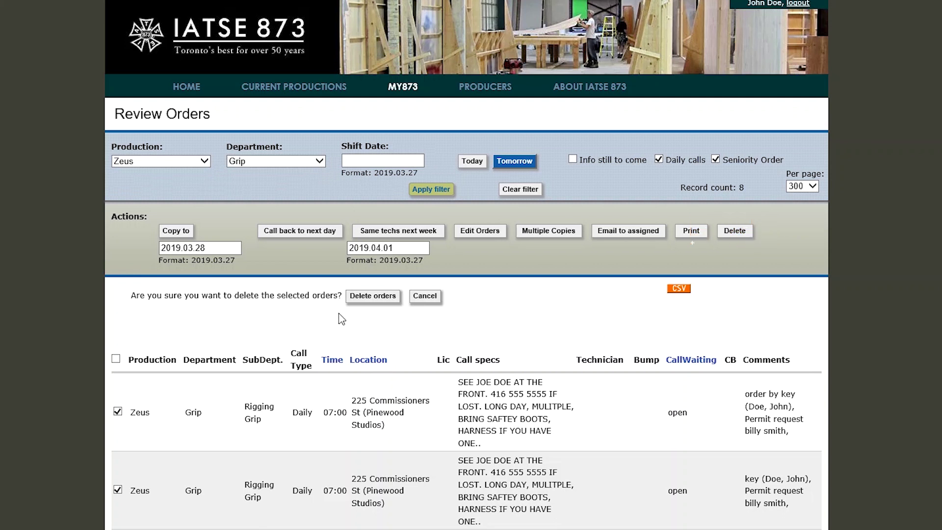
pyautogui.click(370, 301)
pyautogui.scroll(-4, 525, 314)
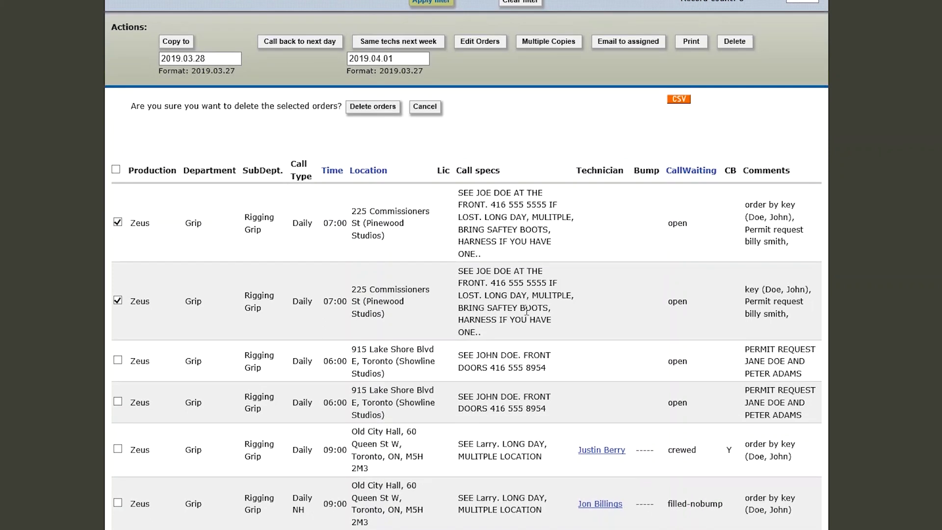
pyautogui.scroll(-1, 526, 314)
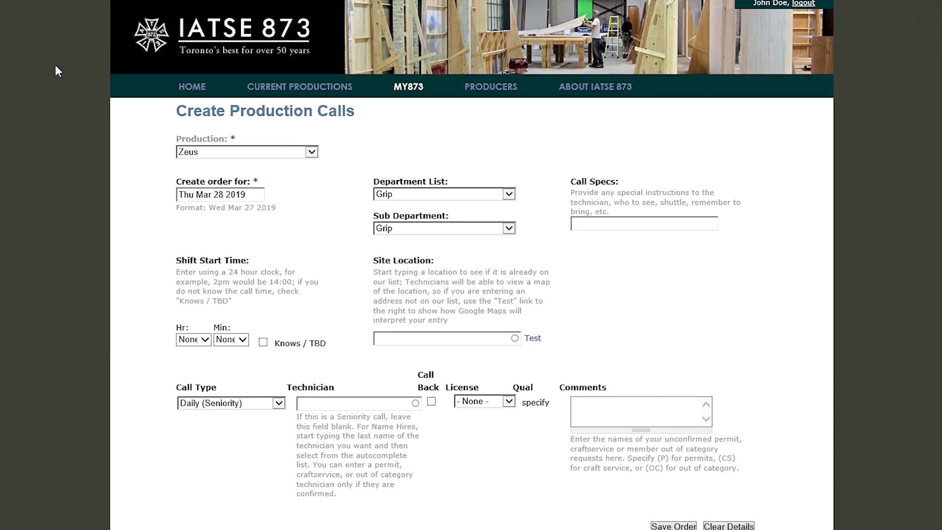
pyautogui.click(222, 196)
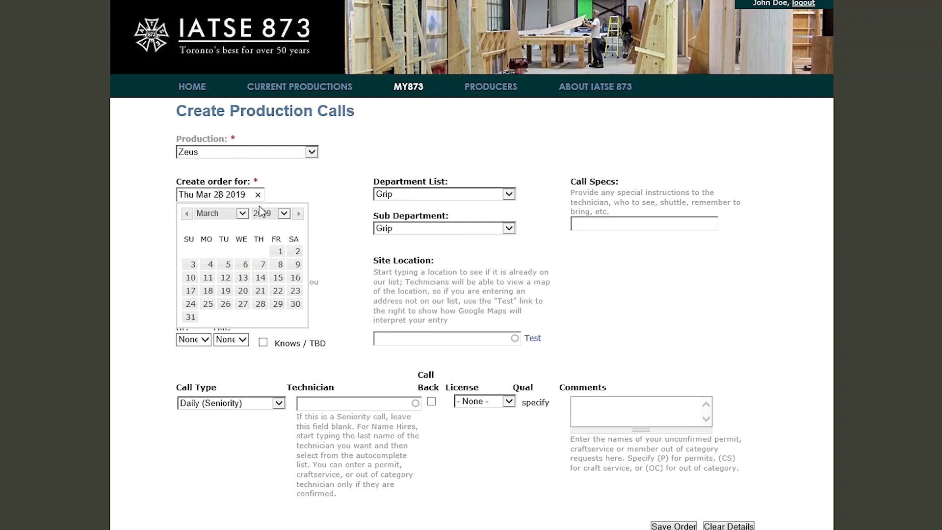
pyautogui.click(275, 178)
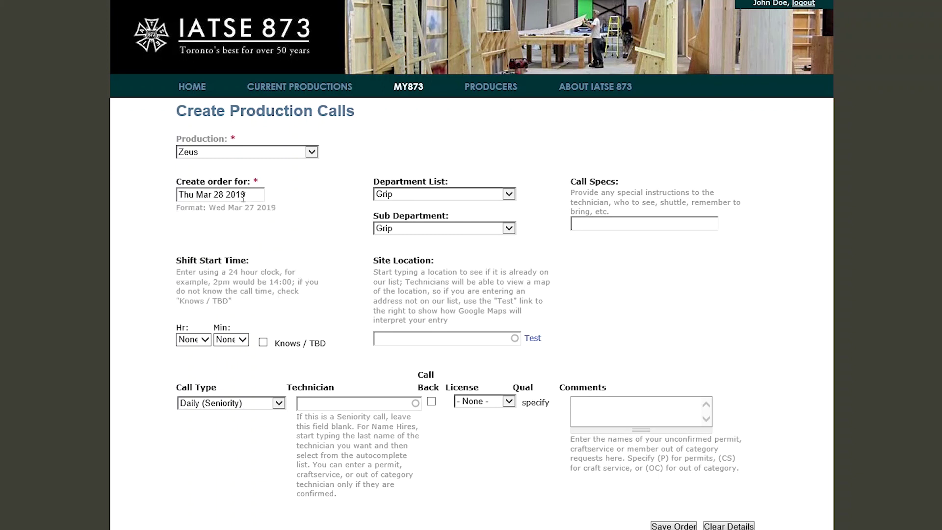